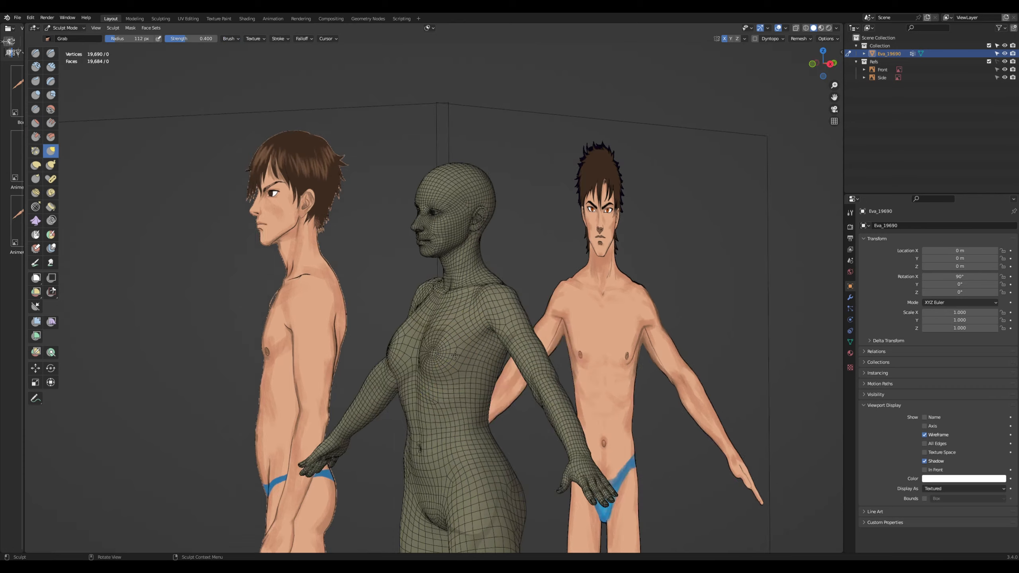
Set the Grab brush strength to 0.679 and pull the chest inward toward the outline of the side reference
key(shift+f)
click(418, 344)
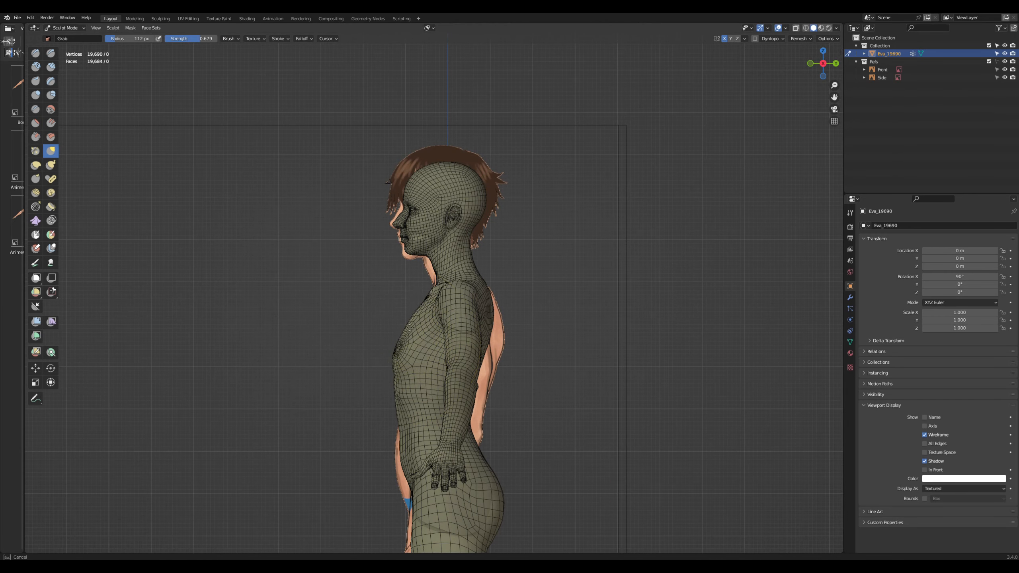
drag(394, 357, 409, 343)
Fit the chest and abdomen profile to the side reference with the Grab brush at 149 px radius and 0.830 strength, using X-ray
shift+middle_drag(567, 367, 598, 180)
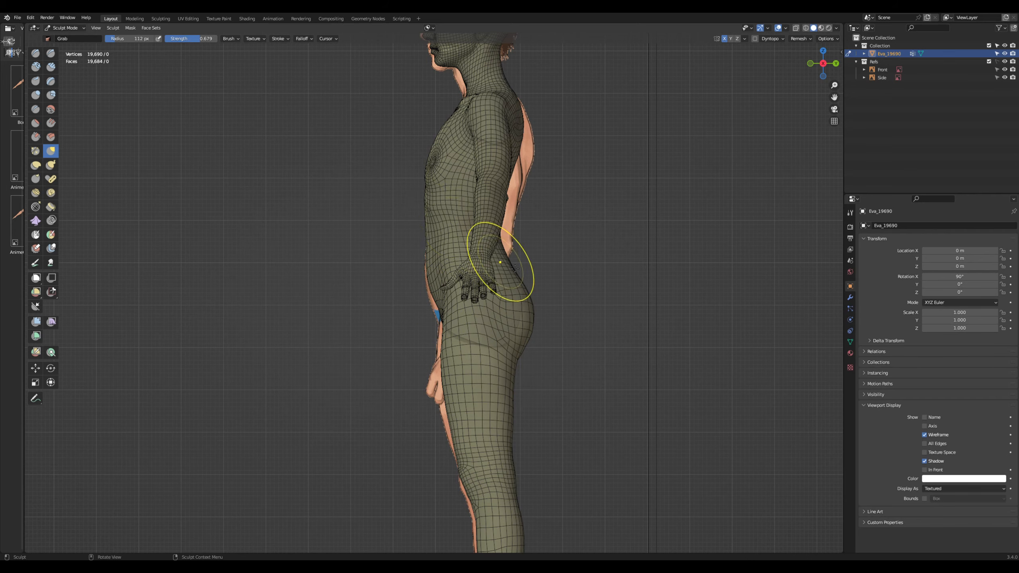
mouse_move(516, 268)
ctrl+middle_down()
mouse_move(517, 287)
mouse_move(414, 198)
ctrl+middle_up()
key(f)
click(447, 194)
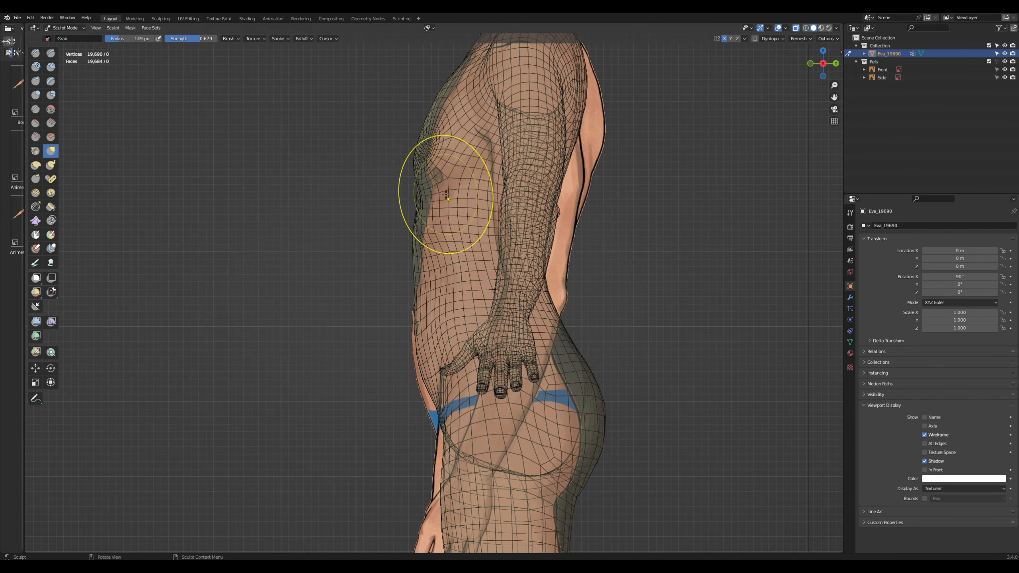
key(shift+f)
click(437, 191)
drag(417, 161, 419, 174)
drag(424, 224, 430, 231)
drag(421, 244, 429, 247)
mouse_move(430, 196)
mouse_down()
mouse_move(453, 180)
mouse_move(439, 132)
mouse_move(446, 101)
mouse_move(425, 149)
mouse_up()
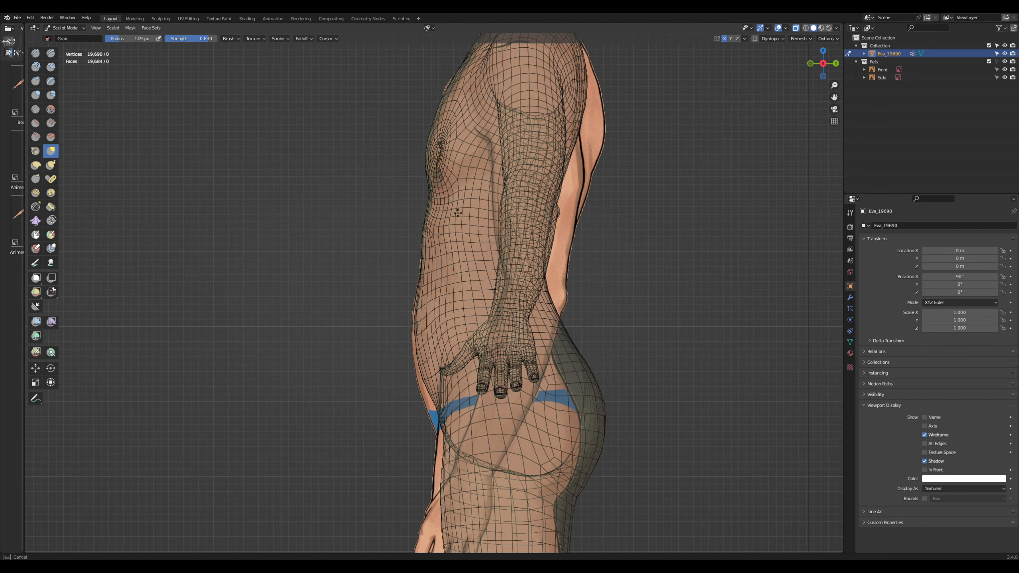
key(alt+z)
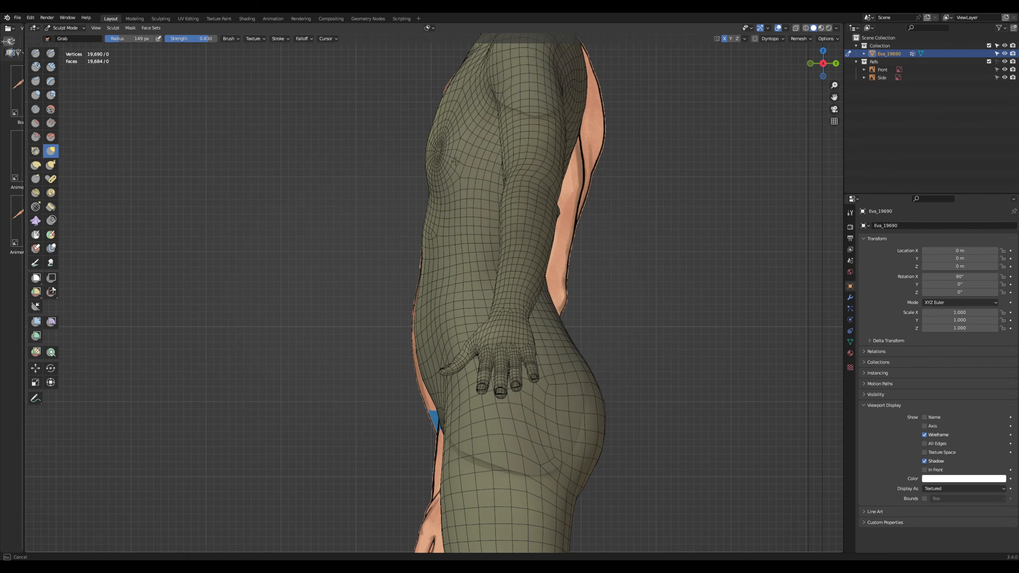
Enlarge the Grab brush to 203 px and pull the buttocks and lower back in to the side reference's outline, using X-ray
scroll(626, 160, down, 5)
scroll(446, 182, up, 5)
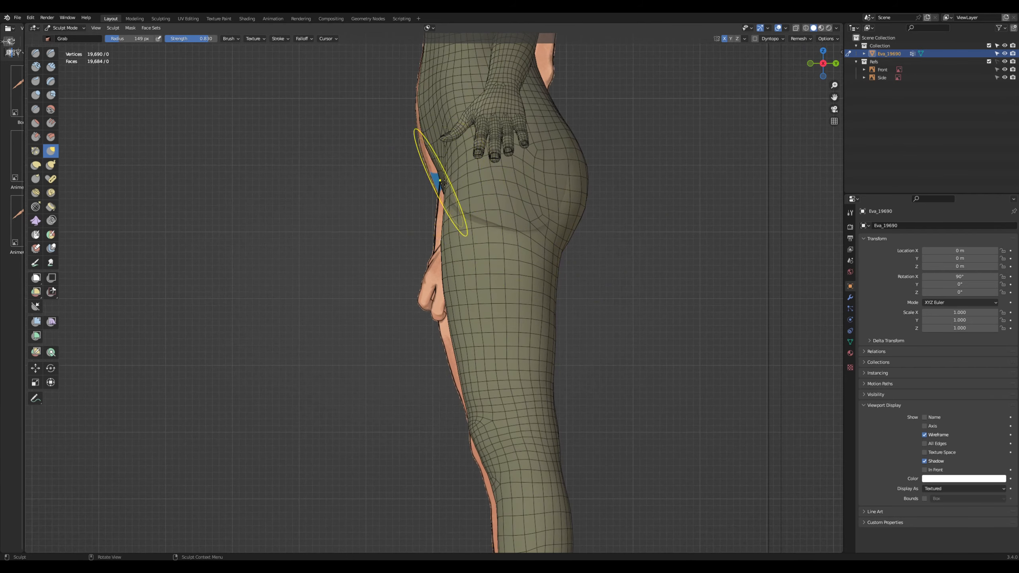
shift+middle_drag(574, 246, 565, 327)
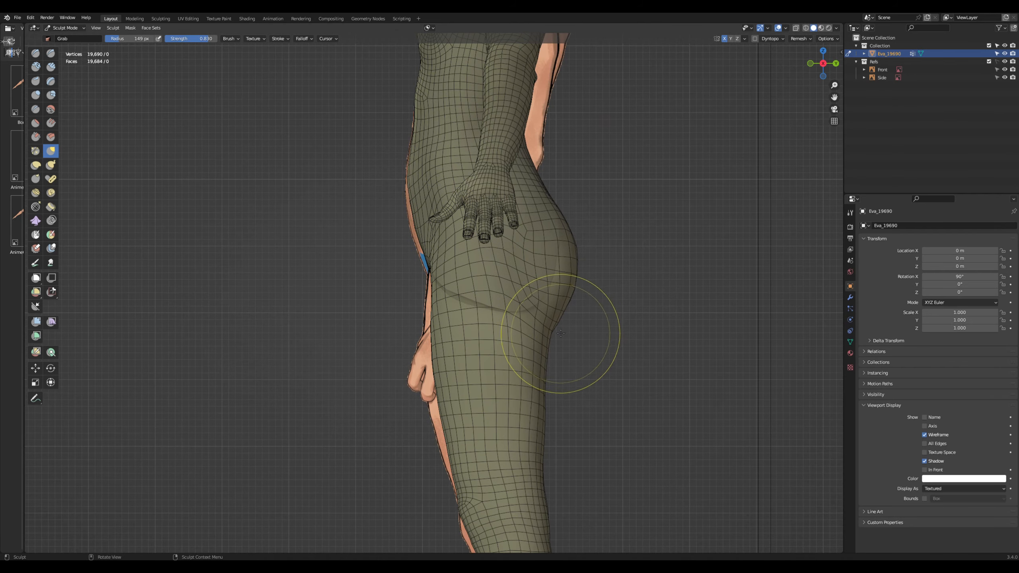
key(bracketright)
key(bracketright)
key(bracketright)
key(alt+z)
drag(574, 254, 565, 252)
drag(542, 189, 531, 188)
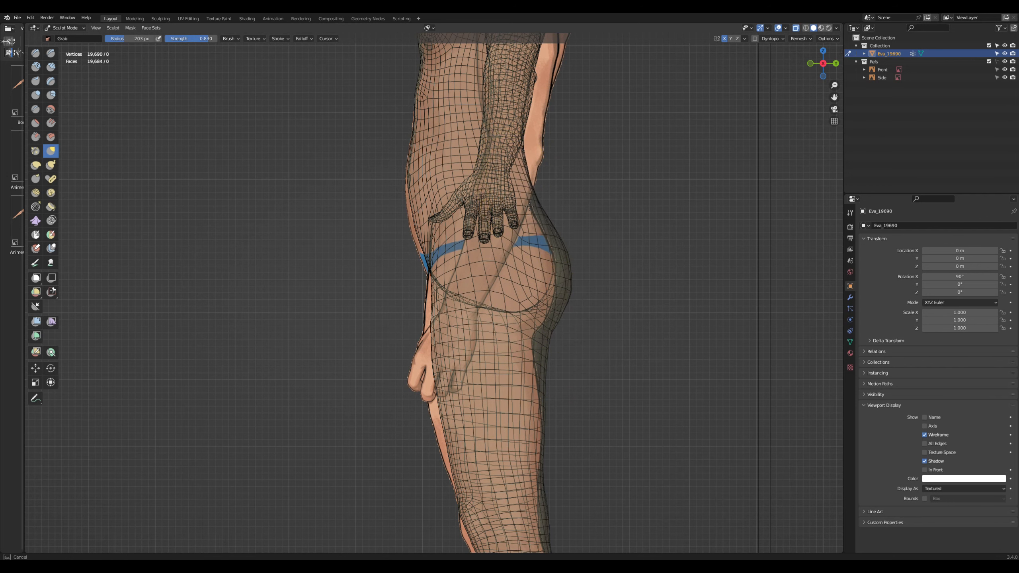
drag(557, 228, 551, 228)
mouse_move(550, 340)
mouse_down()
mouse_move(540, 339)
mouse_move(556, 285)
mouse_up()
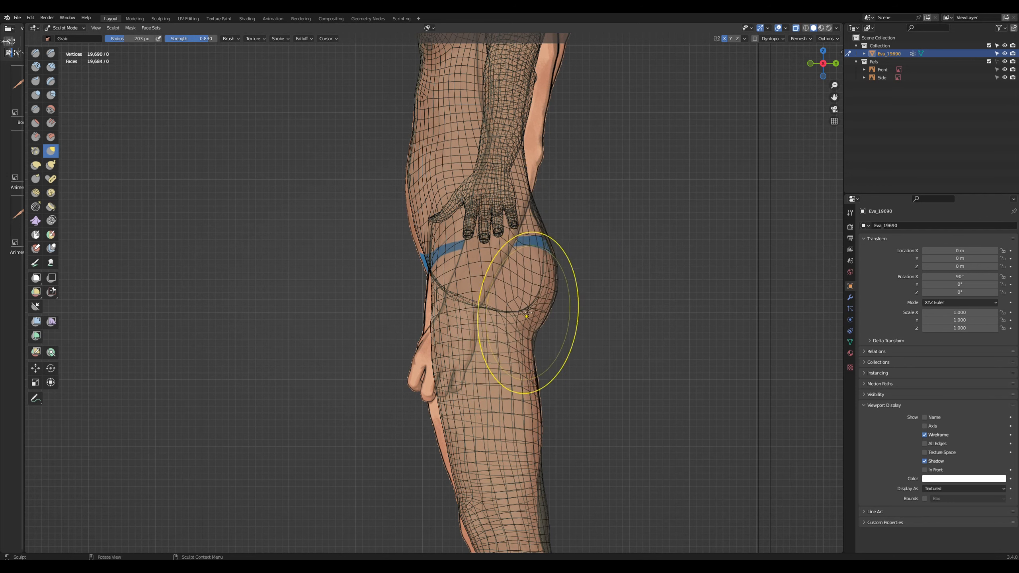
Reduce the Grab brush radius and fit the knee and calf to the side reference's leg outline
key(bracketleft)
key(bracketleft)
key(bracketleft)
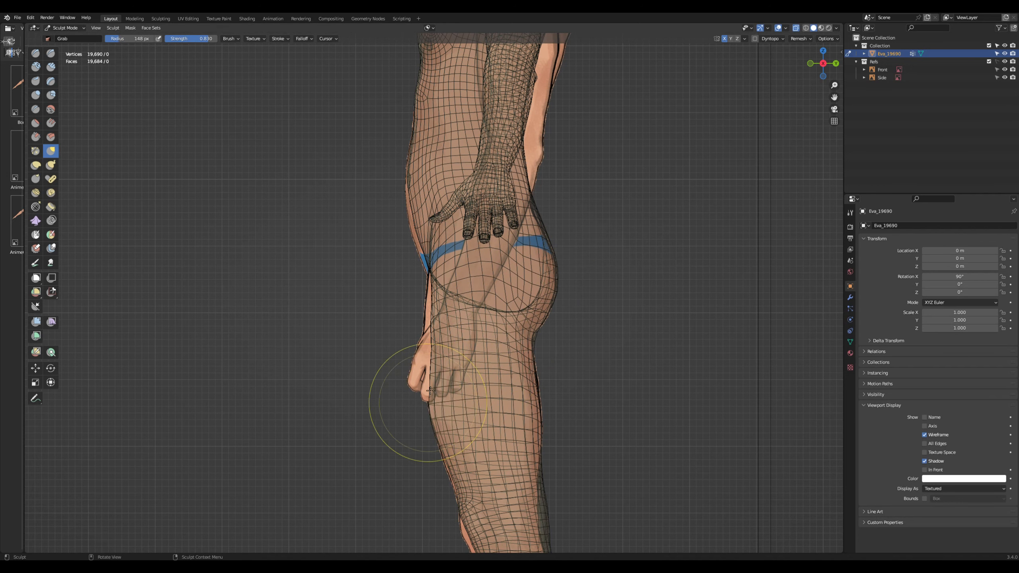
key(alt+z)
key(alt+z)
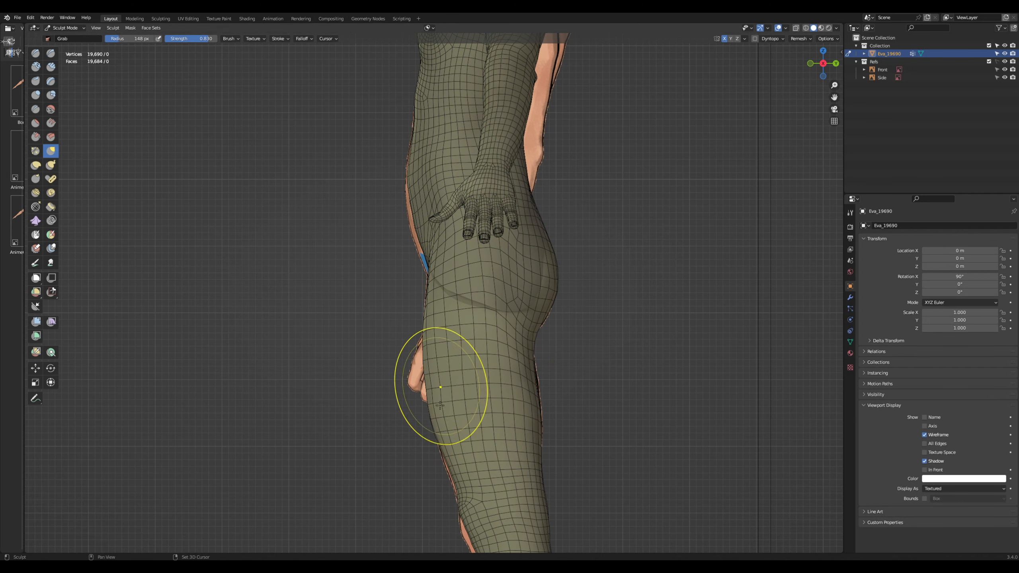
shift+middle_drag(614, 376, 614, 194)
mouse_move(482, 304)
mouse_down()
mouse_move(497, 317)
mouse_move(499, 377)
mouse_up()
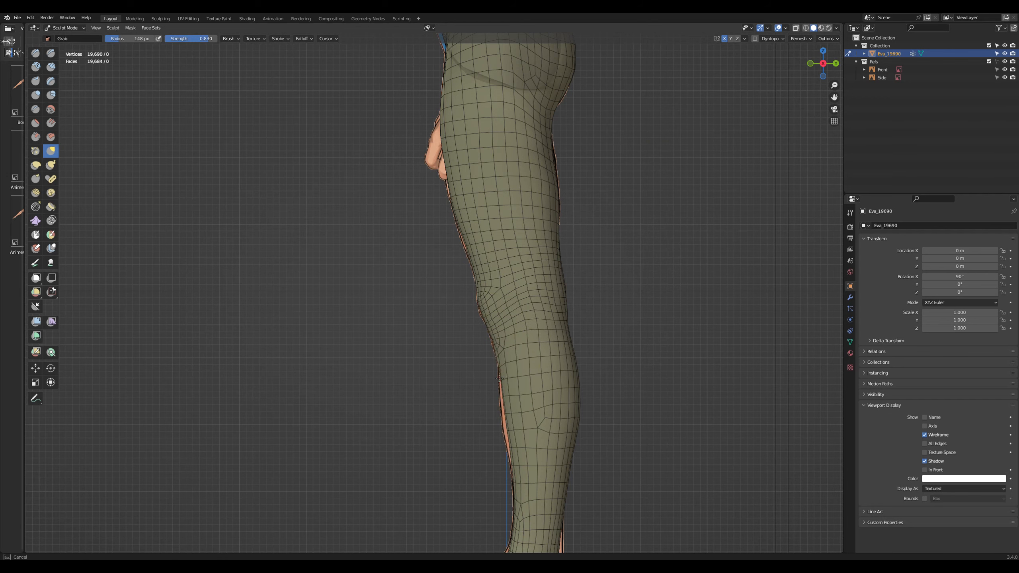
key(alt+z)
drag(558, 307, 570, 369)
drag(576, 413, 570, 417)
alt+middle_drag(666, 312, 670, 281)
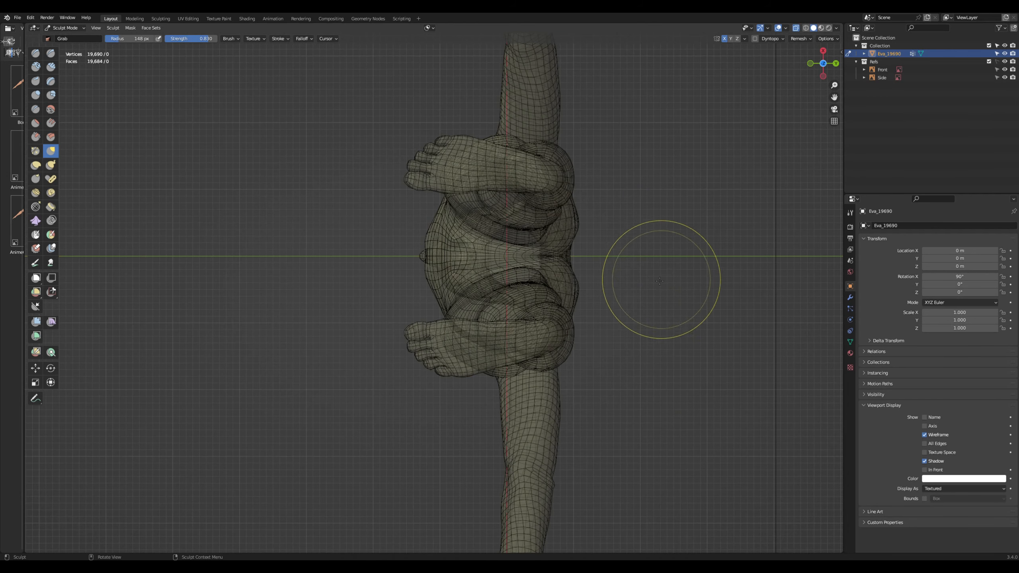
mouse_move(646, 333)
alt+middle_down()
mouse_move(648, 356)
mouse_move(628, 182)
alt+middle_up()
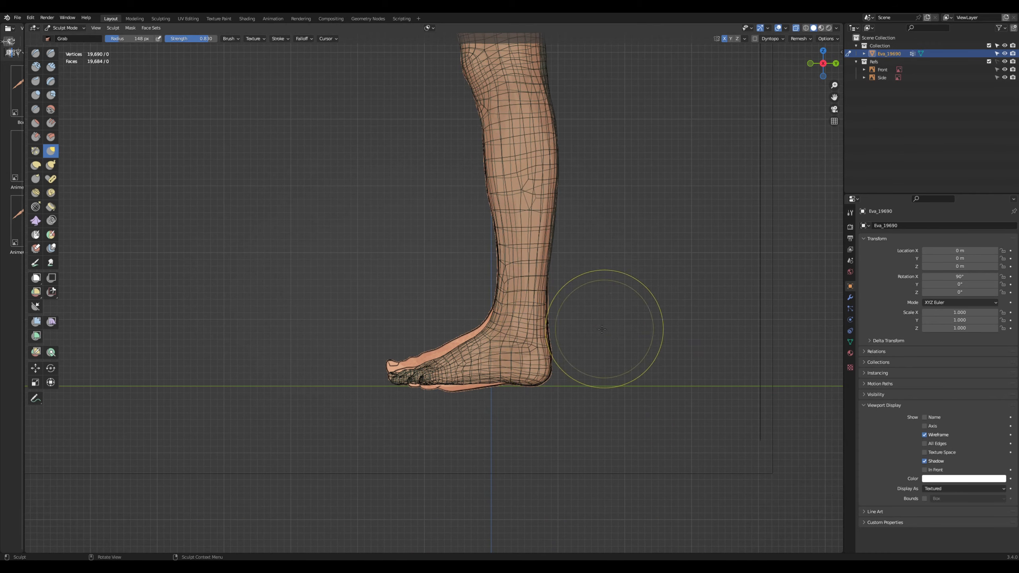
In front view, pull the outer hips and thighs inward to the front reference's outline, checking the legs with X-ray
key(KP_1)
key(alt+z)
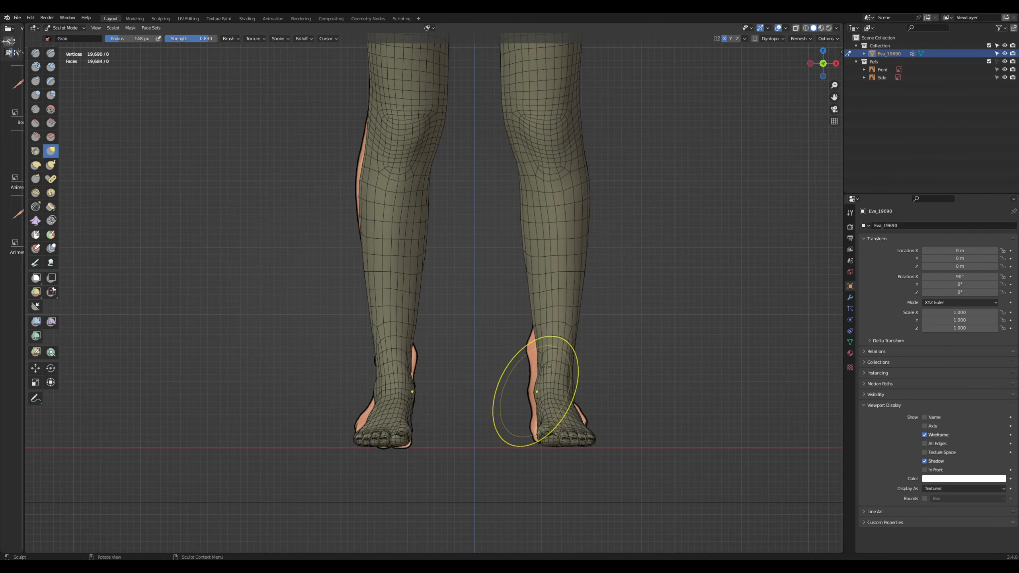
key(alt+z)
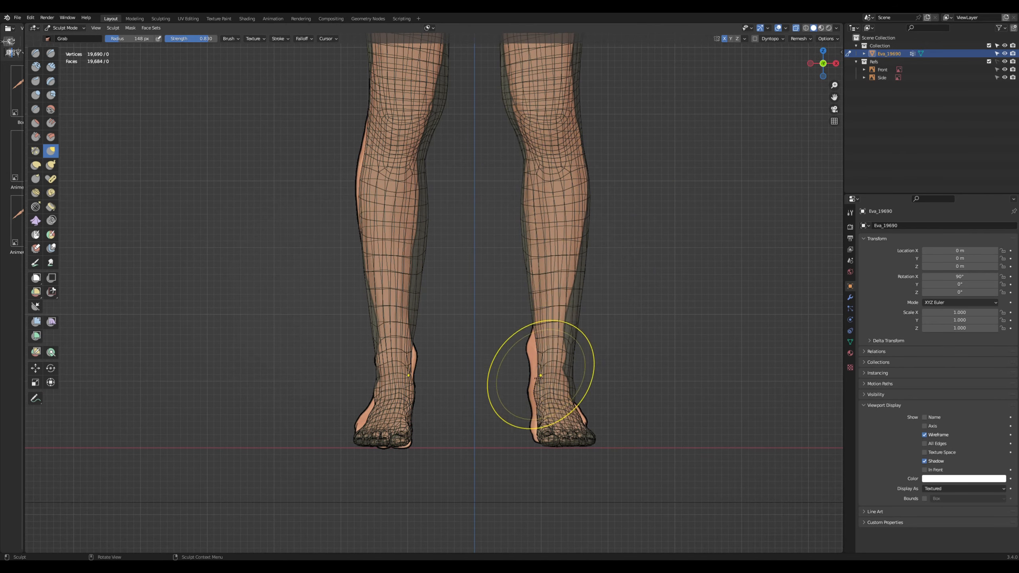
mouse_move(554, 116)
shift+middle_down()
mouse_move(551, 307)
mouse_move(493, 397)
shift+middle_up()
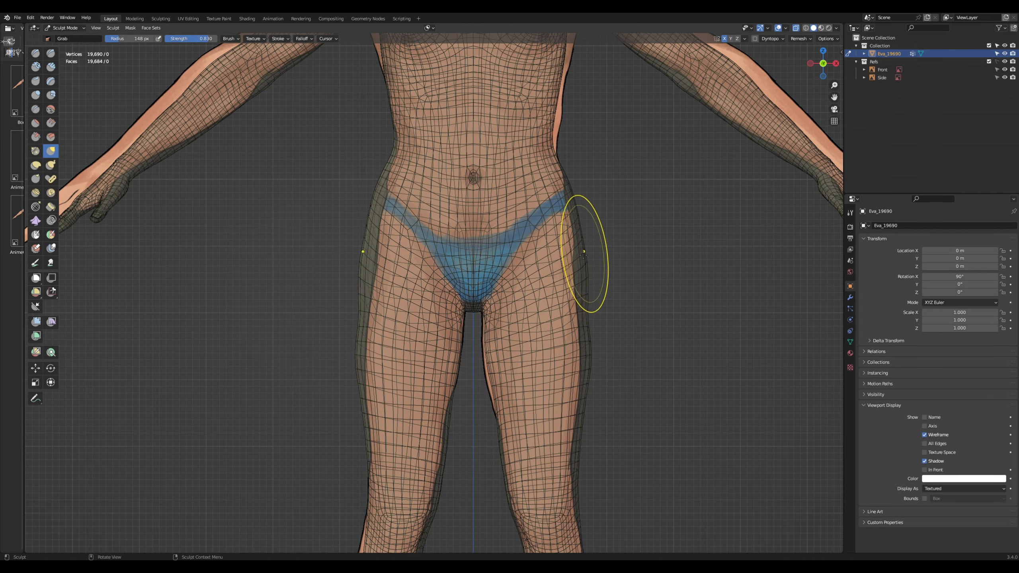
drag(580, 204, 574, 121)
drag(587, 303, 582, 363)
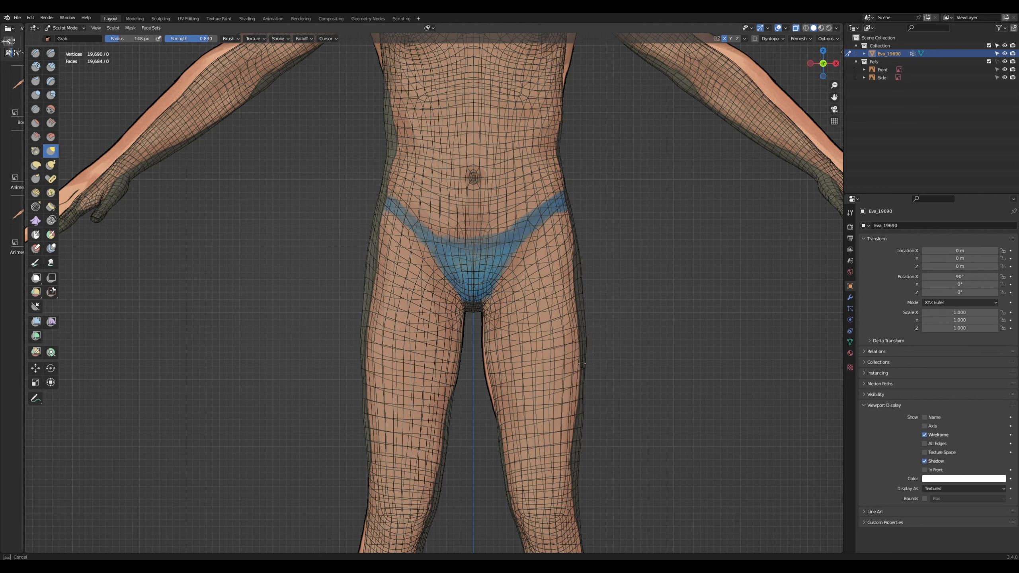
key(alt+z)
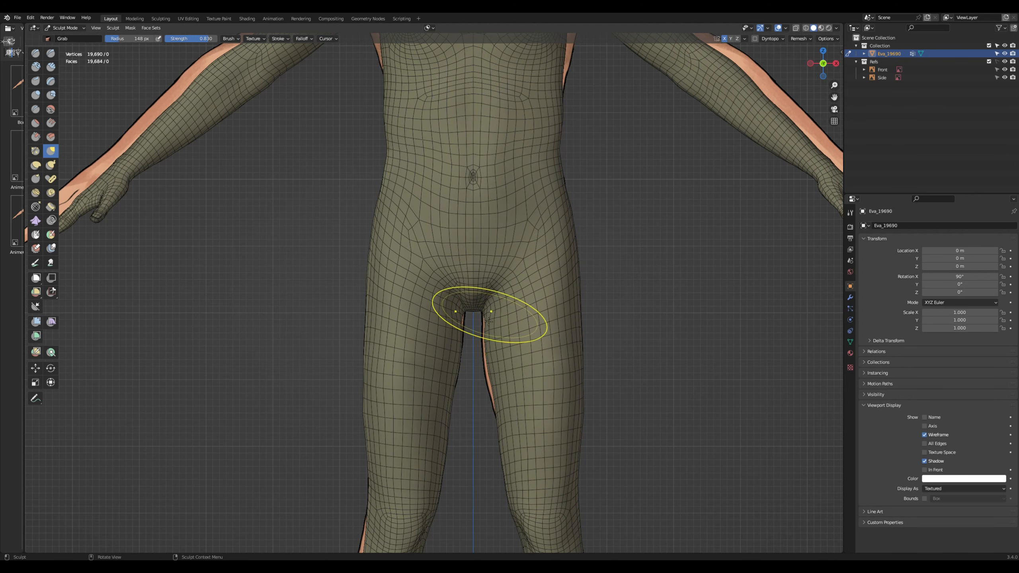
shift+middle_drag(488, 321, 495, 121)
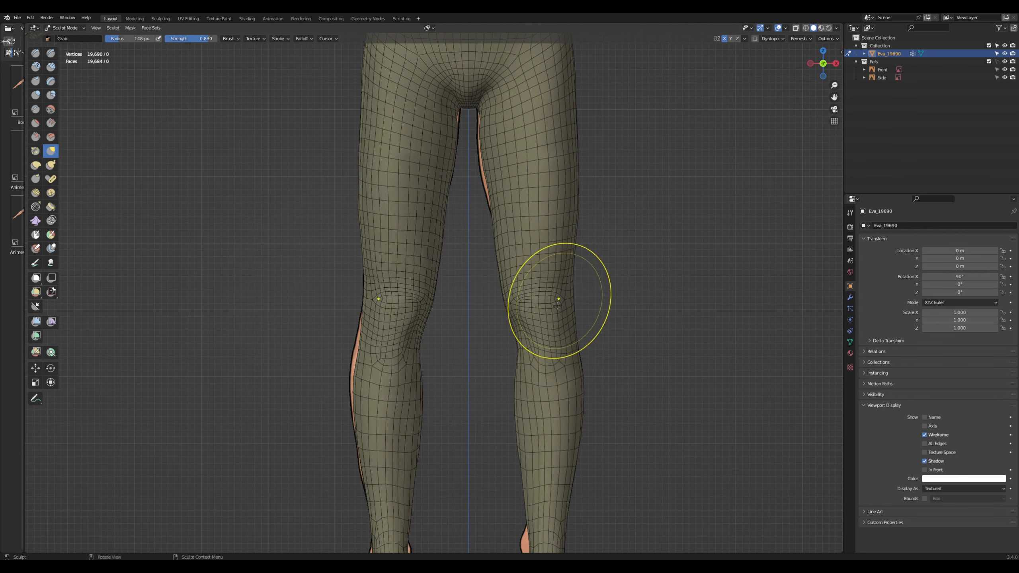
key(alt+z)
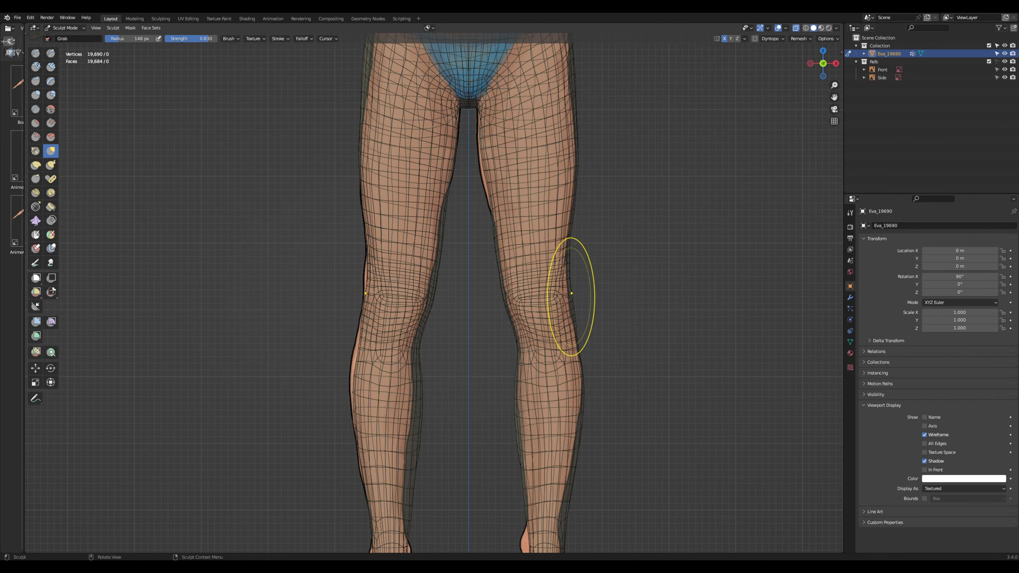
shift+middle_drag(650, 390, 510, 357)
key(alt+z)
Set the Grab brush radius to 118 px and reshape the armpits and upper arms toward the front reference
scroll(596, 245, down, 6)
shift+middle_drag(560, 228, 632, 398)
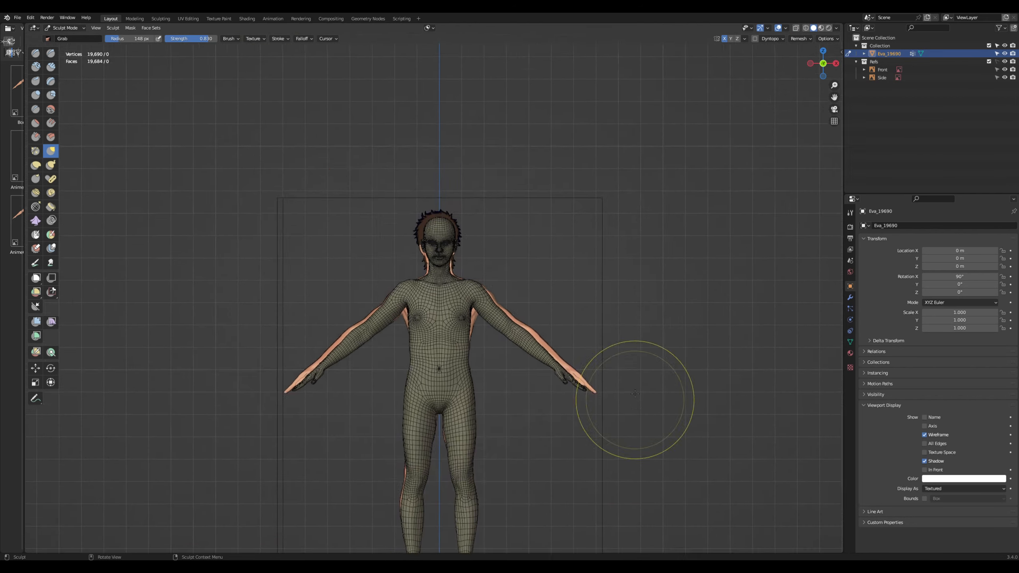
scroll(634, 393, up, 5)
key(f)
click(527, 355)
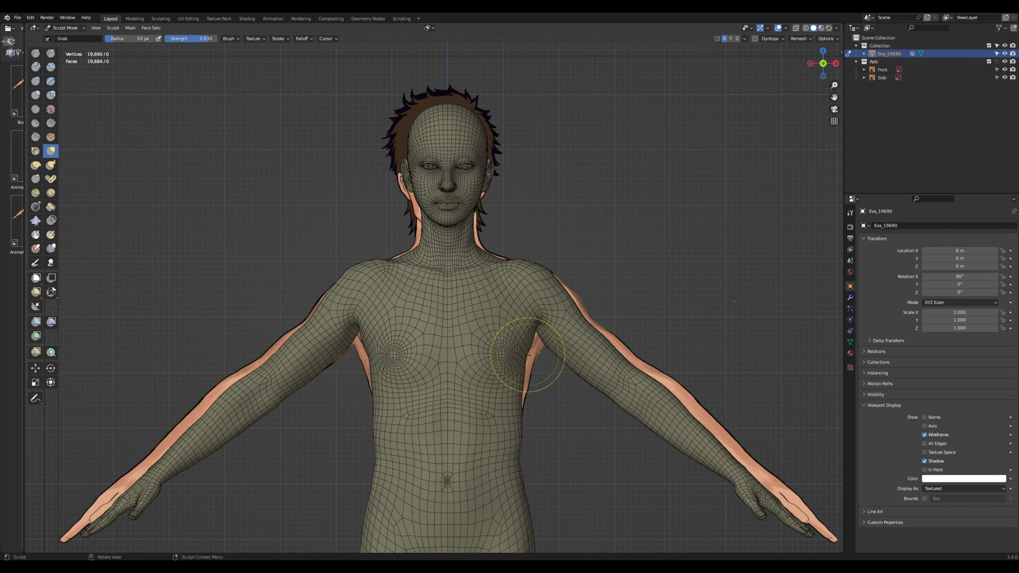
key(f)
click(546, 328)
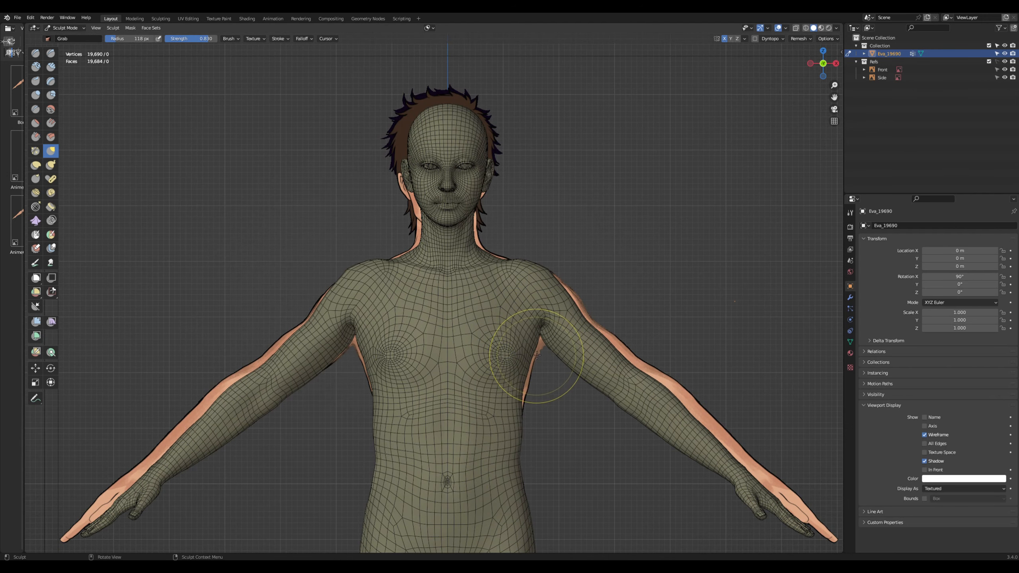
drag(578, 308, 595, 324)
drag(621, 357, 627, 352)
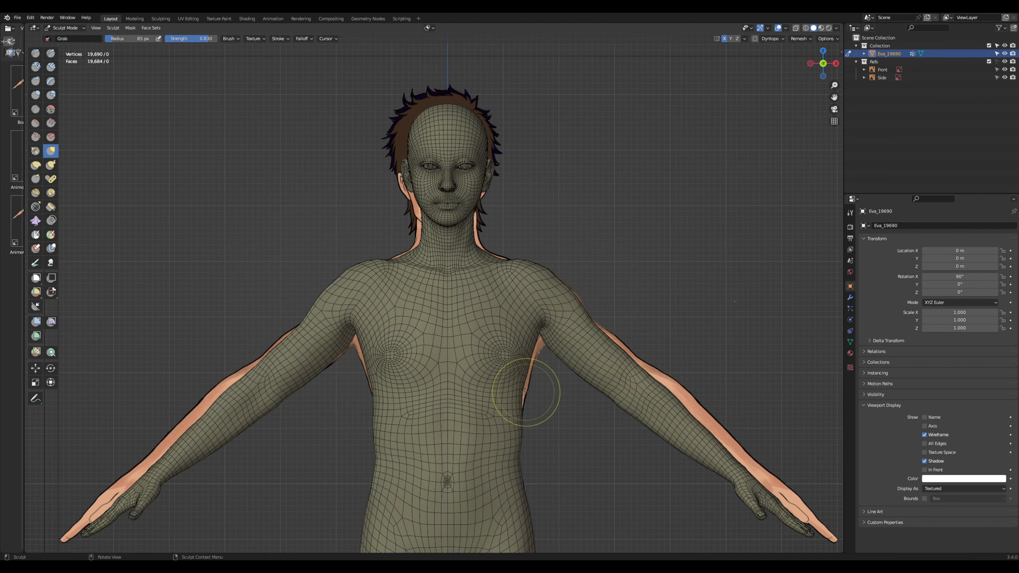
Fit the ribcage and waist sides to the front reference with the Grab brush, and undo the last stroke
key(alt+z)
drag(544, 399, 518, 456)
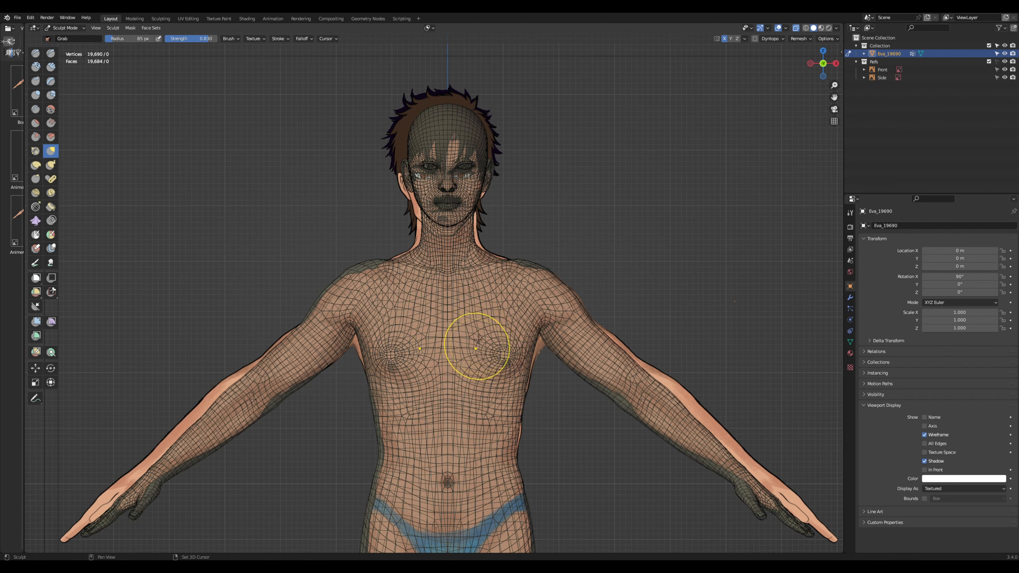
key(alt+z)
drag(523, 355, 518, 308)
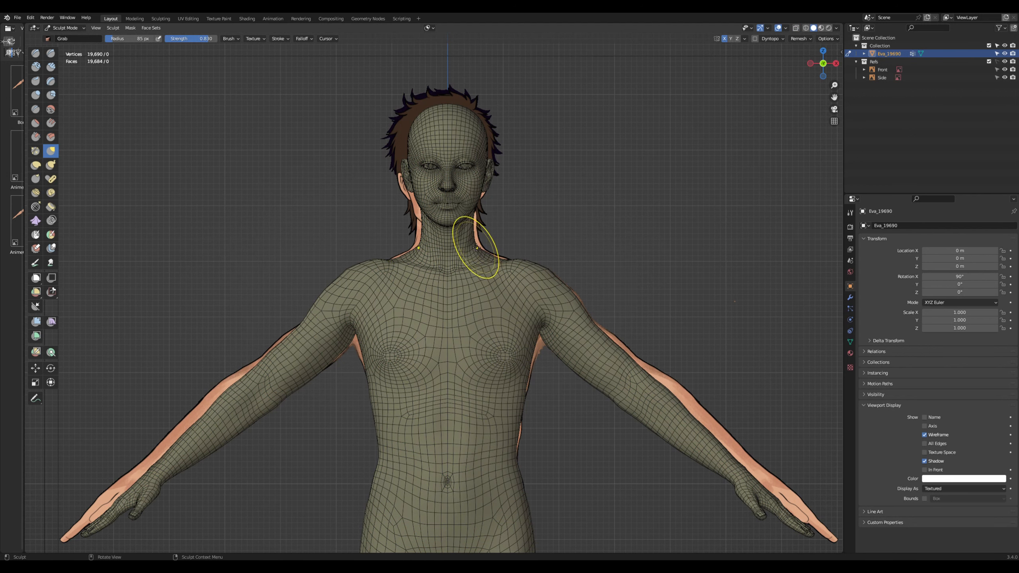
key(ctrl+z)
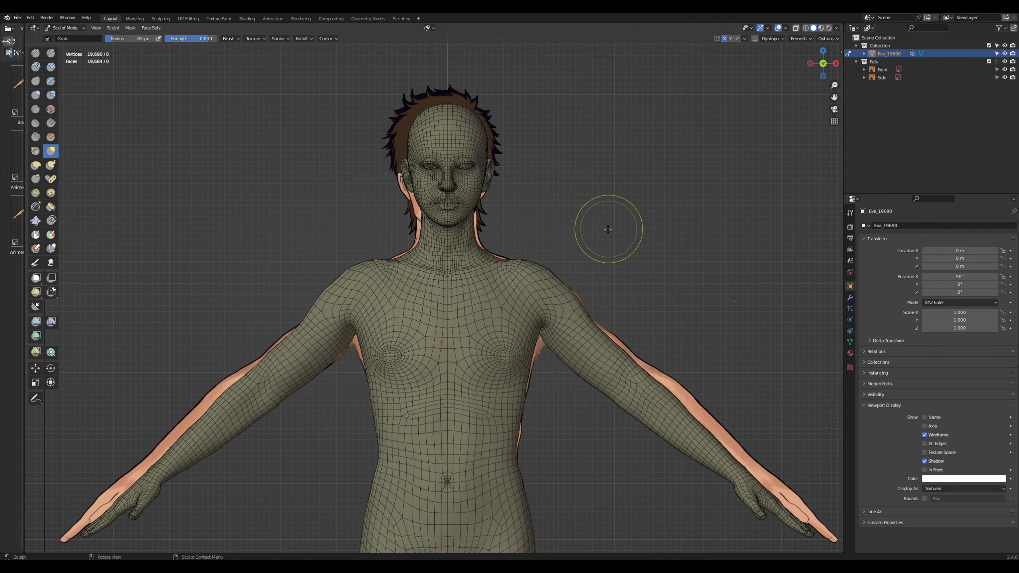
Set the brush radius to 74 px and the SculptDraw brush strength to 0.648 while turning to the model's back
key(KP_3)
shift+middle_drag(533, 181, 564, 291)
scroll(564, 291, up, 4)
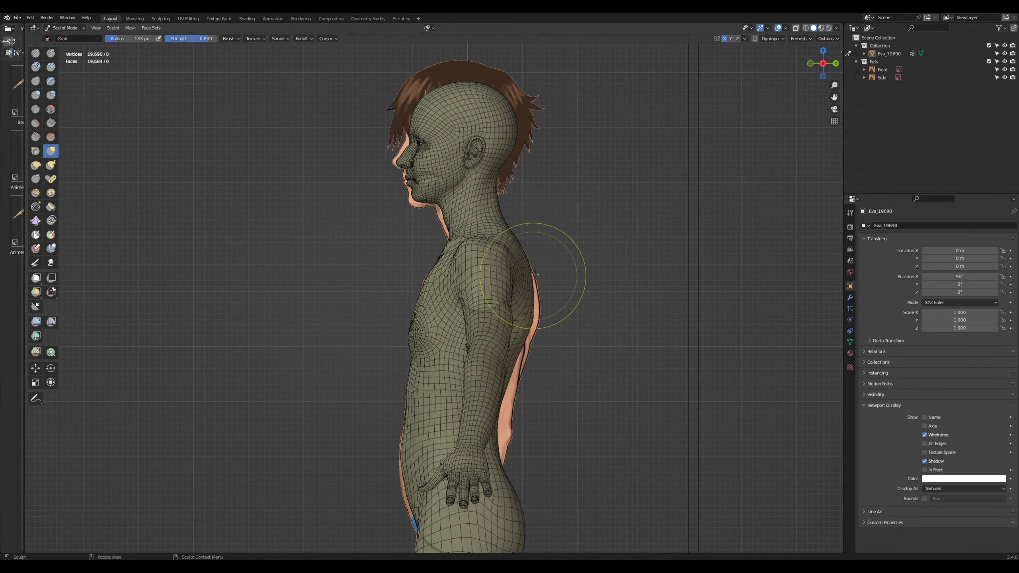
middle_drag(534, 274, 509, 399)
key(f)
click(449, 436)
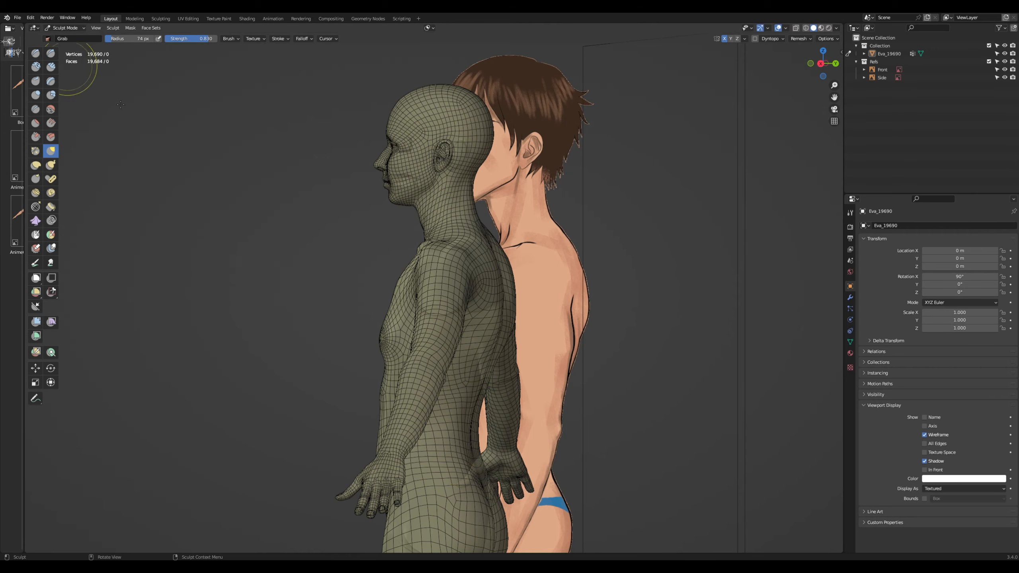
middle_drag(666, 396, 502, 401)
key(shift+f)
click(425, 417)
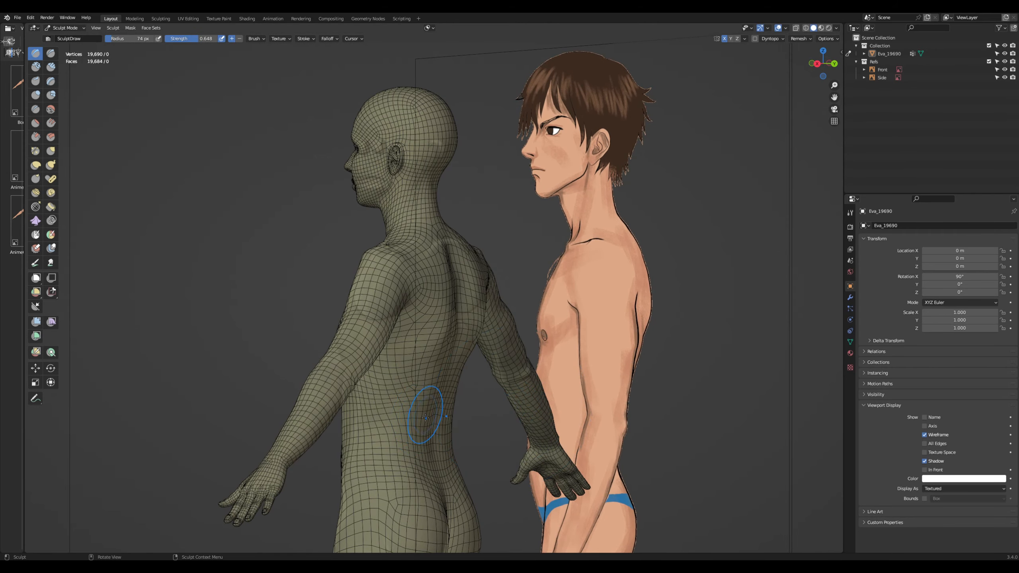
middle_drag(435, 353, 365, 354)
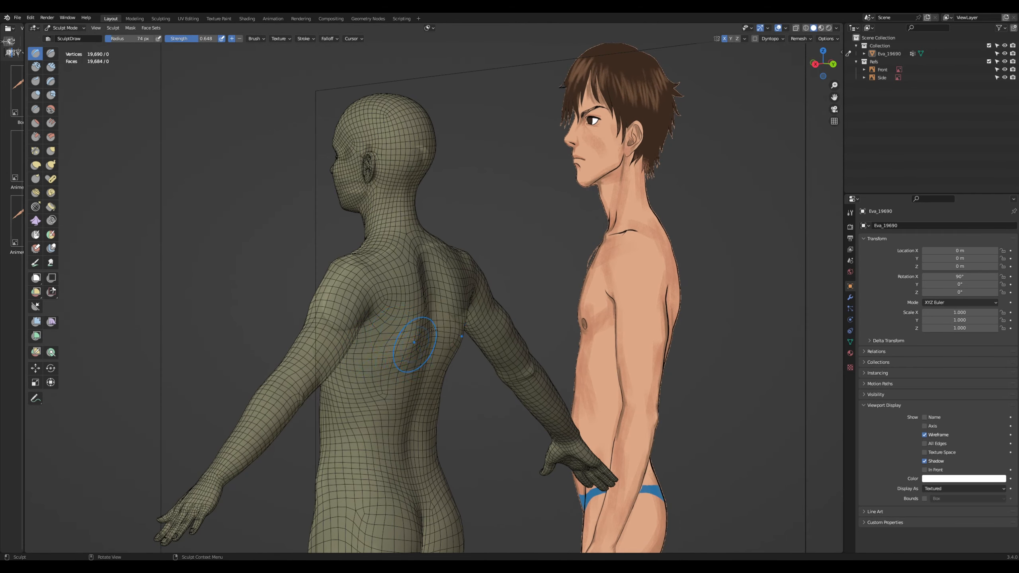
mouse_move(432, 330)
middle_down()
mouse_move(277, 346)
mouse_move(285, 328)
middle_up()
Reshape the armpit and side-of-back areas with the Grab brush at 74 px, working from the model's back
key(g)
alt+middle_drag(552, 281, 598, 277)
click(51, 53)
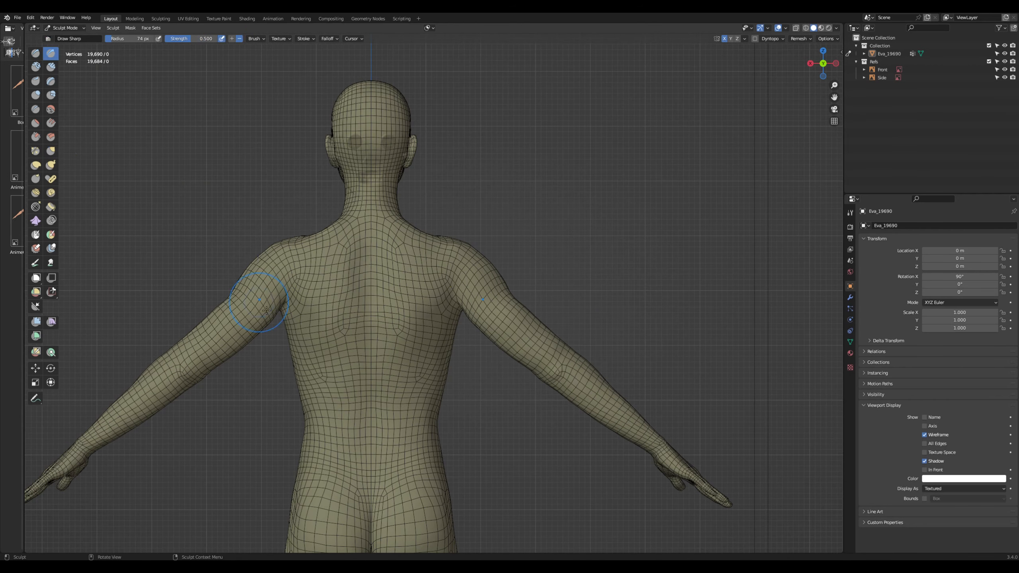
middle_drag(265, 261, 290, 268)
key(g)
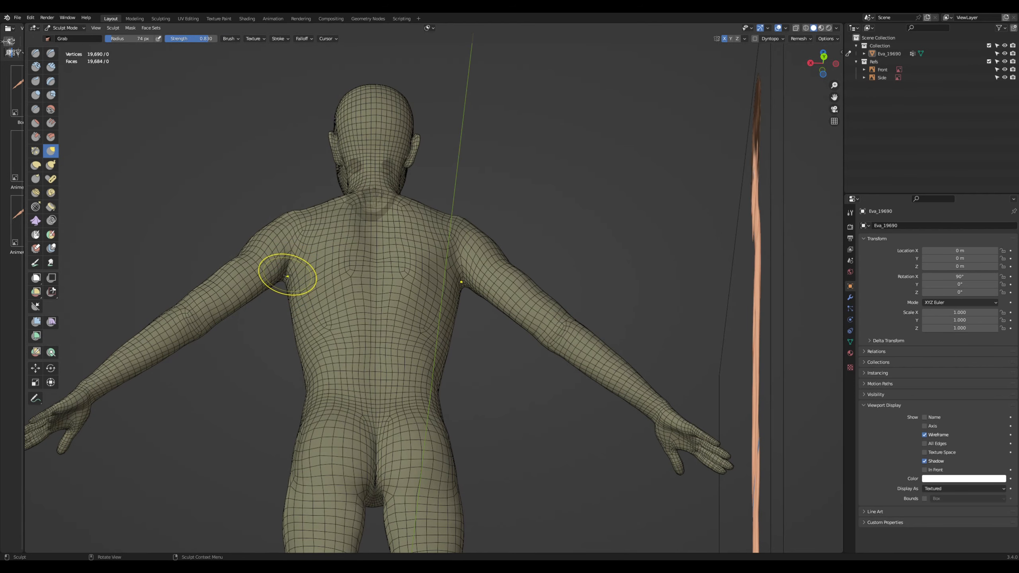
key(ctrl+KP_1)
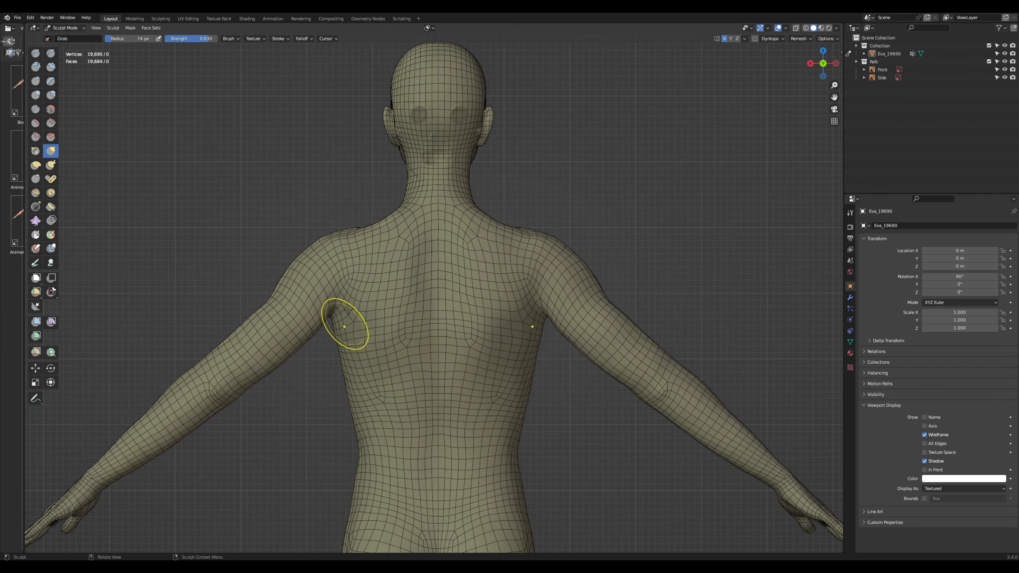
middle_drag(348, 308, 490, 351)
In side view, pull the throat to the reference with a 62 px Grab brush, then adjust the base of the neck at 86 px
key(KP_3)
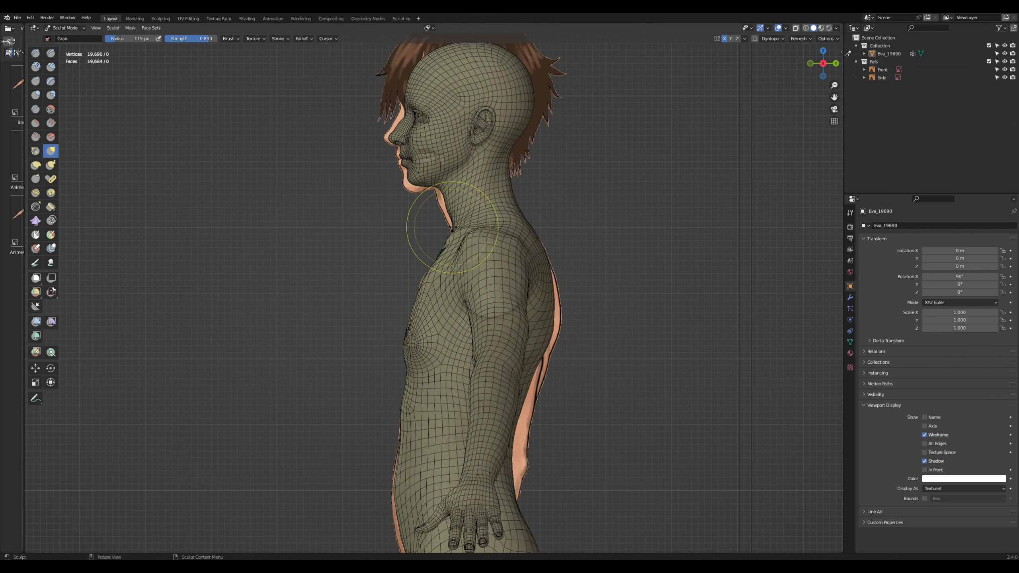
key(f)
click(432, 225)
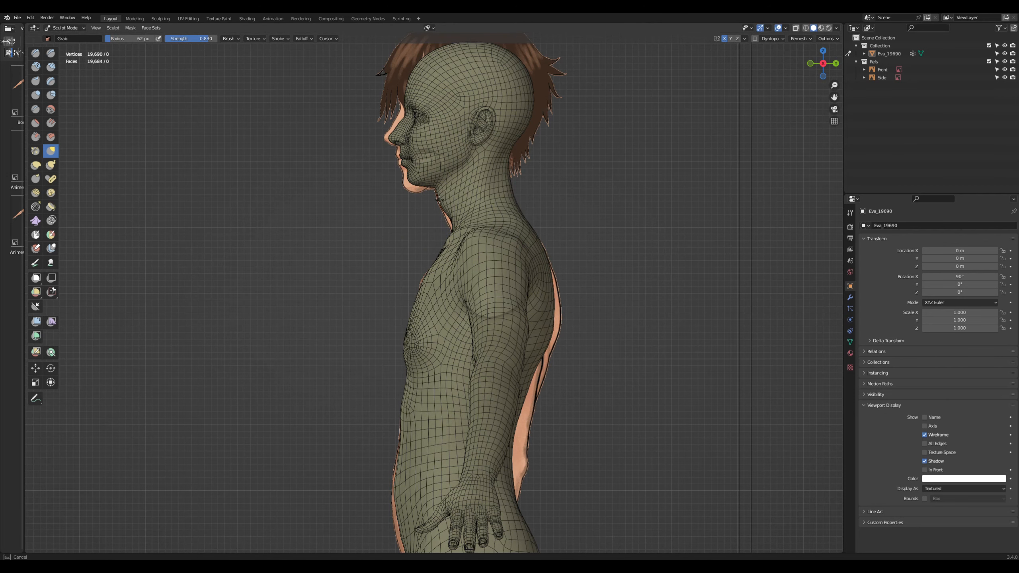
shift+middle_drag(582, 168, 606, 317)
scroll(616, 306, up, 2)
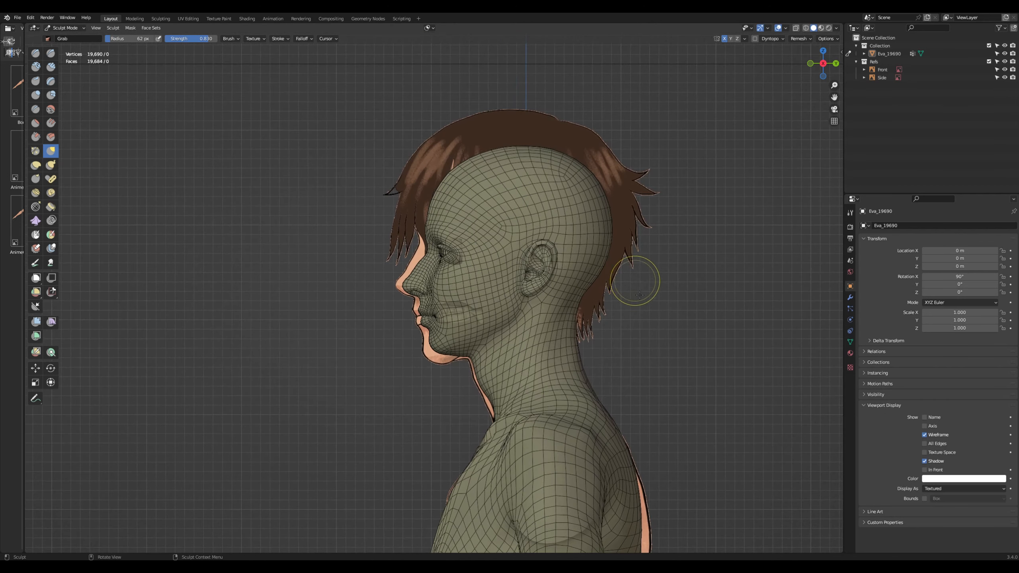
key(f)
click(622, 424)
drag(590, 424, 585, 424)
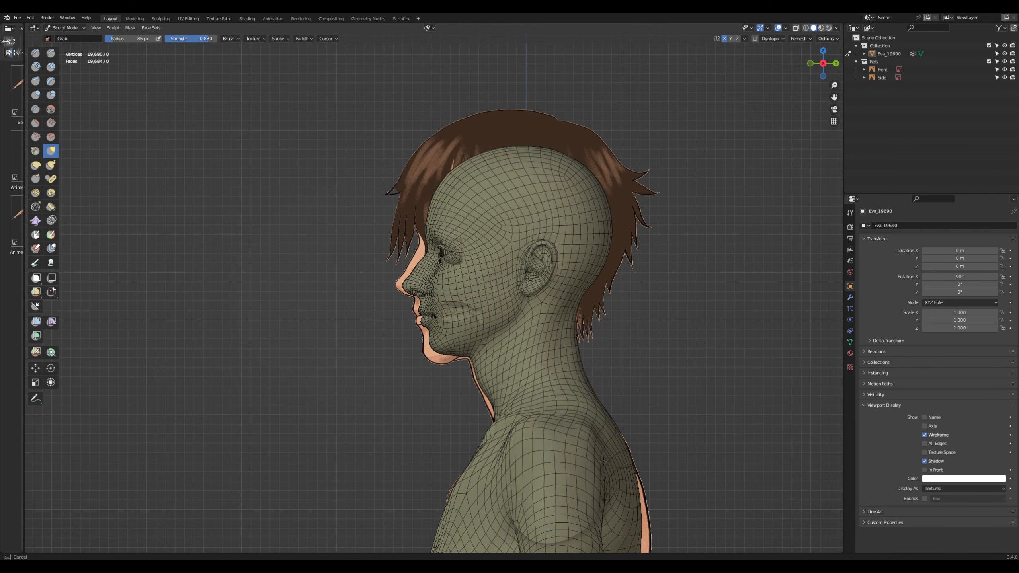
Return to the front view and turn off the wireframe display on the body mesh
middle_drag(575, 383, 664, 362)
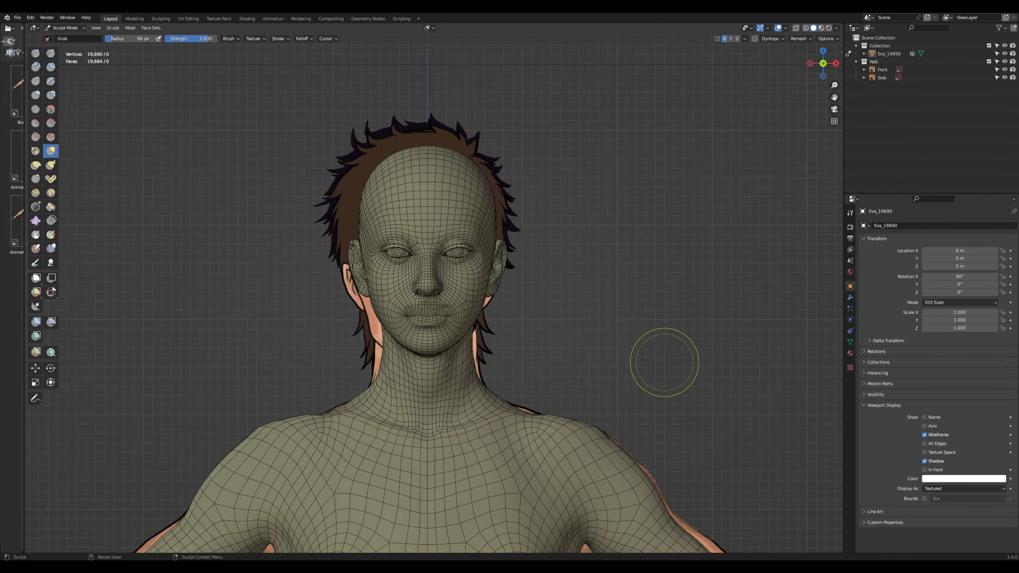
shift+middle_drag(589, 334, 608, 296)
scroll(608, 282, down, 5)
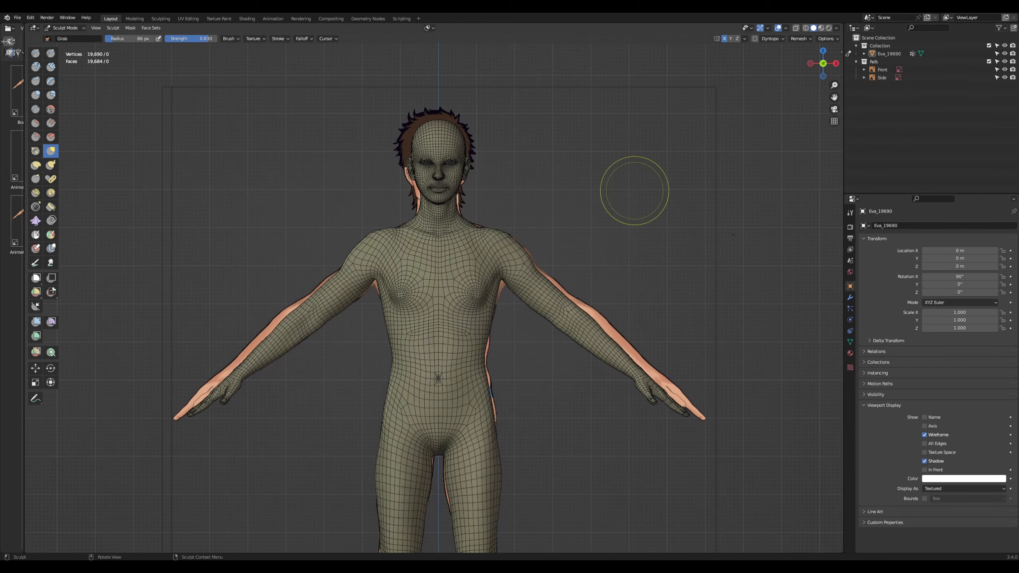
click(924, 434)
scroll(678, 286, up, 2)
Change the material's viewport display color to an opaque pale pinkish white
click(850, 353)
scroll(935, 401, down, 8)
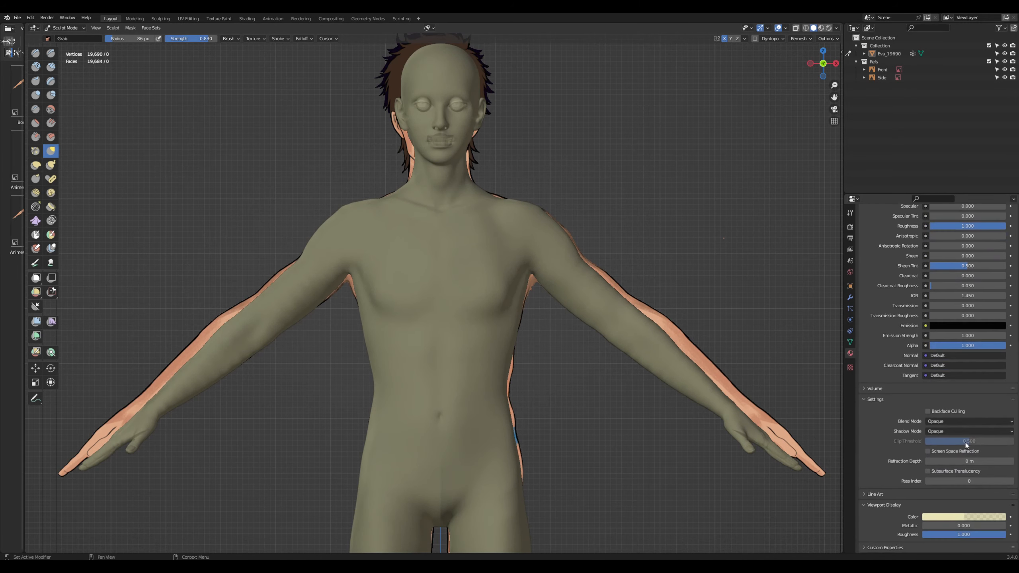
click(961, 517)
drag(976, 506, 990, 505)
scroll(686, 252, down, 1)
shift+middle_drag(690, 252, 689, 337)
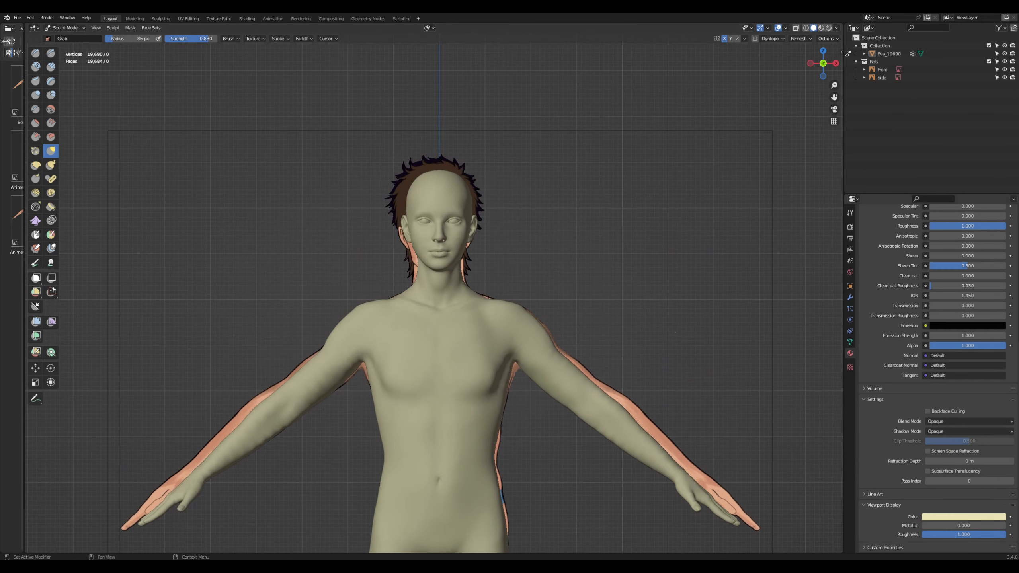
click(951, 520)
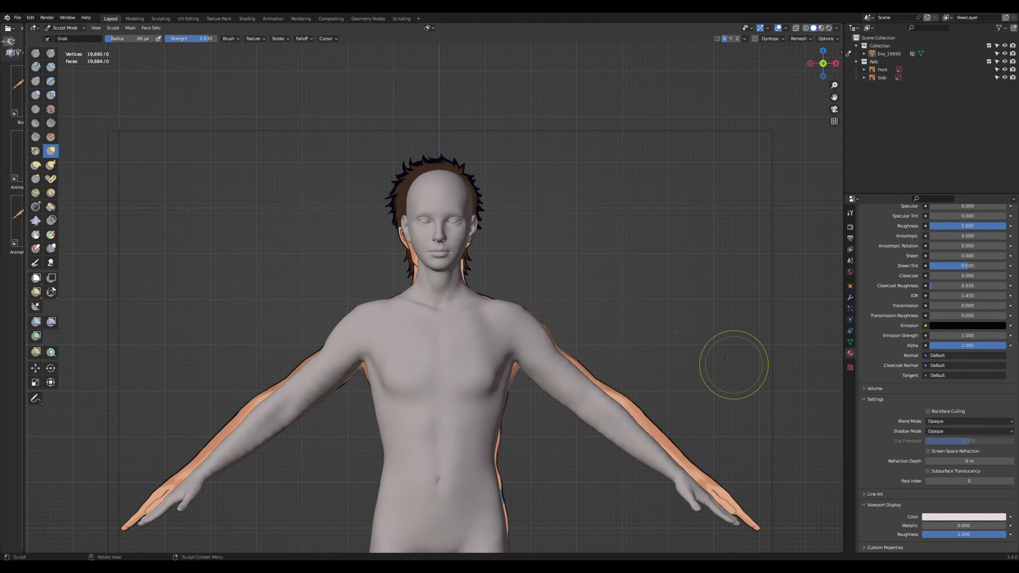
Switch the body mesh to Edit Mode with face selection, framing the head from the front
scroll(682, 314, down, 1)
shift+middle_drag(652, 285, 670, 337)
scroll(671, 324, up, 5)
click(69, 29)
click(69, 45)
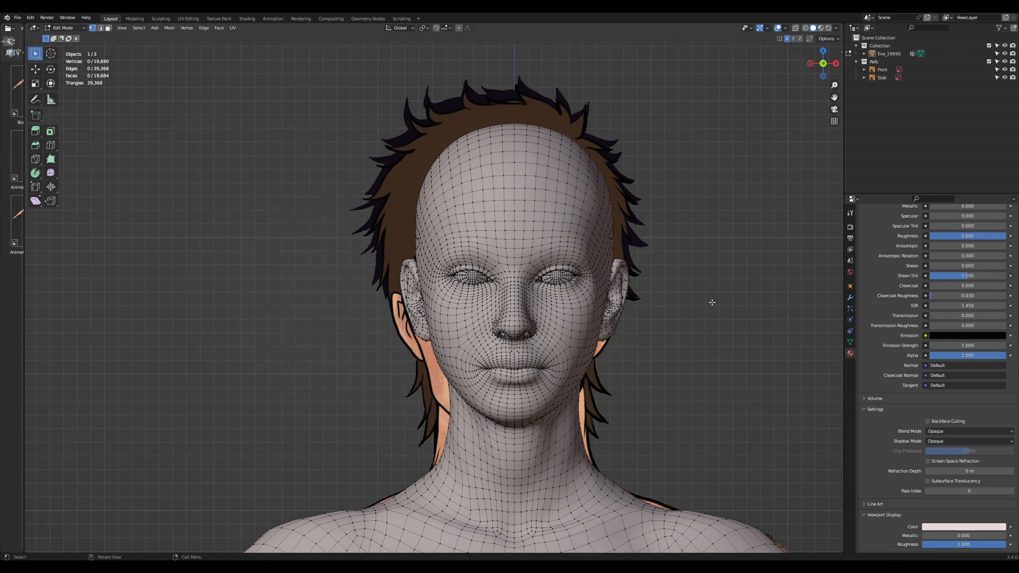
scroll(618, 269, up, 4)
key(h)
scroll(488, 270, down, 3)
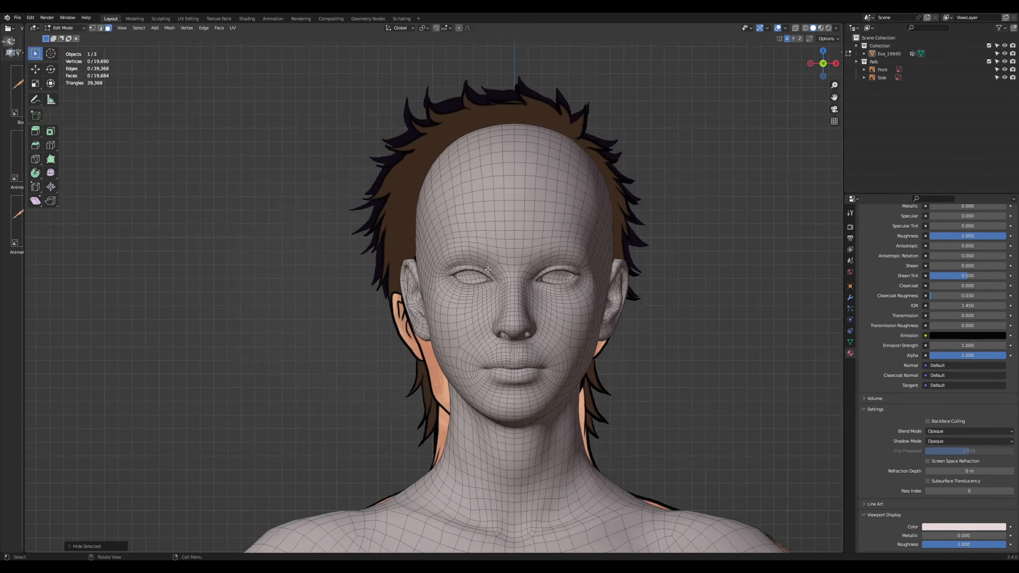
In side view with X-ray on, enable proportional editing and move the nose tip forward to the reference profile
key(KP_3)
scroll(655, 314, up, 4)
key(alt+z)
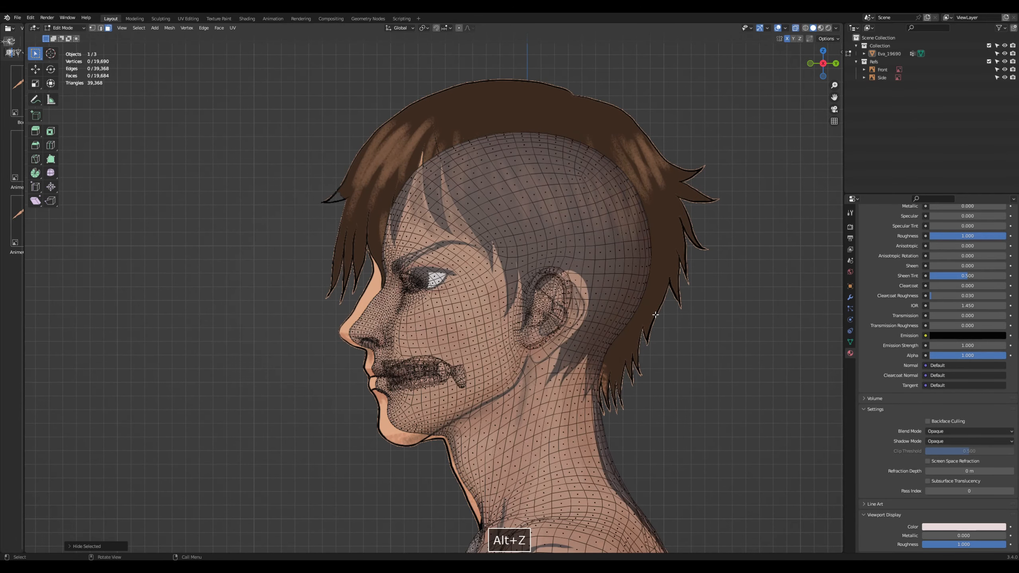
scroll(347, 296, up, 2)
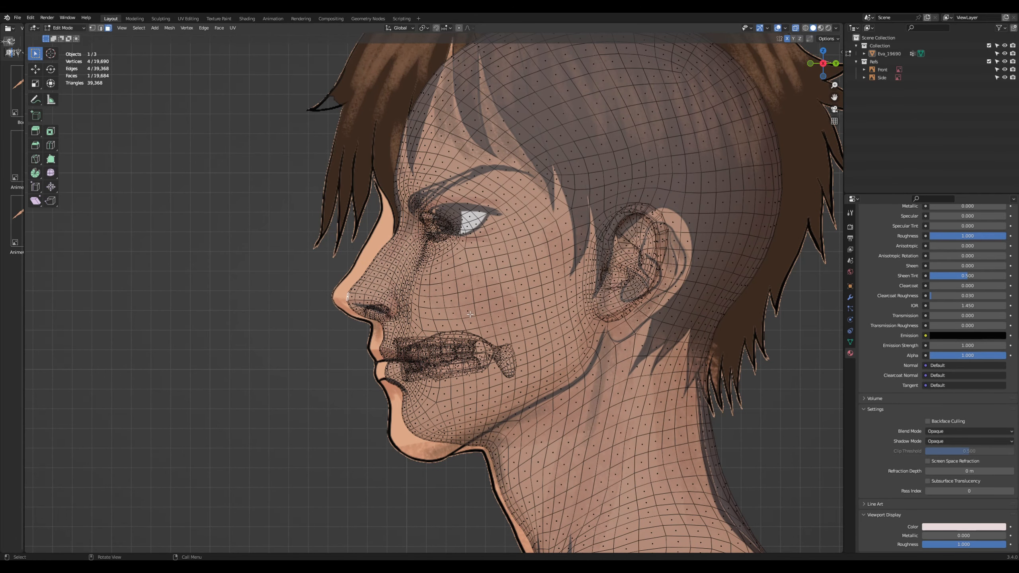
key(o)
key(g)
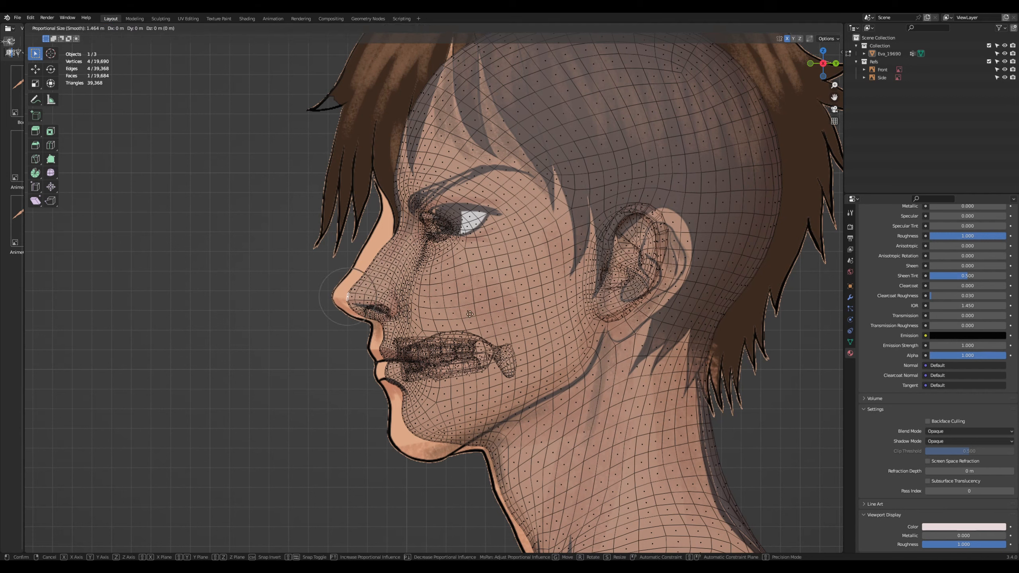
scroll(467, 304, down, 4)
click(465, 298)
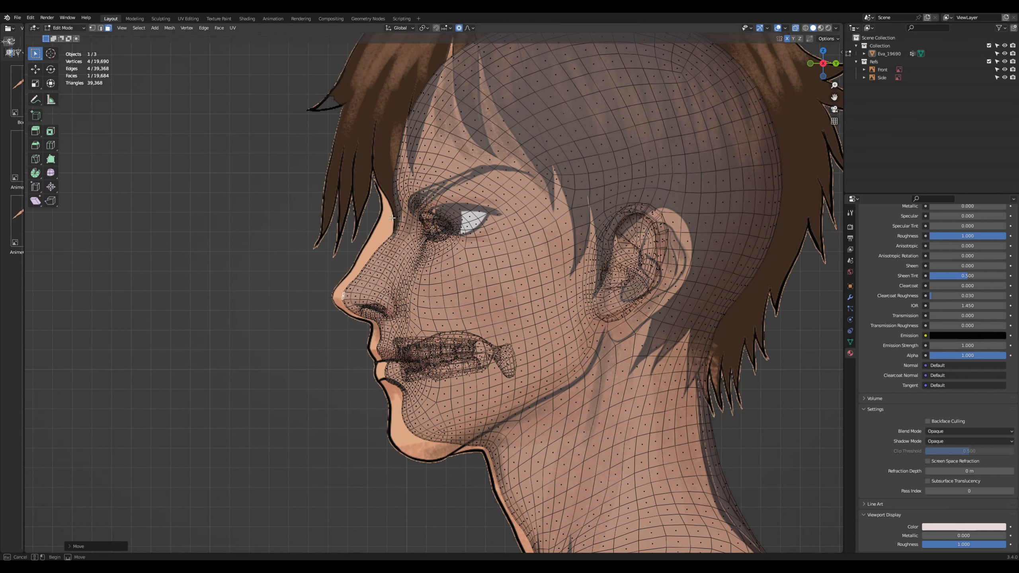
Move the nose bridge and eye area forward to the side reference with proportional editing, using a size of about 8.14 m at first
key(g)
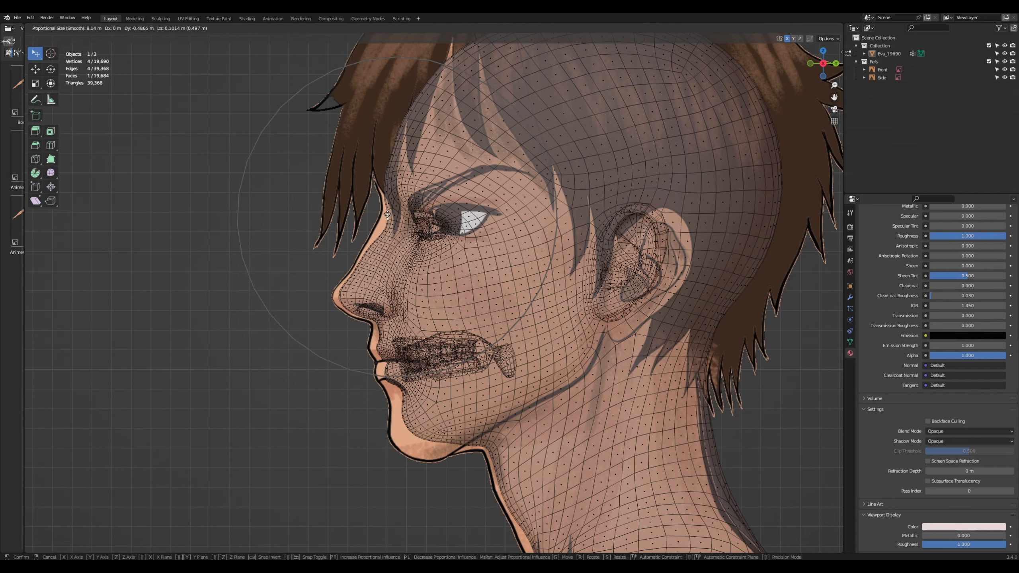
click(387, 223)
key(g)
scroll(385, 223, up, 3)
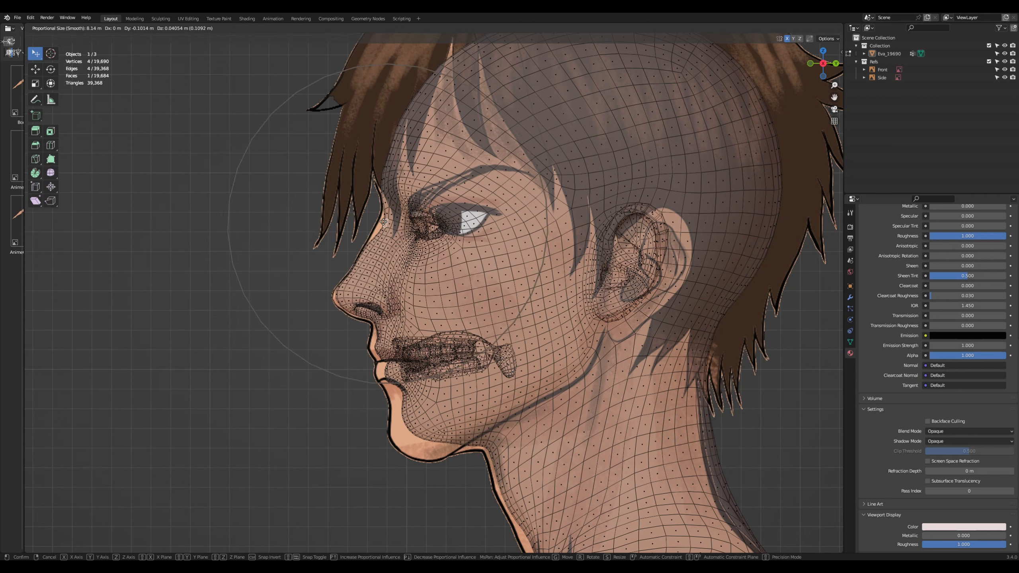
click(385, 223)
click(385, 225)
key(g)
scroll(383, 224, up, 4)
click(383, 223)
key(alt+z)
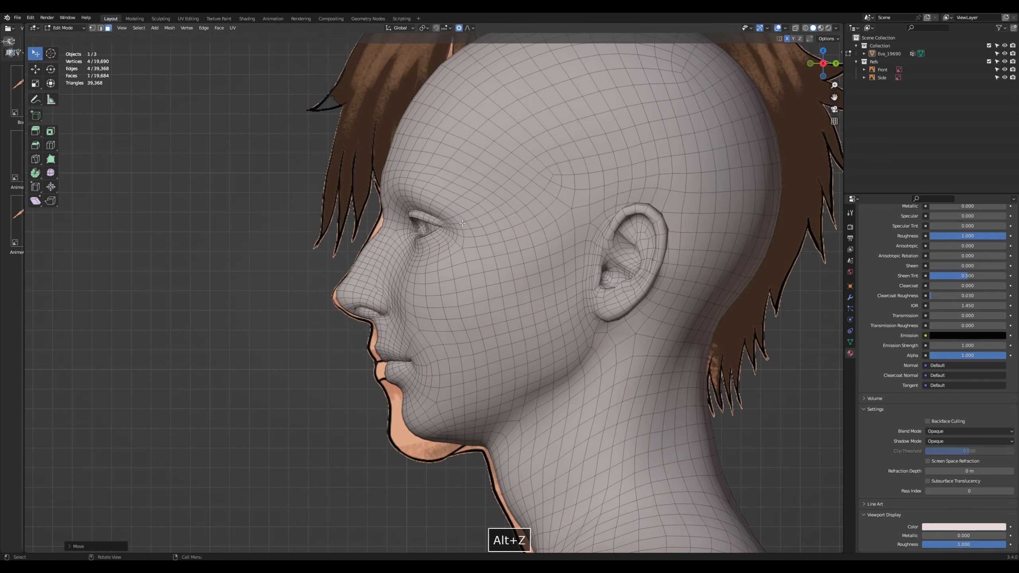
Move the forehead and crown outward toward the reference hair with proportional editing at about 6.116 m
scroll(442, 219, down, 3)
key(g)
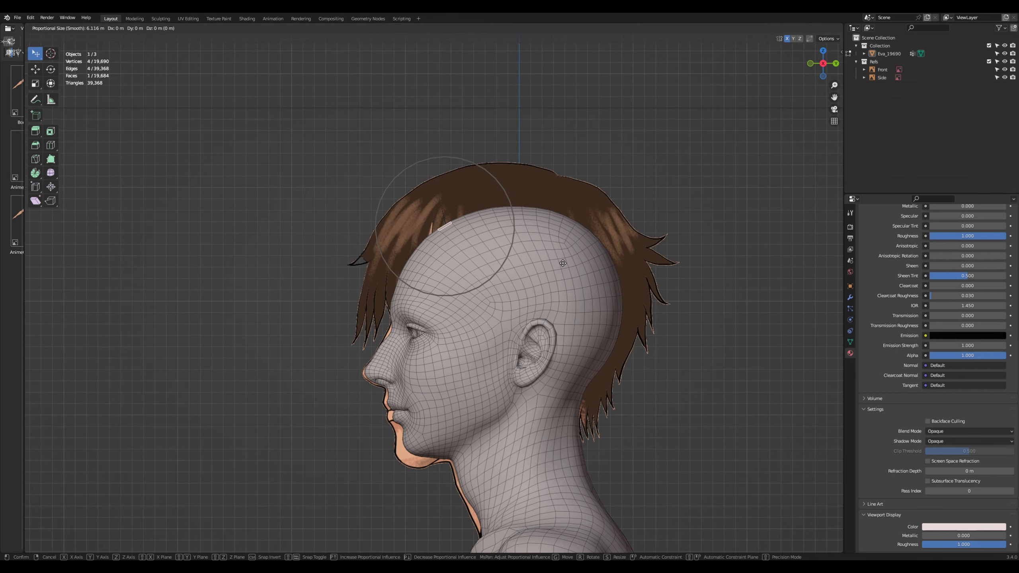
click(548, 255)
drag(557, 212, 558, 202)
drag(495, 201, 495, 193)
Select the mouth faces in X-ray and move them forward to the reference lips with a proportional size of about 5.56 m
scroll(583, 230, up, 2)
shift+middle_drag(521, 372, 441, 373)
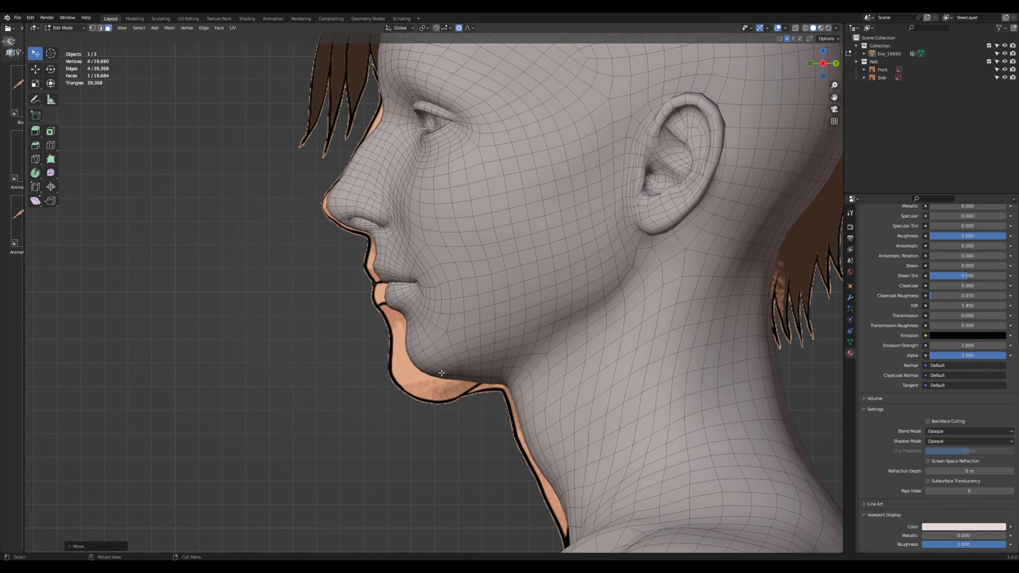
key(alt+z)
key(alt+a)
mouse_move(354, 275)
ctrl+right_down()
mouse_move(529, 245)
mouse_move(341, 317)
mouse_move(356, 277)
ctrl+right_up()
key(g)
scroll(562, 289, up, 1)
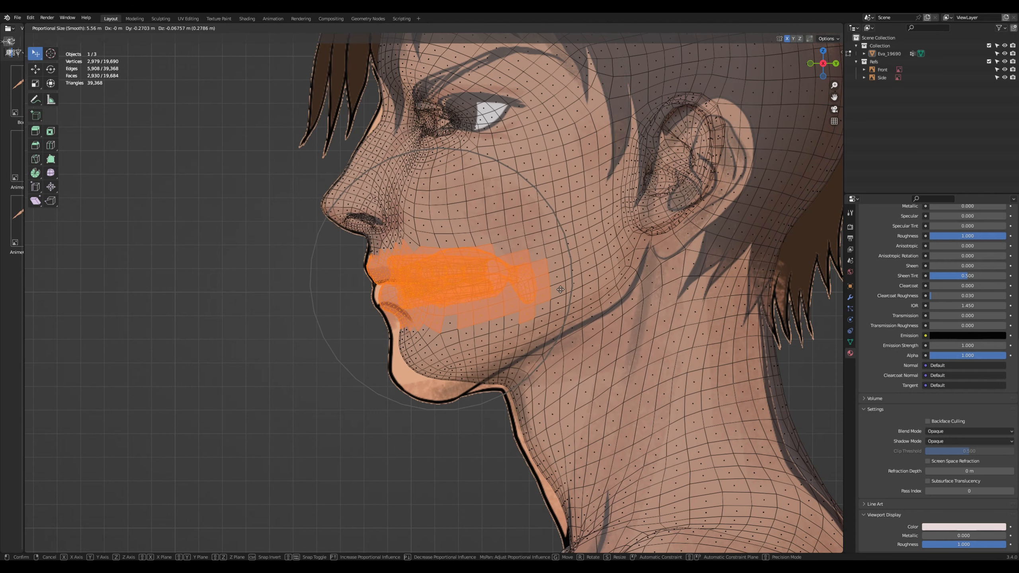
click(562, 290)
Move the chin and the corner between jaw and throat to the reference outline with proportional editing
click(417, 369)
key(g)
scroll(415, 371, up, 7)
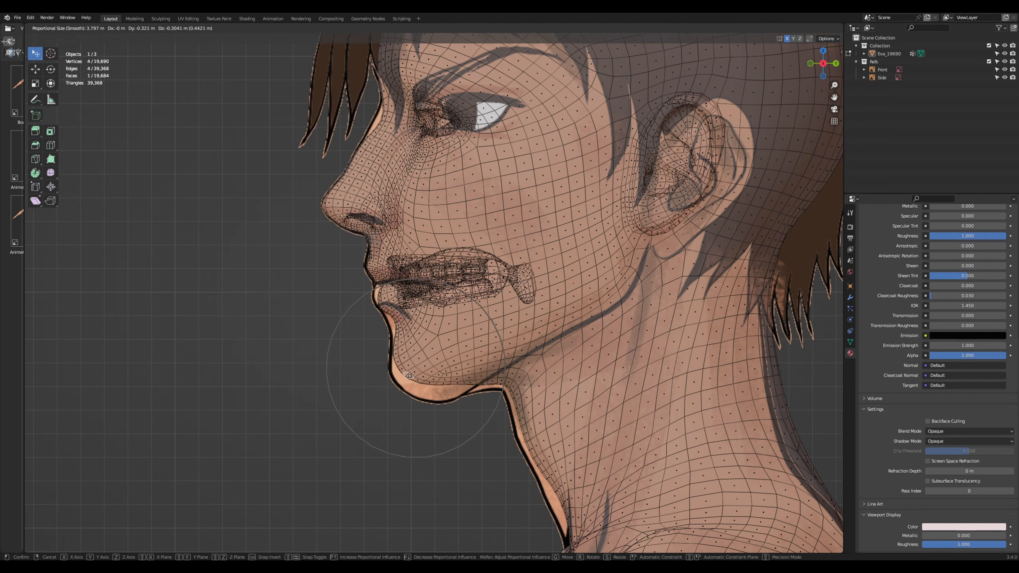
click(447, 400)
click(504, 391)
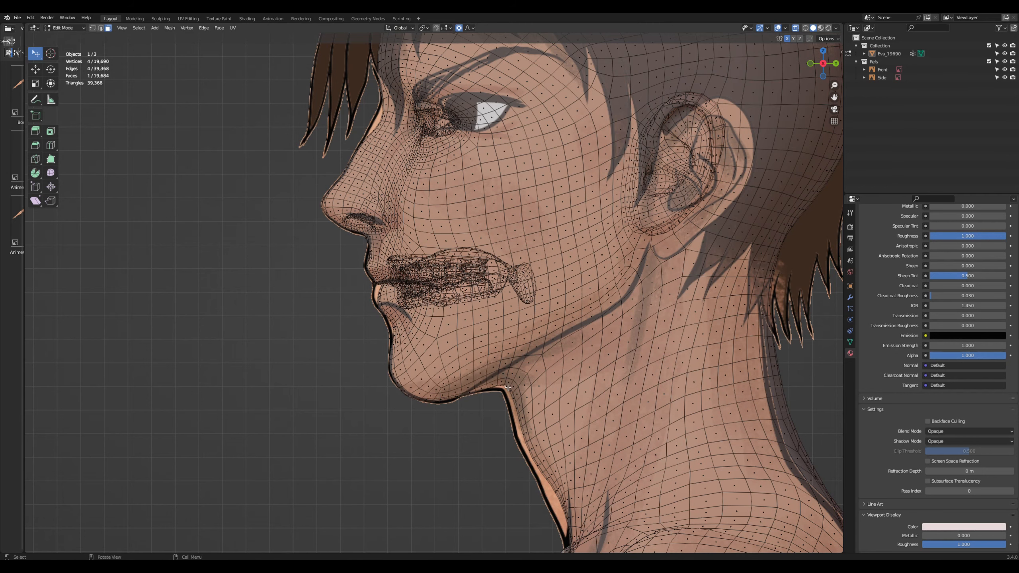
key(g)
click(506, 395)
Nudge the lower face slightly forward so its profile follows the side reference
scroll(478, 369, down, 1)
scroll(421, 321, up, 2)
shift+middle_drag(417, 318, 347, 290)
scroll(505, 344, up, 2)
click(467, 326)
key(g)
click(461, 326)
scroll(462, 326, down, 2)
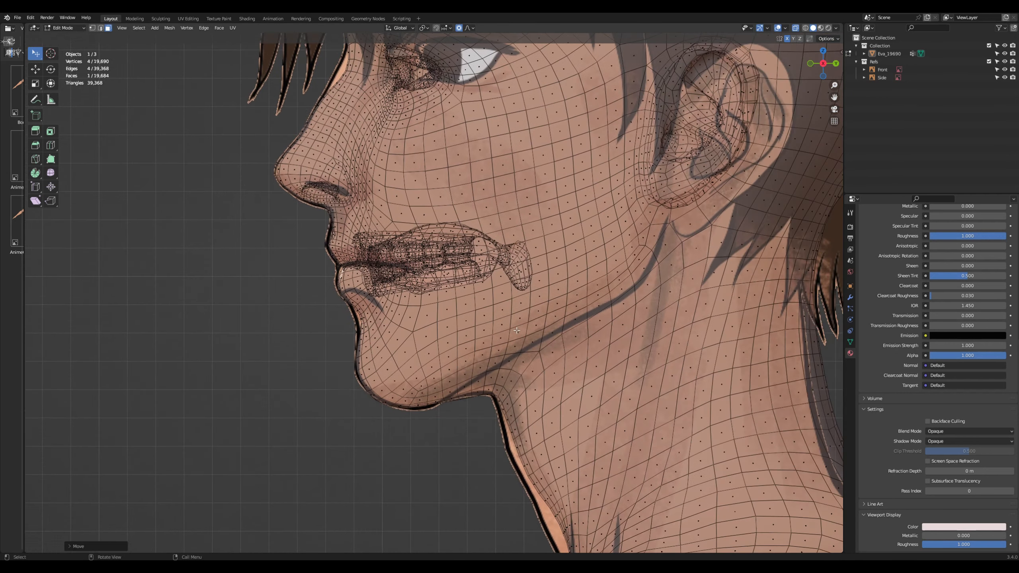
Fit the lower throat and the pit of the neck to the side reference with proportional moves
key(alt+a)
scroll(473, 386, down, 2)
shift+middle_drag(534, 449, 495, 321)
middle_drag(600, 350, 527, 338)
key(alt+z)
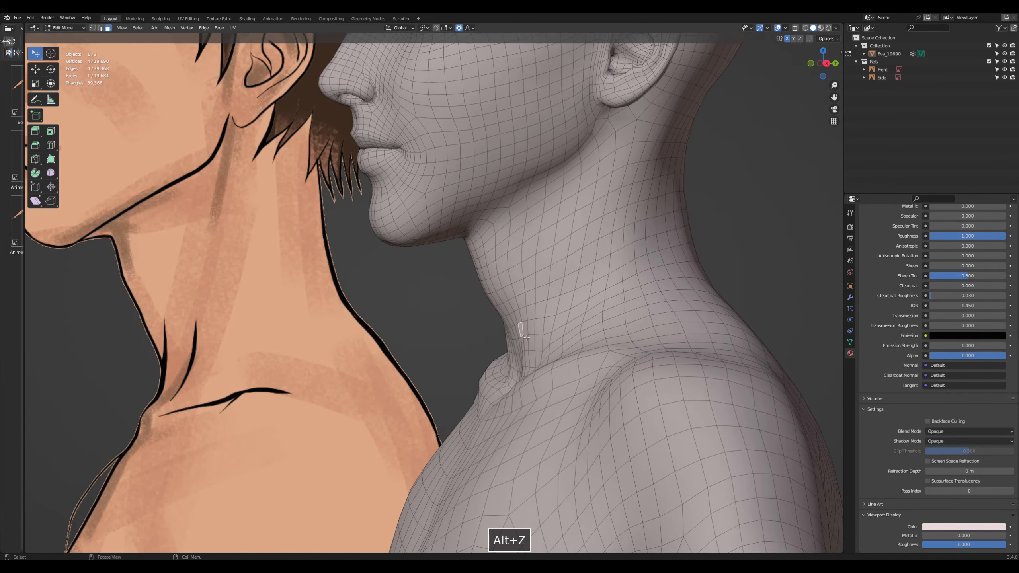
key(KP_3)
key(alt+z)
key(g)
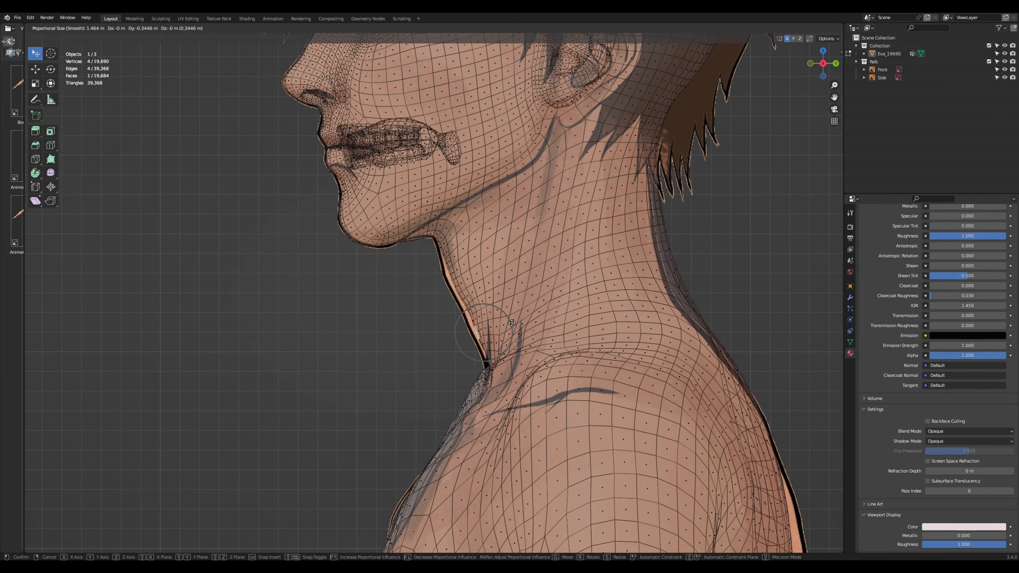
click(508, 324)
key(g)
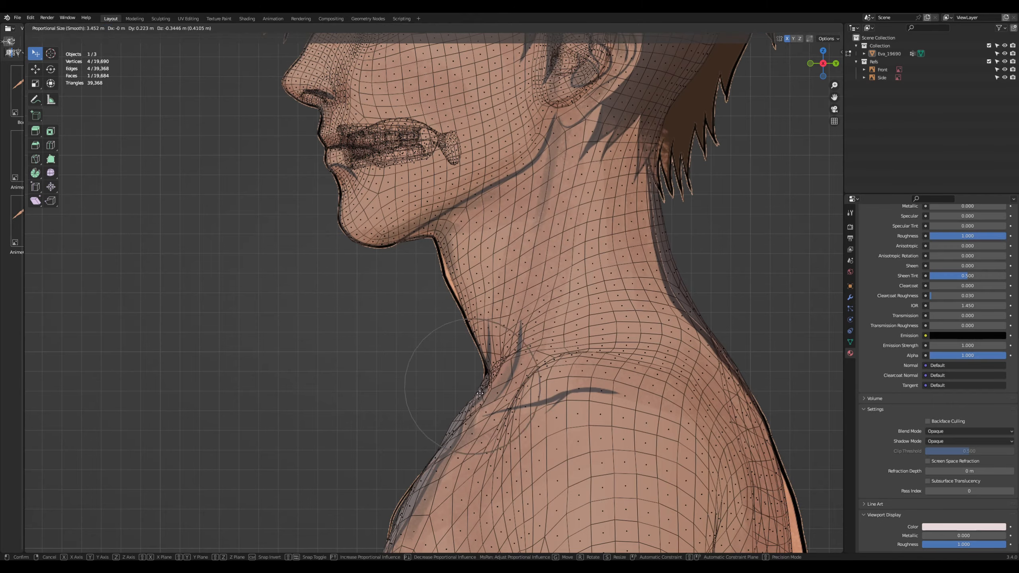
click(481, 386)
Move the upper chest below the collarbone to the reference outline, and clear the selection
scroll(482, 385, down, 2)
shift+middle_drag(482, 386, 475, 294)
scroll(424, 382, up, 2)
click(426, 373)
key(g)
scroll(434, 372, down, 3)
click(434, 372)
scroll(434, 372, down, 2)
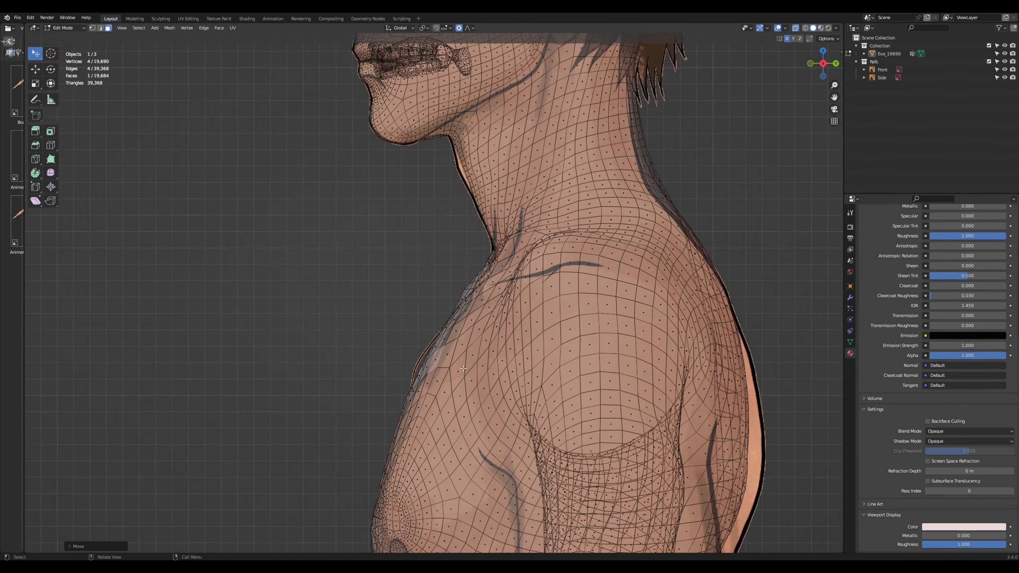
click(321, 341)
Move the front edge of the upper arm near the armpit forward with a proportional size of about 8.954 m
scroll(424, 281, down, 2)
shift+middle_drag(558, 364, 490, 324)
scroll(489, 324, up, 2)
key(alt+z)
key(alt+z)
key(alt+z)
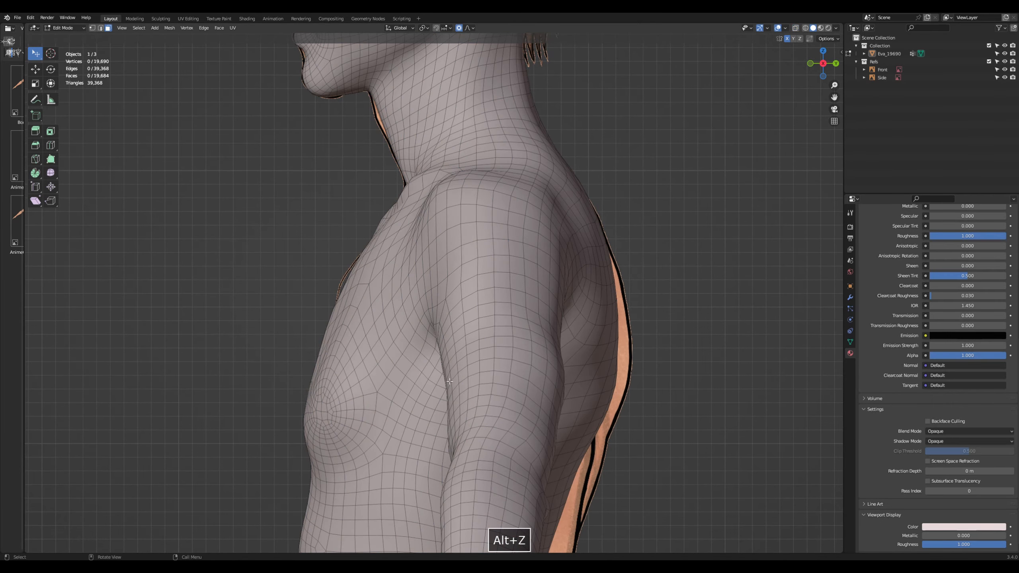
key(alt+z)
key(g)
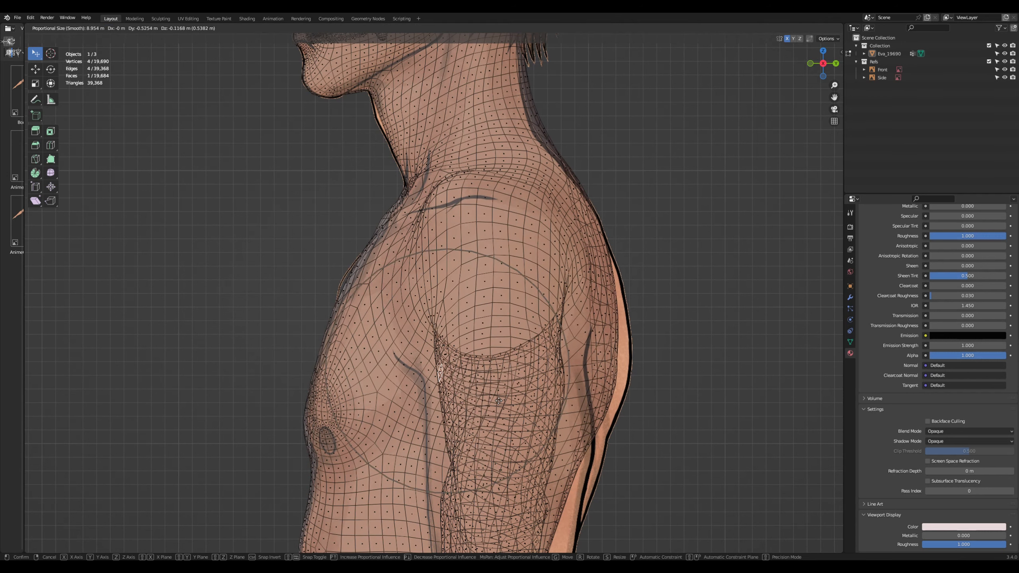
click(498, 400)
Move the front of the shoulder forward in two places with proportional editing, and turn X-ray off
click(425, 300)
key(g)
click(398, 313)
click(417, 220)
key(g)
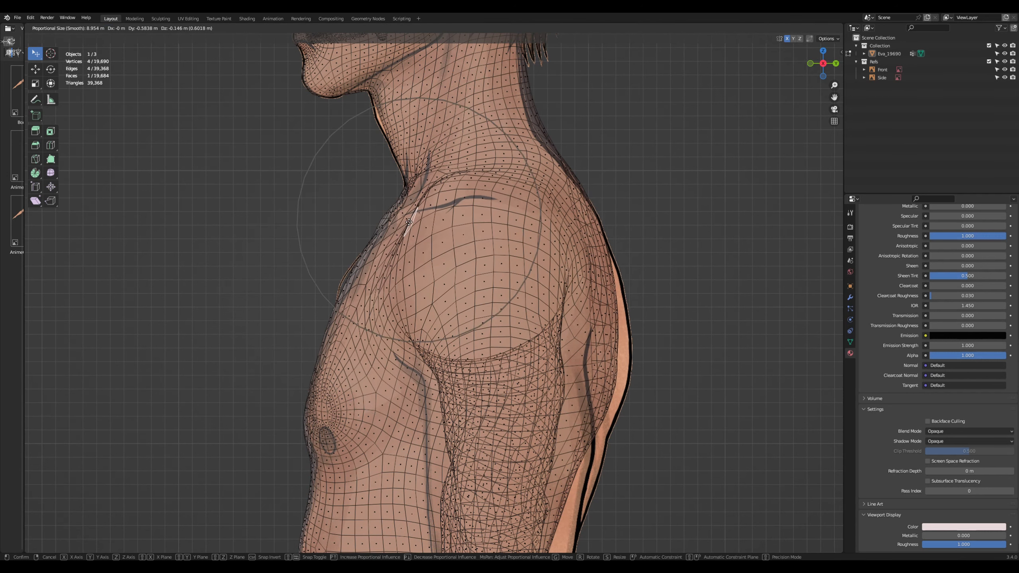
click(409, 222)
scroll(506, 401, down, 1)
shift+middle_drag(506, 401, 441, 405)
key(alt+z)
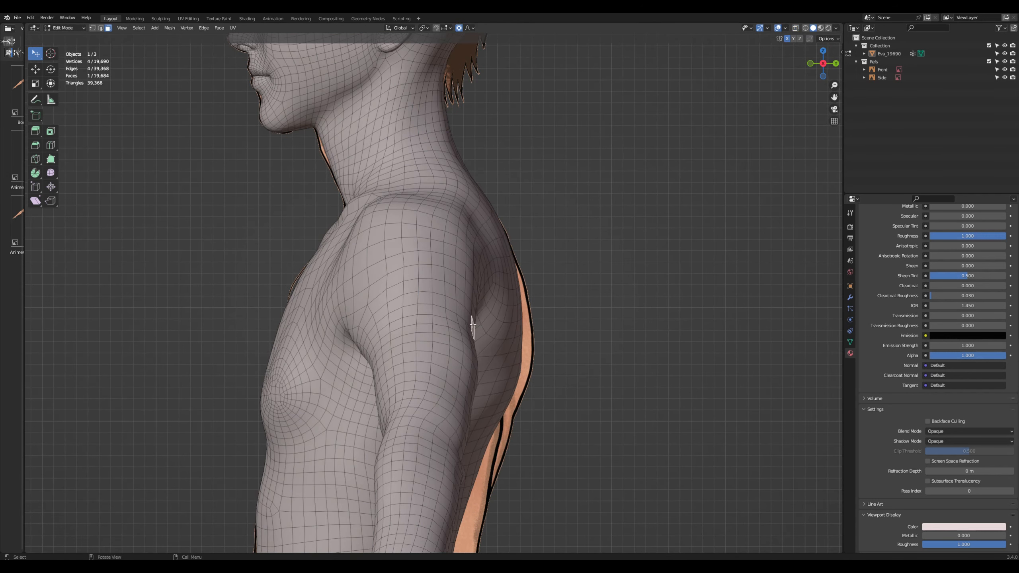
Turn X-ray on and move the rear edge of the upper arm and the upper back outward to the side reference
click(476, 321)
key(alt+z)
key(g)
click(515, 347)
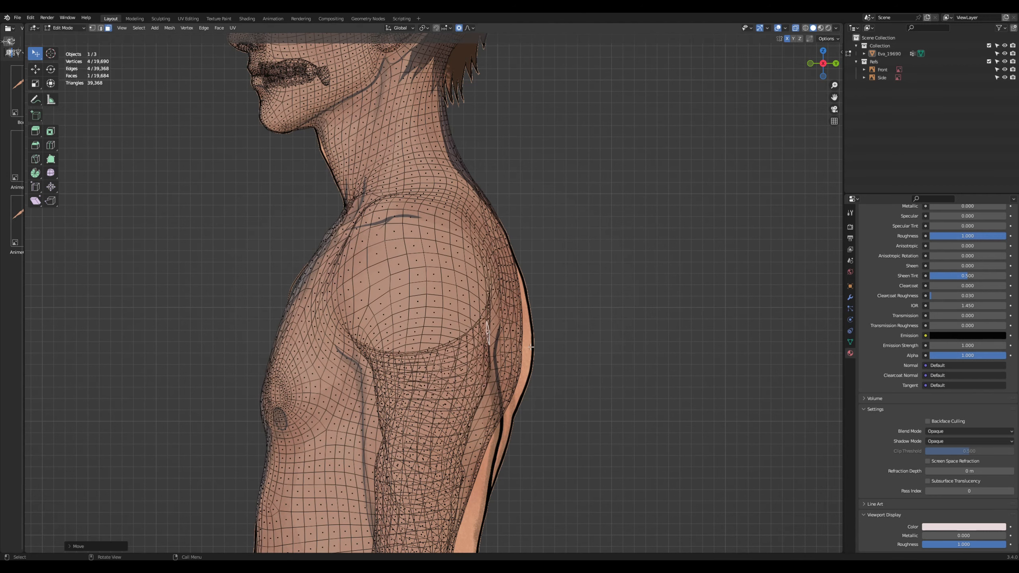
click(518, 339)
key(g)
click(529, 338)
Fit the lower back and the area below the shoulder blade to the side reference with proportional moves
scroll(582, 332, down, 1)
shift+middle_drag(582, 333, 595, 191)
click(460, 385)
key(g)
click(466, 382)
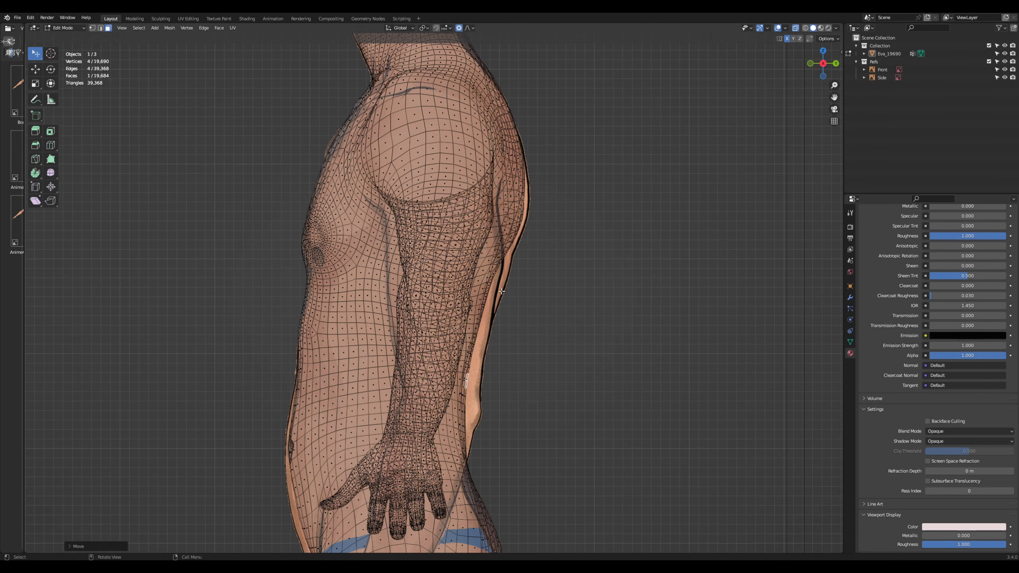
click(492, 280)
key(g)
click(499, 280)
Pull the upper buttock slightly inward to the reference outline, and turn X-ray off
scroll(576, 362, down, 1)
shift+middle_drag(576, 361, 587, 211)
scroll(583, 217, up, 2)
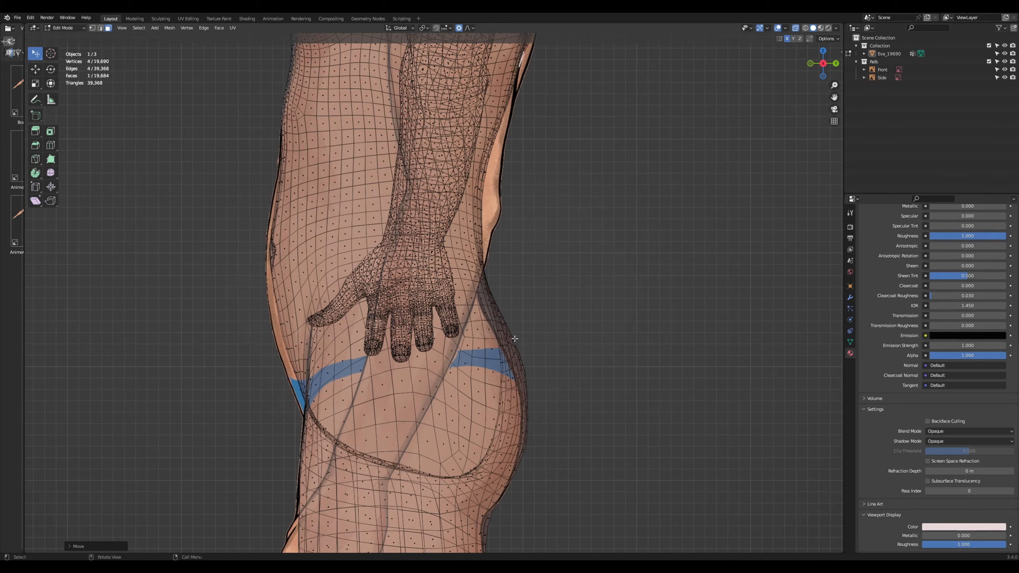
click(515, 345)
key(g)
click(510, 346)
scroll(535, 354, down, 2)
scroll(546, 301, down, 1)
mouse_move(535, 355)
shift+middle_down()
mouse_move(545, 300)
mouse_move(541, 357)
shift+middle_up()
scroll(545, 277, down, 2)
key(alt+z)
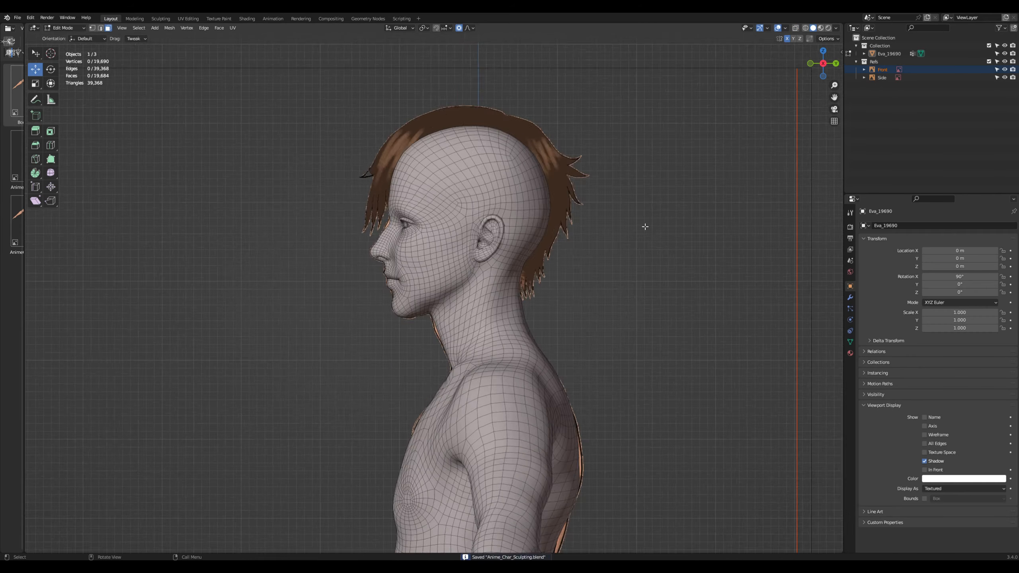
In front view with X-ray on, select the whole hand and move it outward with a proportional size of about 23.23 m
scroll(644, 225, down, 2)
key(KP_1)
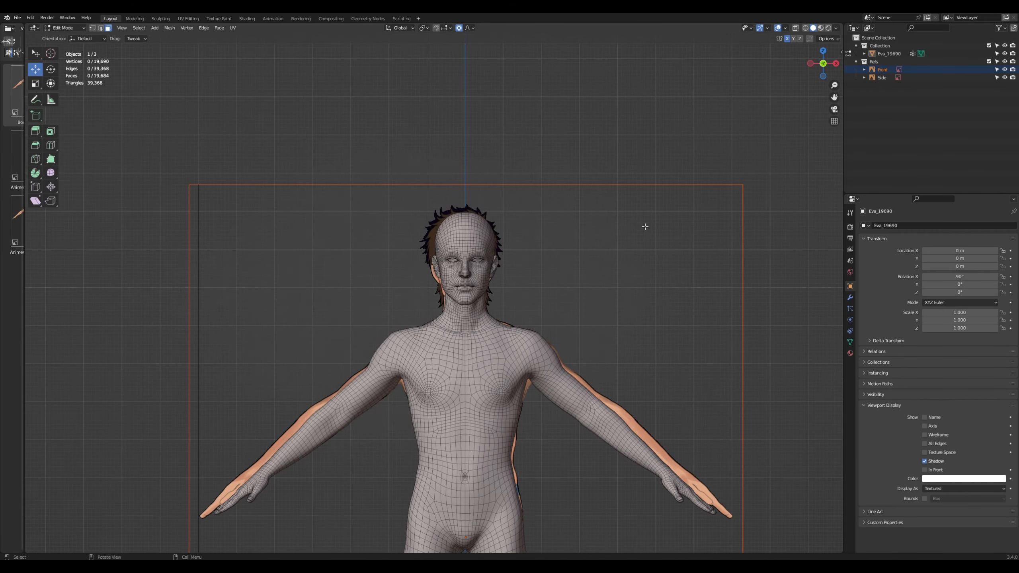
shift+middle_drag(653, 284, 634, 209)
key(alt+z)
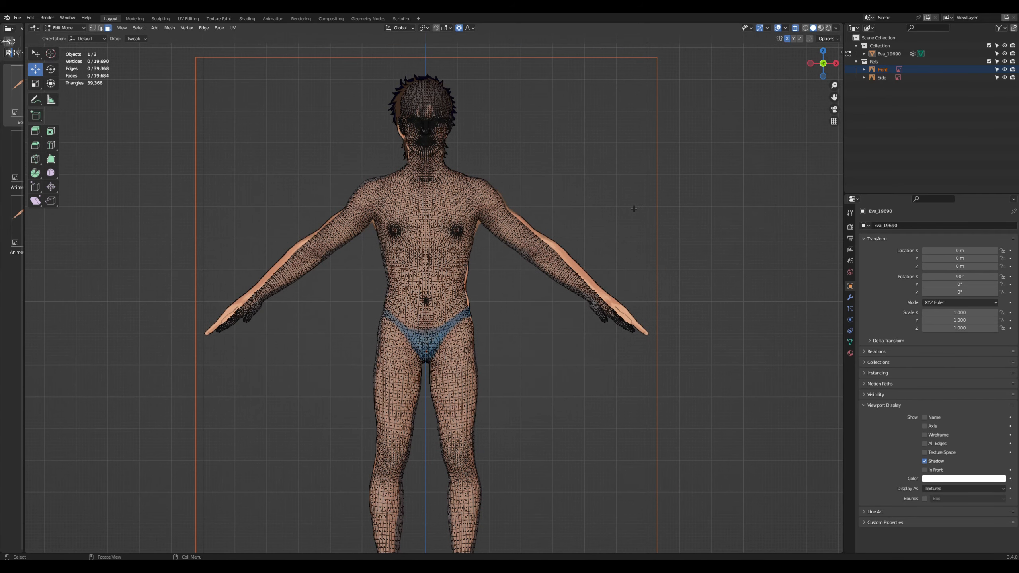
ctrl+right_drag(585, 339, 665, 318)
shift+middle_drag(715, 334, 654, 334)
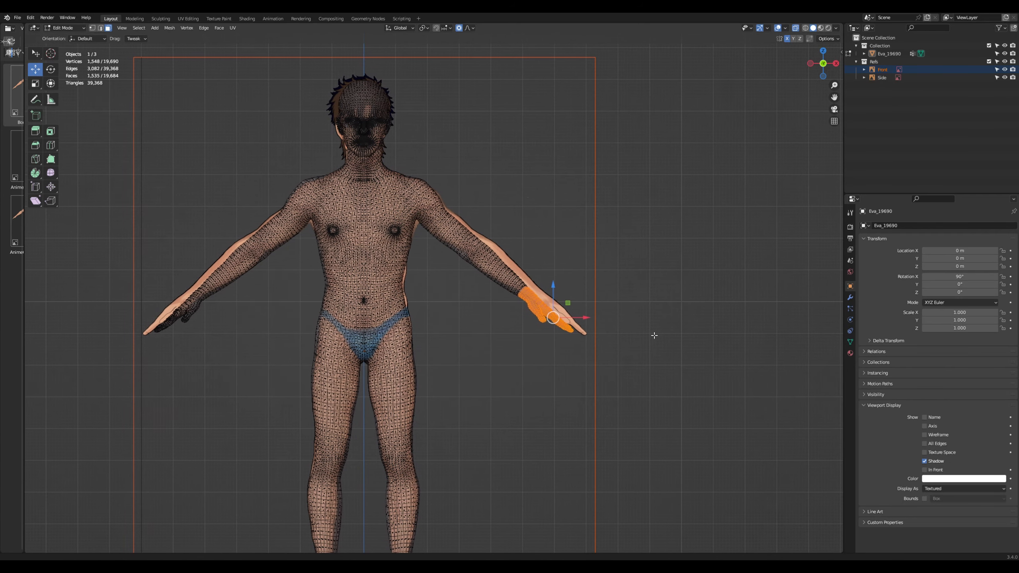
key(g)
scroll(659, 336, down, 2)
scroll(659, 336, down, 12)
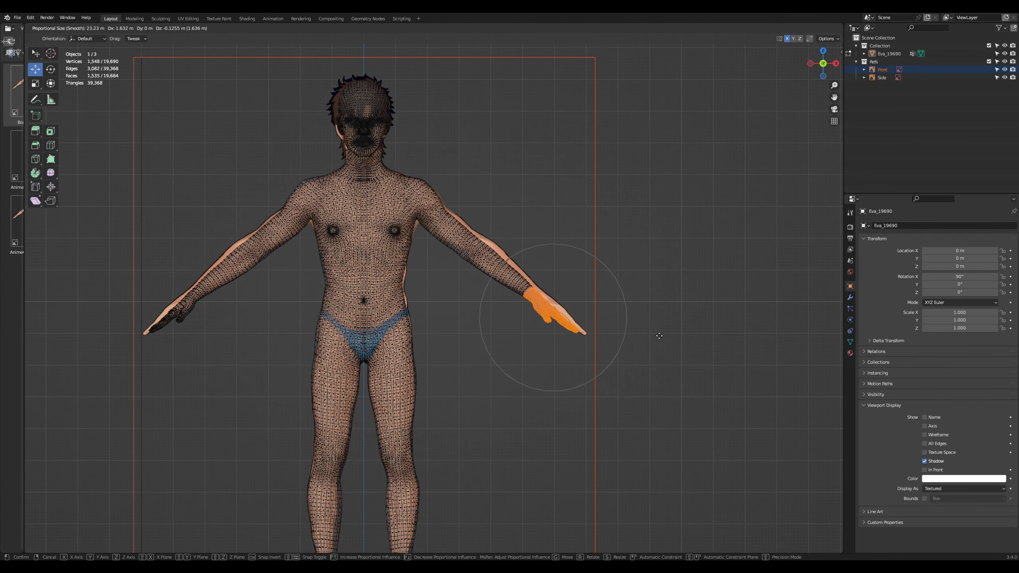
click(659, 336)
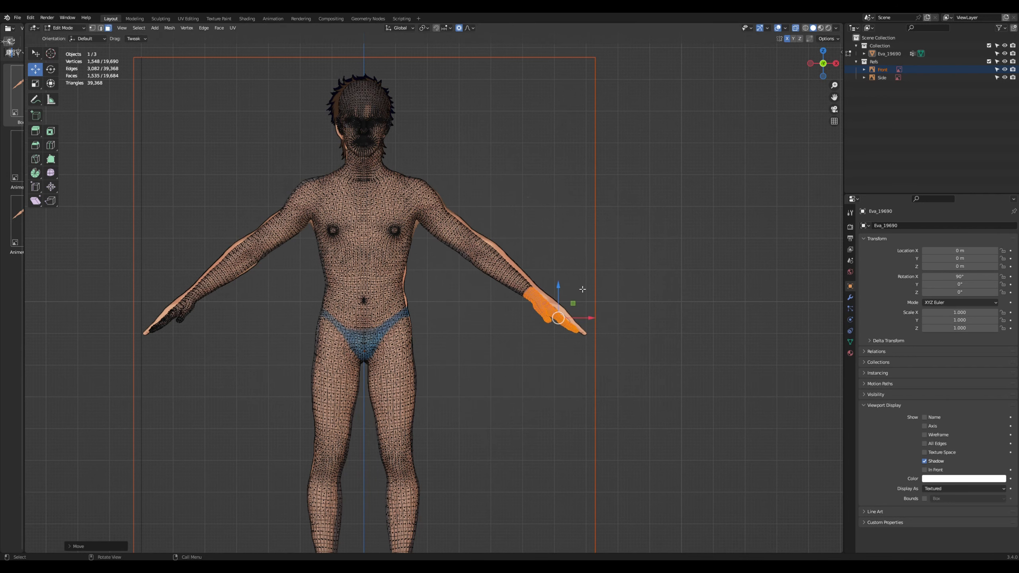
With X-ray off, move the face loop around the elbow outward and down, using a proportional size of about 25.55 m
key(alt+z)
scroll(519, 237, up, 2)
alt+click(495, 225)
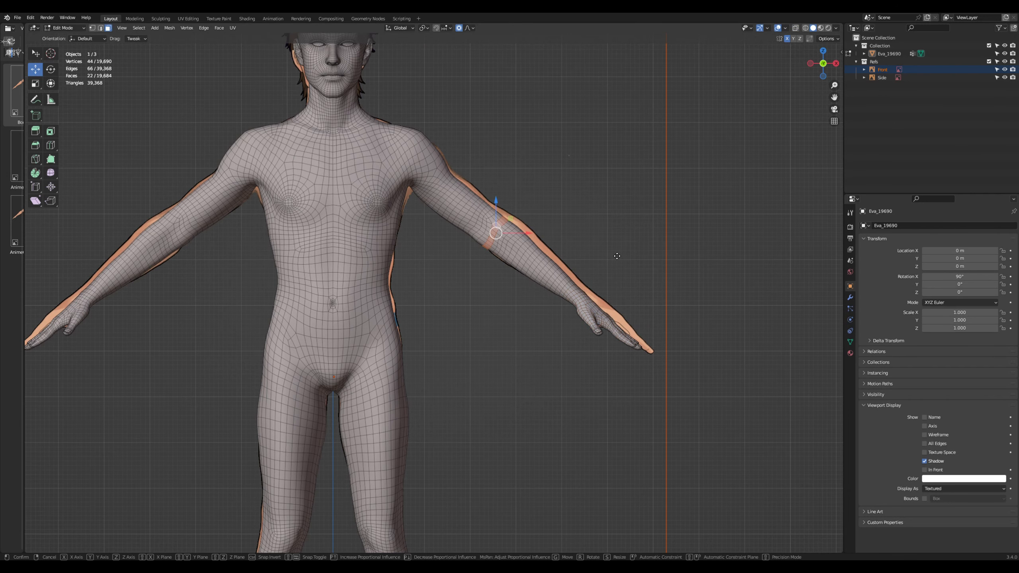
key(g)
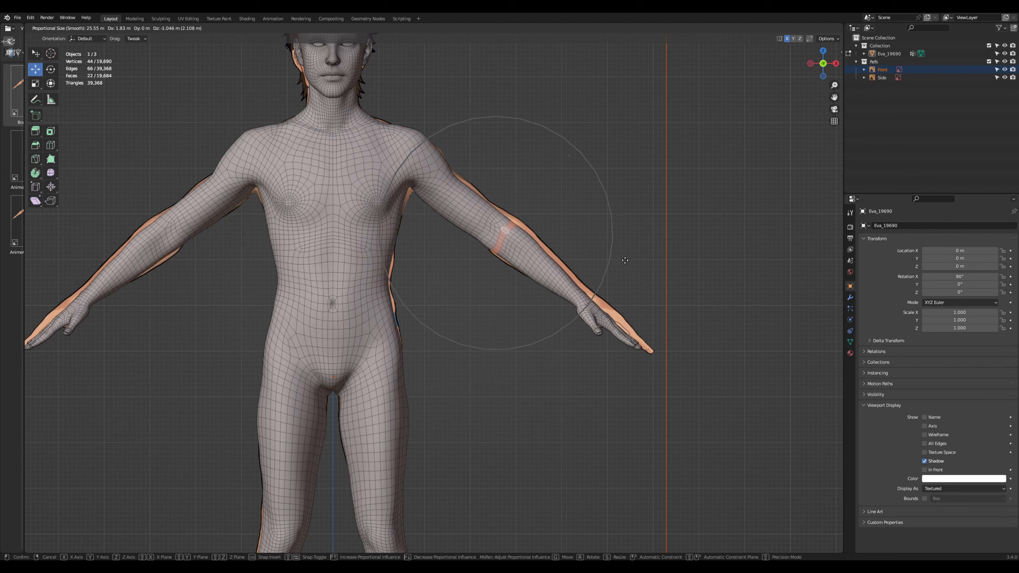
scroll(625, 260, down, 3)
scroll(625, 260, up, 1)
click(624, 259)
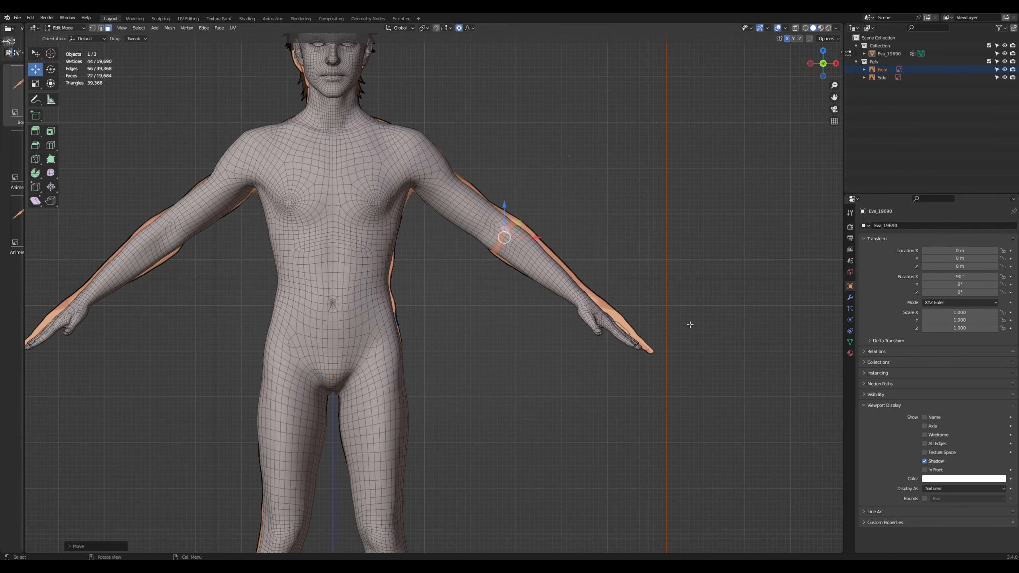
With X-ray on, move the whole hand onto the front reference with a proportional size of about 30.91 m, and clear the selection
key(alt+z)
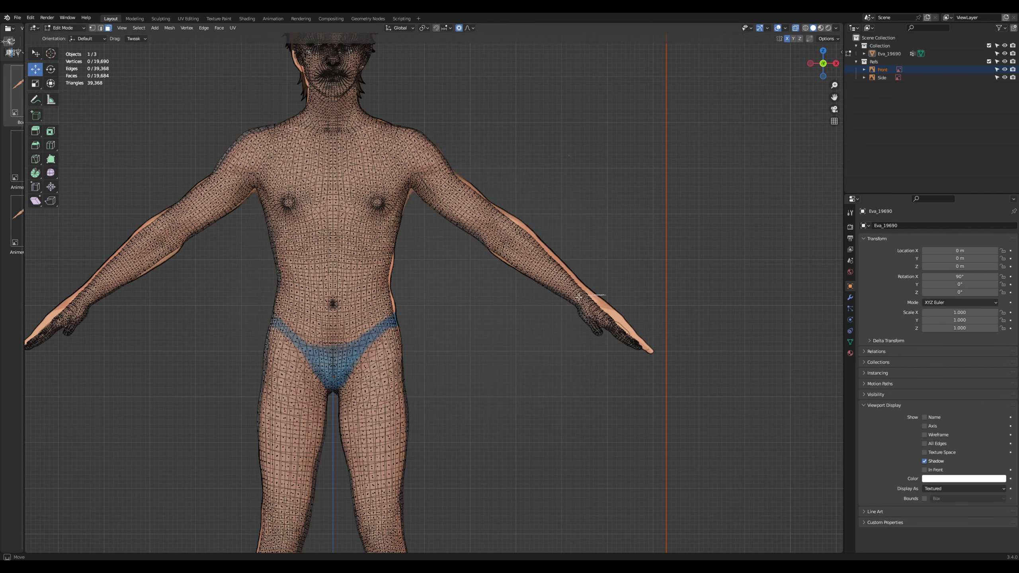
drag(579, 297, 689, 344)
key(g)
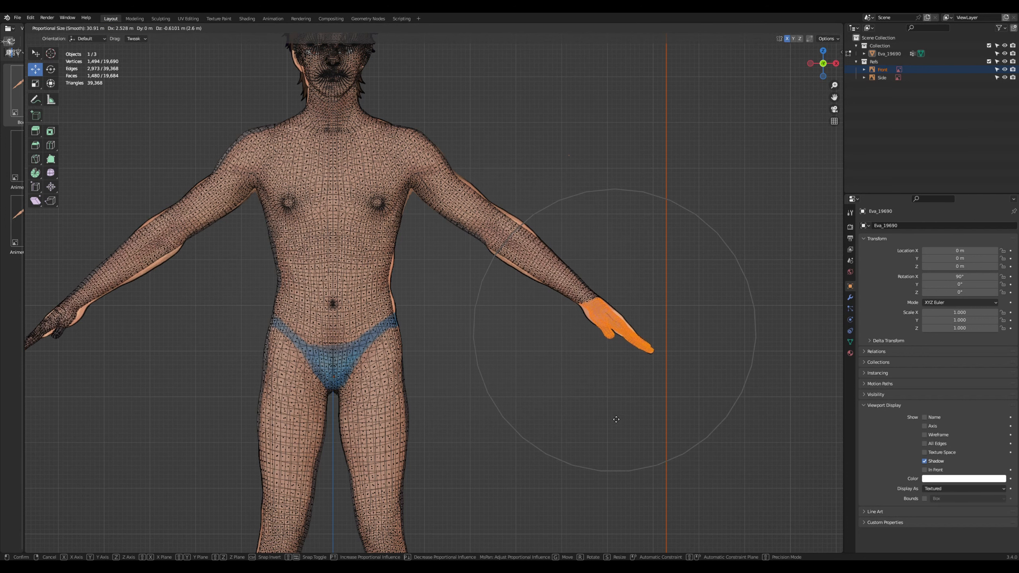
click(617, 420)
key(alt+a)
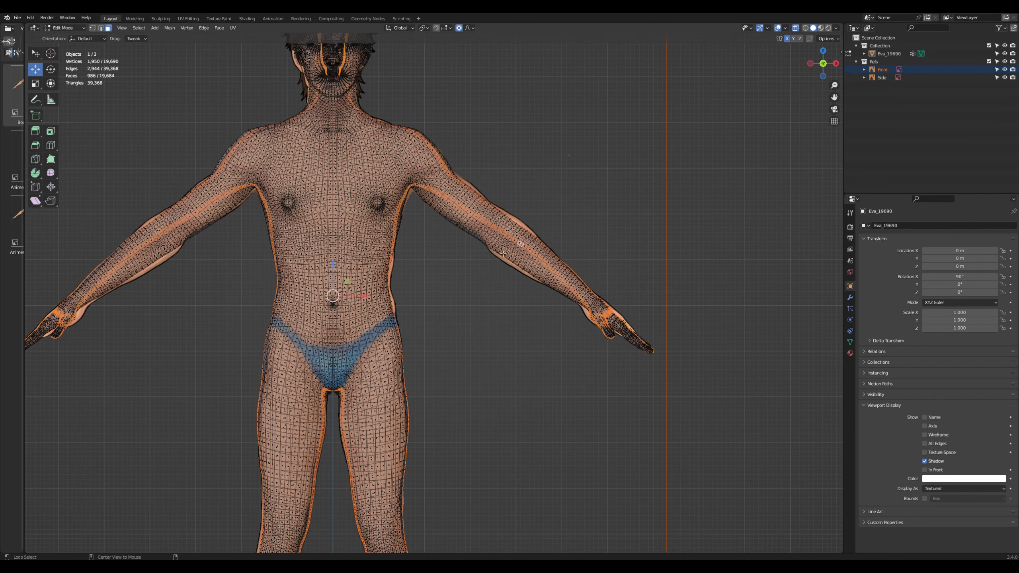
With X-ray off, scale the face loop just below the elbow and thicken it with Shrink/Fatten to match the reference
key(alt+z)
alt+click(517, 244)
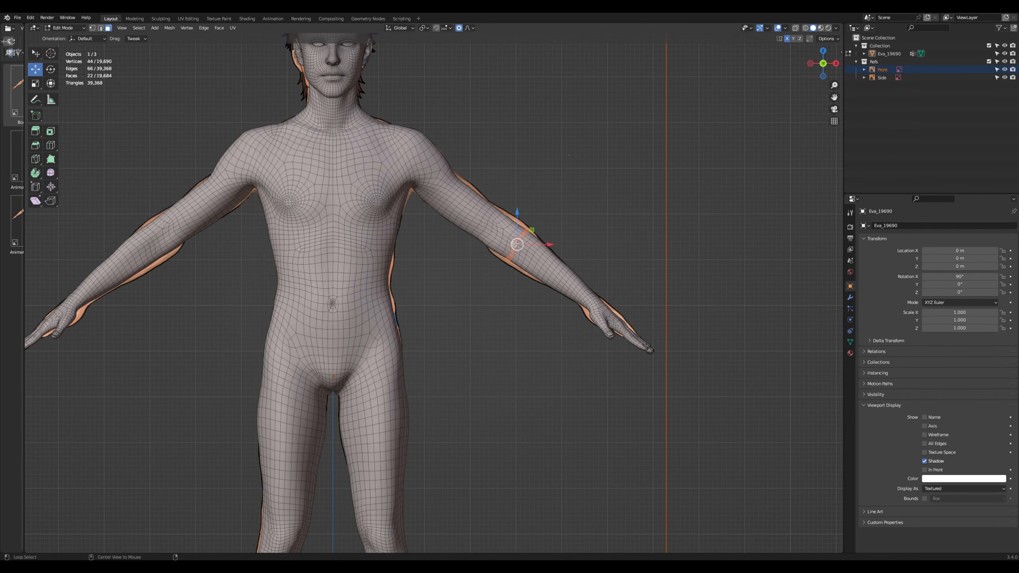
key(s)
scroll(579, 237, up, 5)
click(580, 237)
key(alt+s)
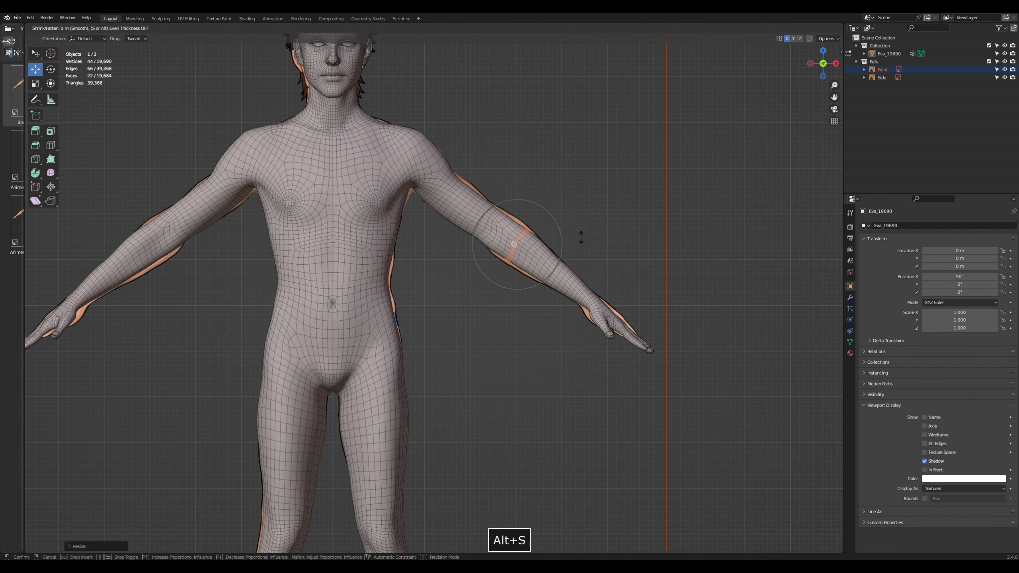
click(582, 236)
scroll(580, 236, up, 4)
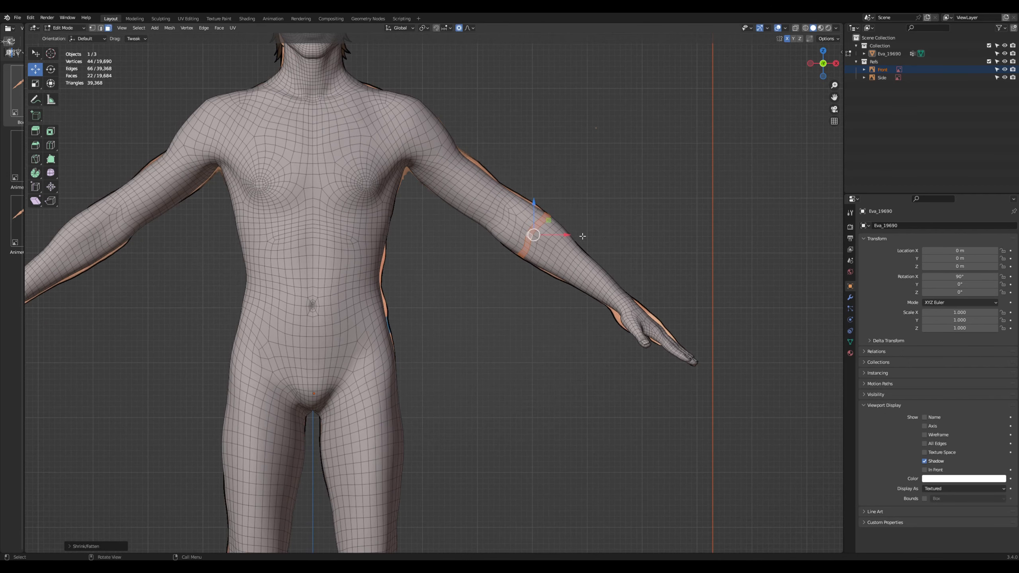
Adjust the top edge of the upper arm and the forearm contours to the front reference with proportional moves
click(539, 227)
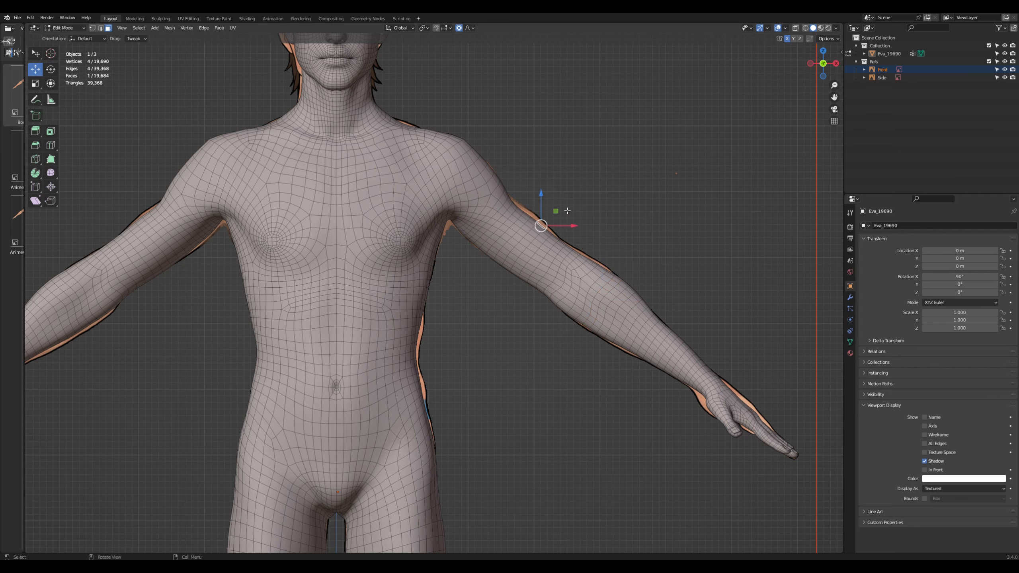
drag(555, 210, 557, 205)
drag(605, 273, 601, 267)
drag(621, 347, 623, 351)
scroll(623, 350, down, 1)
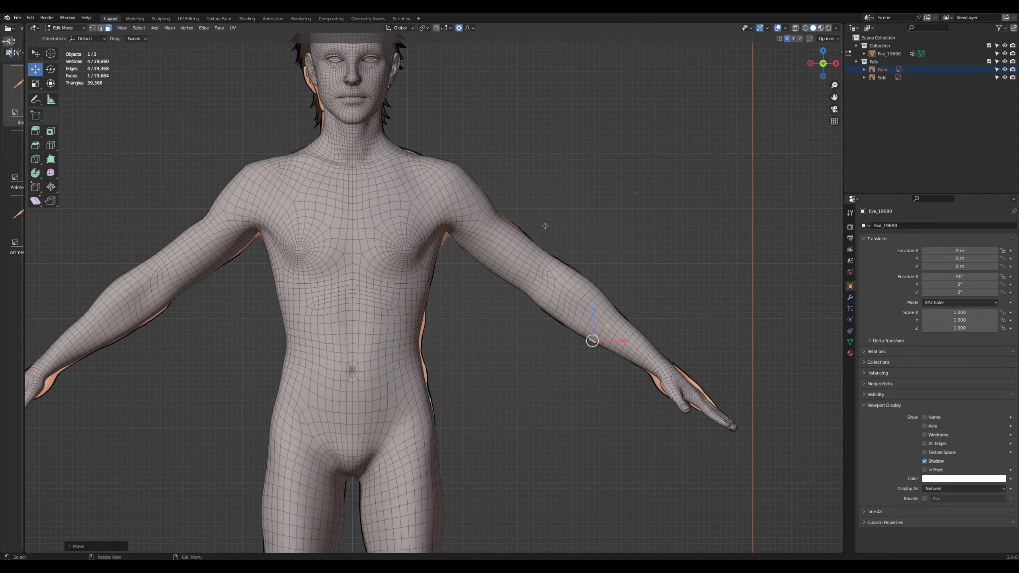
Move the top edge of the upper arm just below the shoulder outward to the reference, and clear the selection
click(517, 226)
drag(551, 227, 568, 227)
click(593, 225)
scroll(593, 226, down, 3)
scroll(592, 193, up, 1)
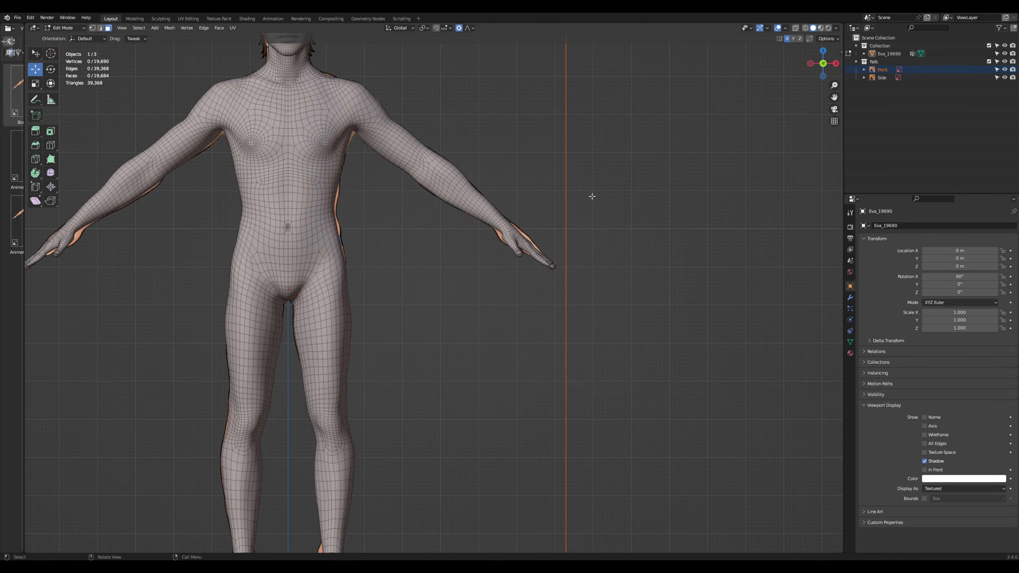
With X-ray on, select the whole hand, shift it slightly inward and up, and resize it to fit the front reference
key(alt+z)
scroll(591, 193, up, 3)
mouse_move(557, 164)
ctrl+right_down()
mouse_move(646, 245)
mouse_move(570, 173)
ctrl+right_up()
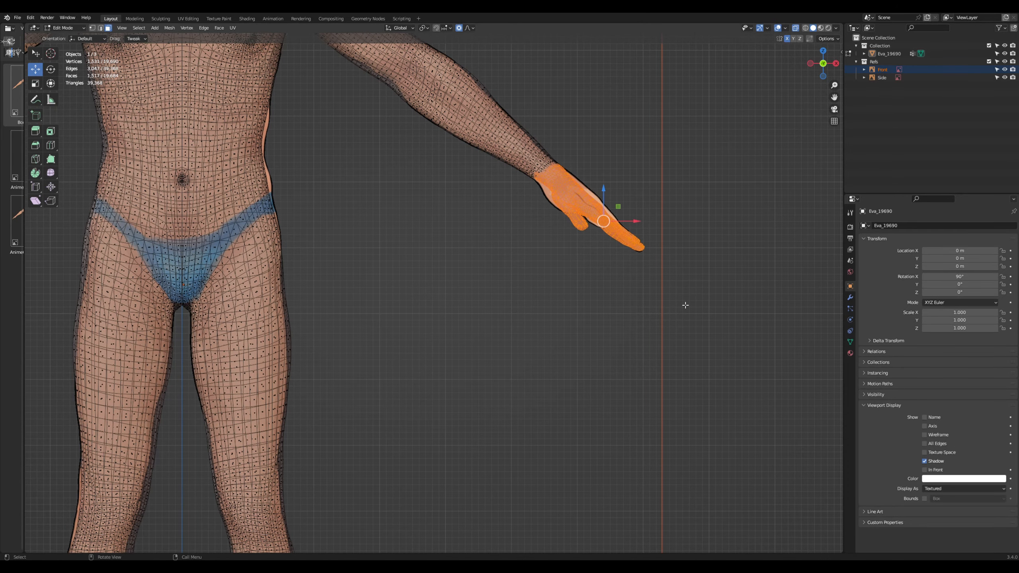
key(g)
click(682, 300)
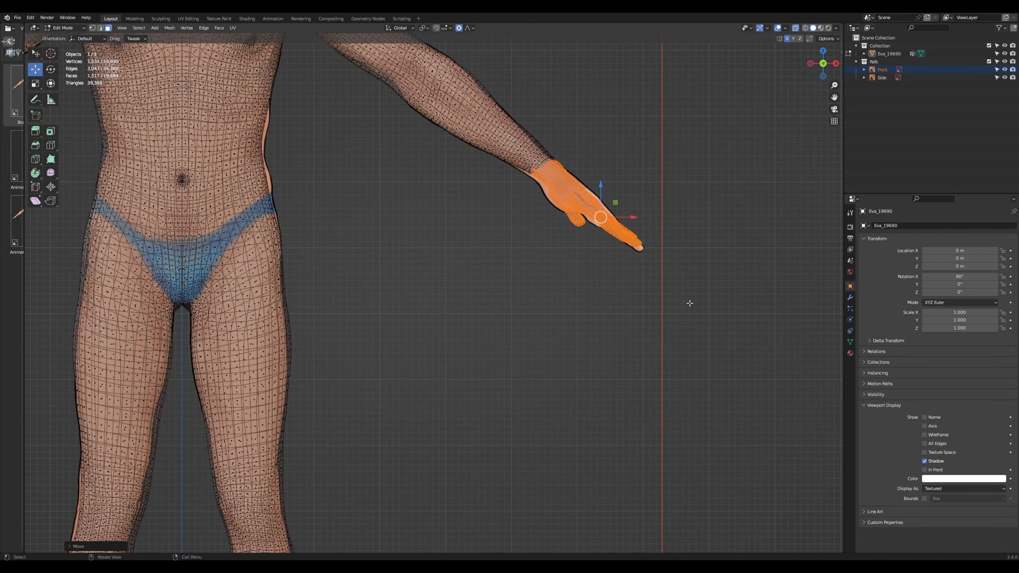
key(s)
click(693, 302)
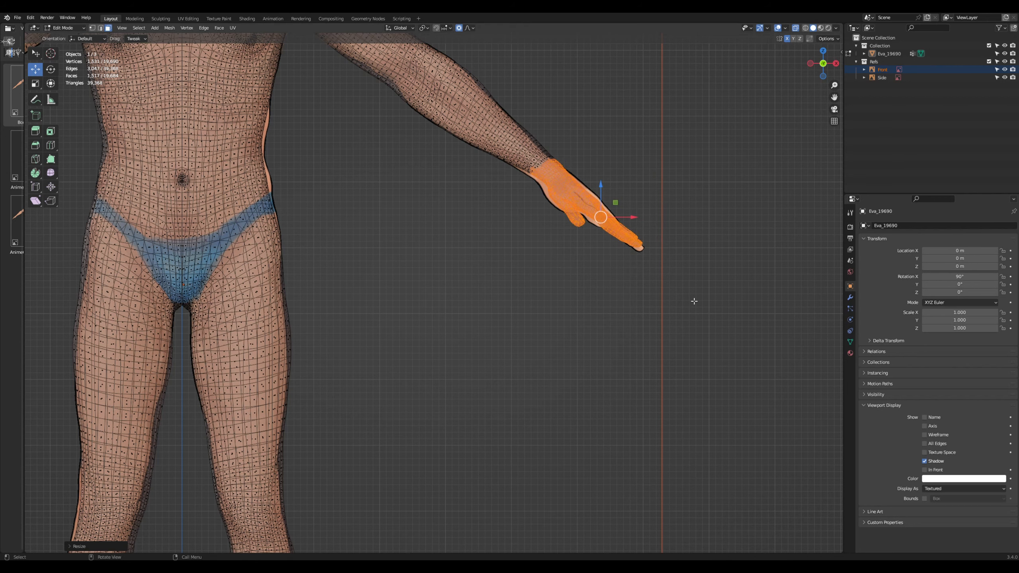
With X-ray off, move the front edge of the arm at the elbow backward along the Y axis, and clear the selection
key(alt+z)
shift+middle_drag(701, 334, 727, 423)
key(alt+a)
scroll(701, 360, down, 4)
alt+middle_drag(701, 360, 599, 304)
scroll(608, 392, up, 4)
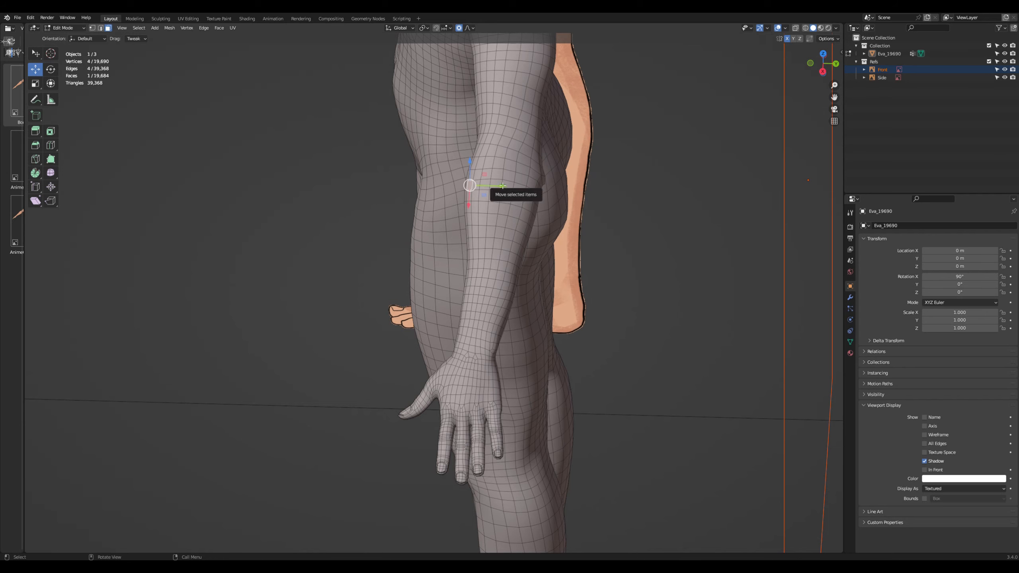
drag(503, 186, 537, 152)
click(634, 200)
scroll(633, 200, down, 5)
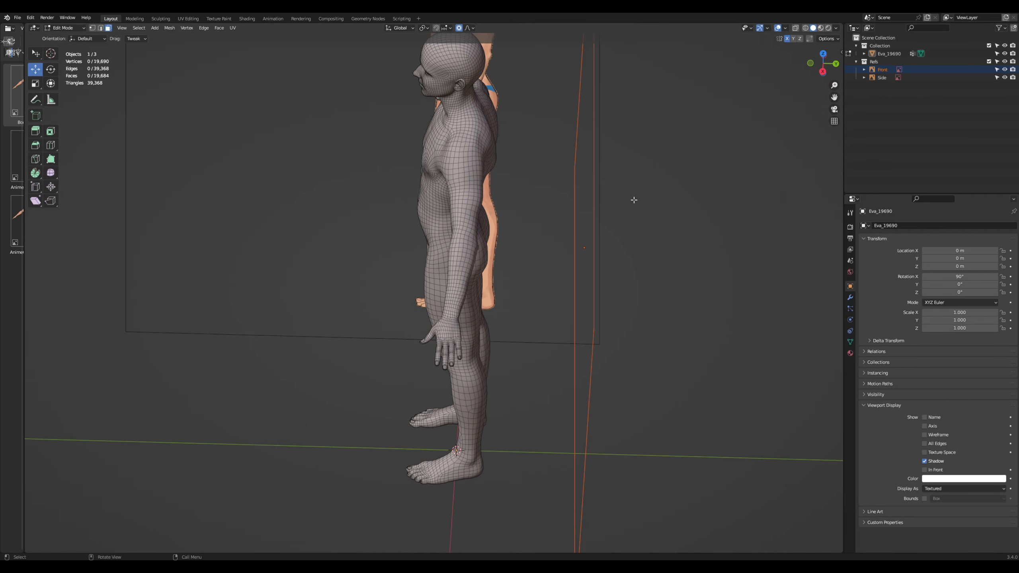
Save the file, return to the front view of the head, and switch the body mesh to Object Mode
key(KP_1)
shift+middle_drag(632, 198, 609, 387)
scroll(608, 247, up, 3)
key(ctrl+s)
scroll(609, 330, up, 3)
key(KP_3)
key(KP_1)
key(Tab)
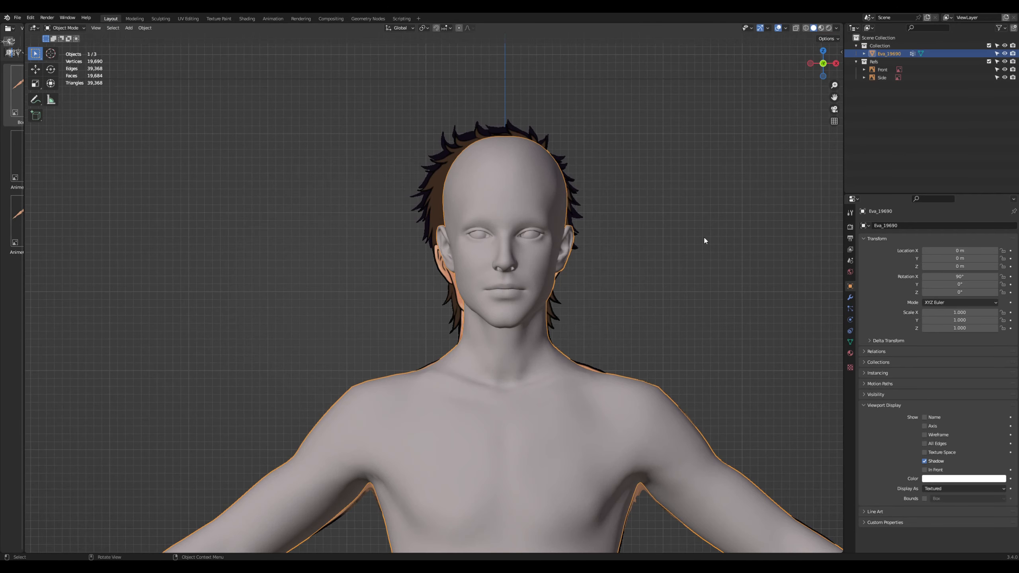
Move the front reference image beside the head at about X -21.17 m and Z 86.414 m, level with the mesh's face
click(432, 178)
key(g)
key(x)
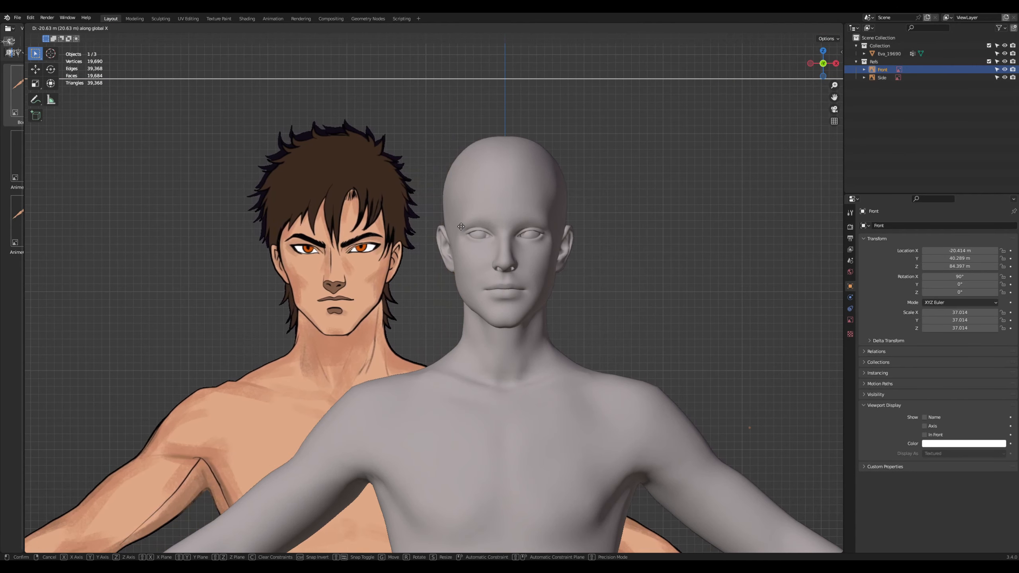
click(461, 227)
key(g)
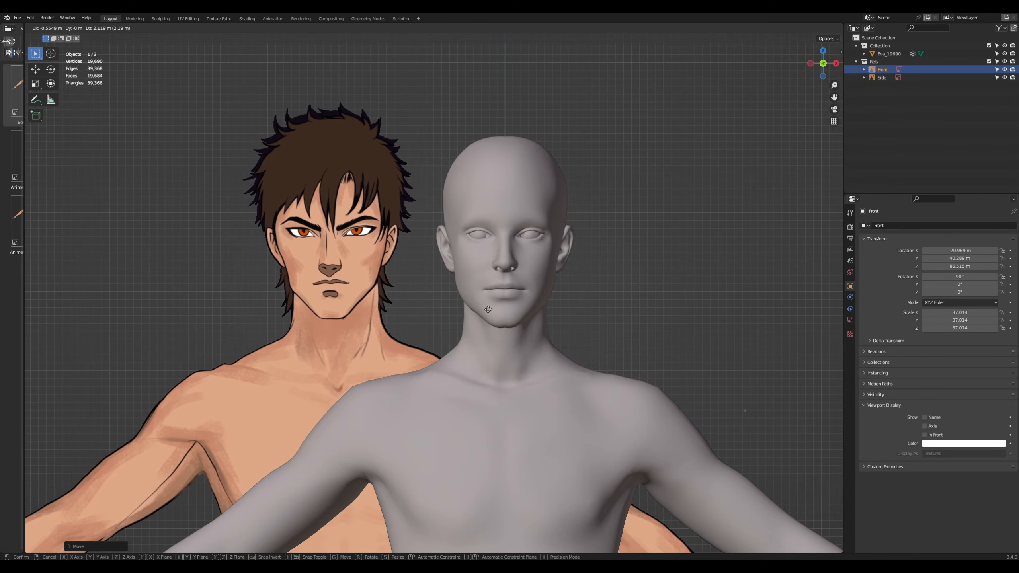
click(487, 311)
scroll(672, 275, up, 2)
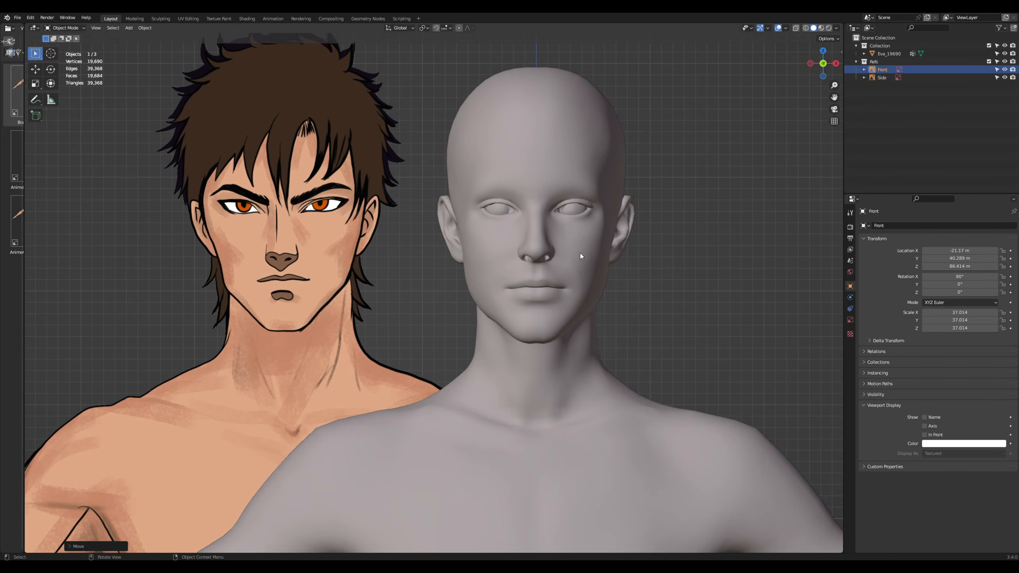
Make the front reference image unselectable, and put the body mesh into Edit Mode
click(998, 70)
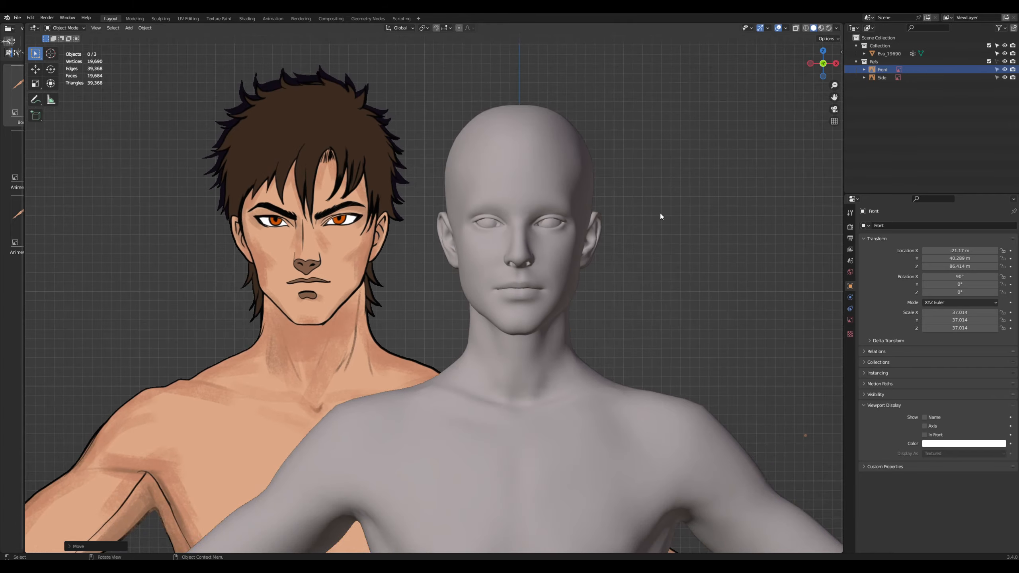
click(631, 268)
key(Tab)
key(KP_3)
key(alt+b)
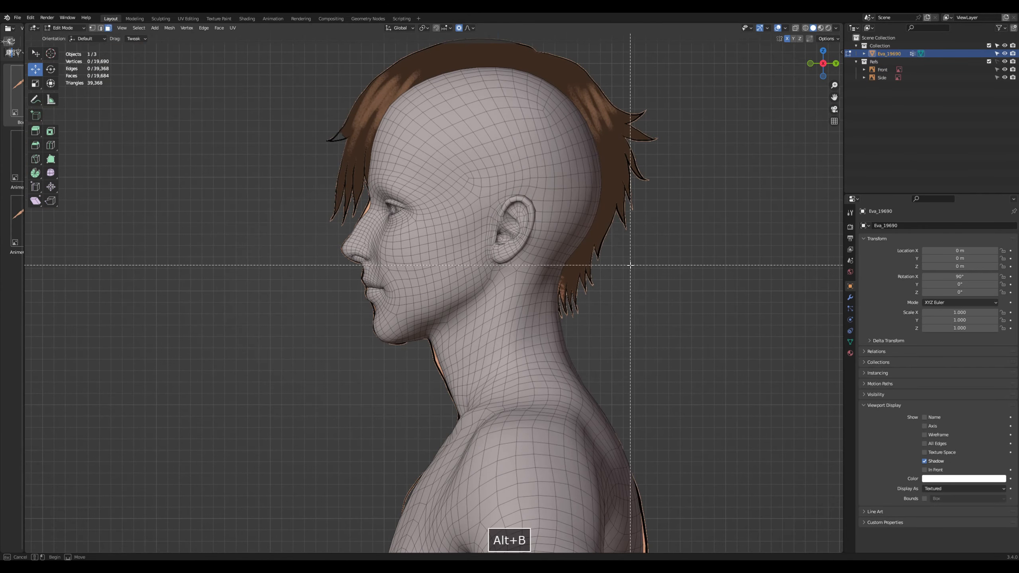
drag(304, 69, 519, 367)
key(KP_1)
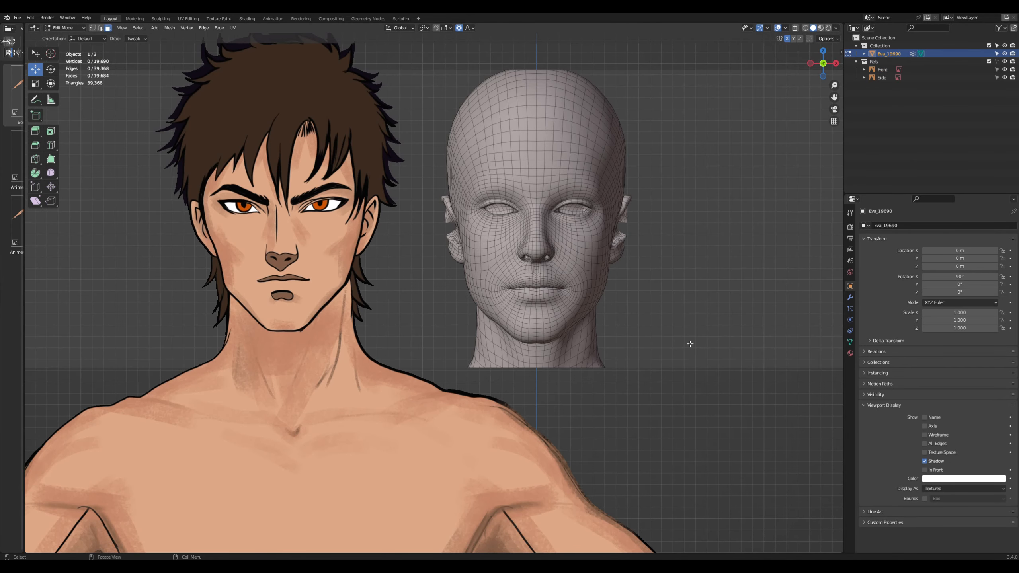
key(alt+b)
Clip the view in side view to the face, ear and front of the neck, and turn X-ray on in front view
key(KP_3)
key(alt+b)
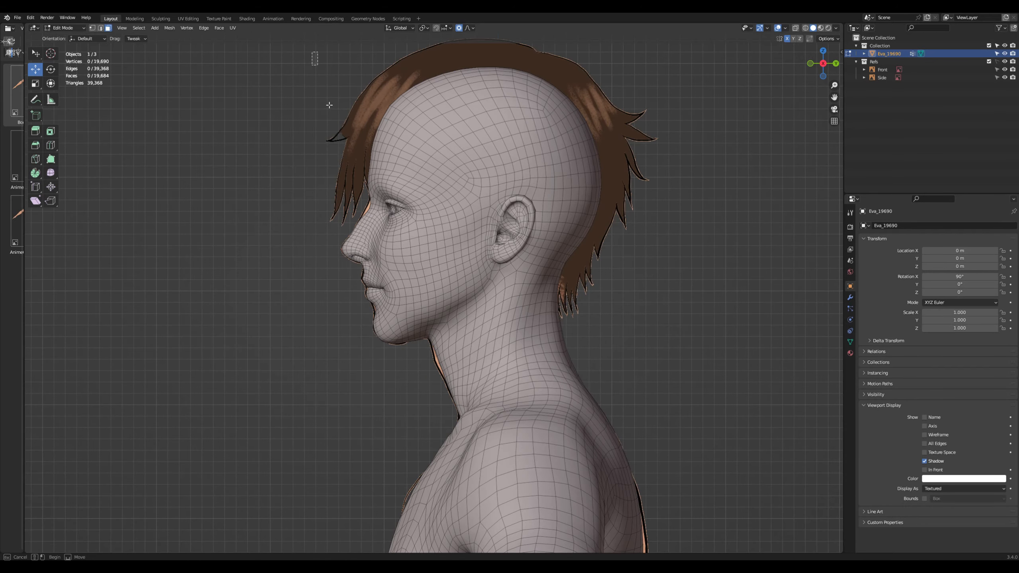
drag(312, 51, 541, 392)
key(KP_1)
key(alt+z)
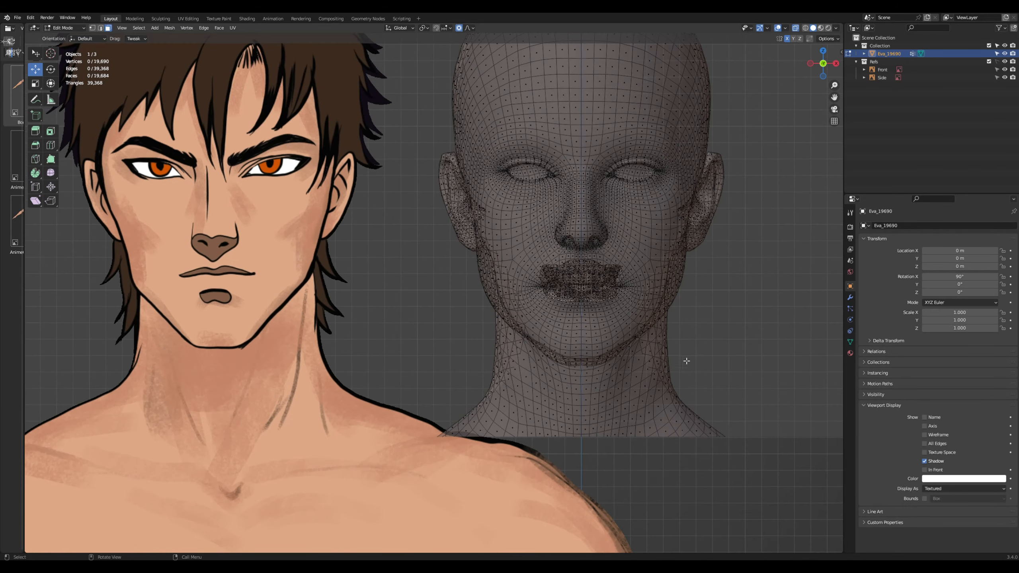
Turn X-ray off for the head and reposition the face at the outer corner of the eye with proportional editing
shift+middle_drag(683, 400, 690, 389)
key(alt+z)
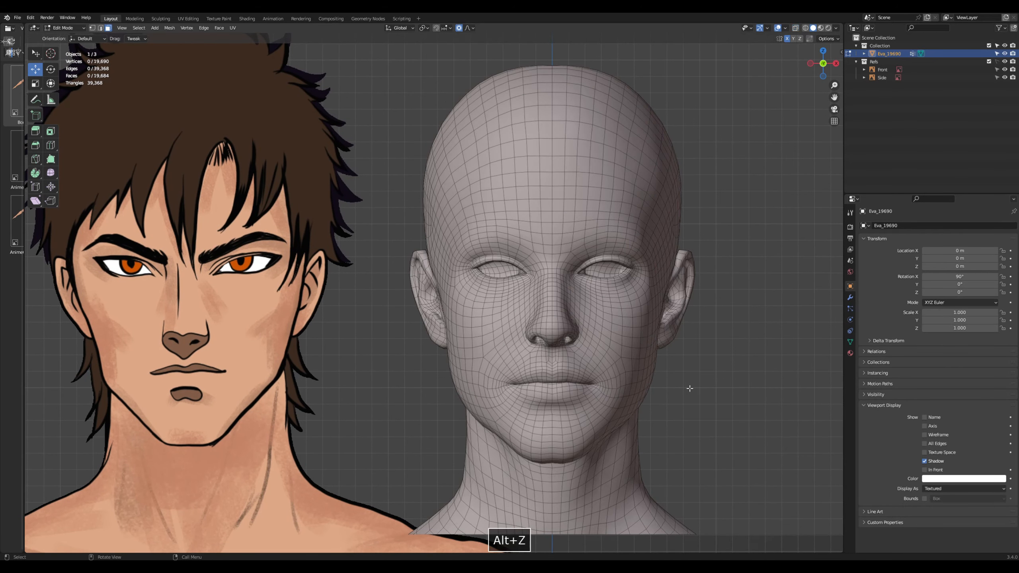
scroll(659, 299, up, 1)
drag(708, 261, 711, 259)
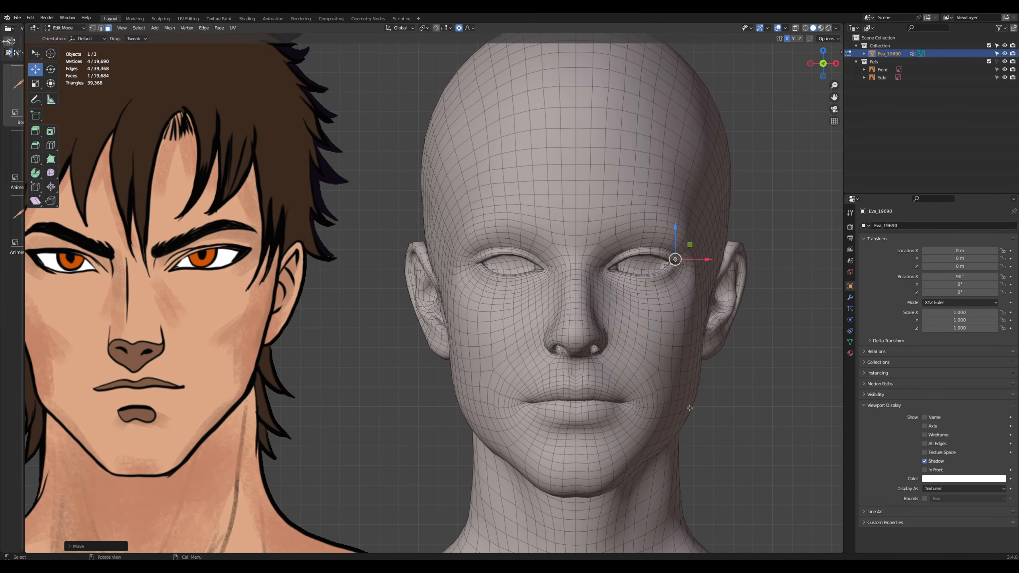
Pull the side of the lower jaw outward and up with proportional editing, and clear the selection
click(670, 440)
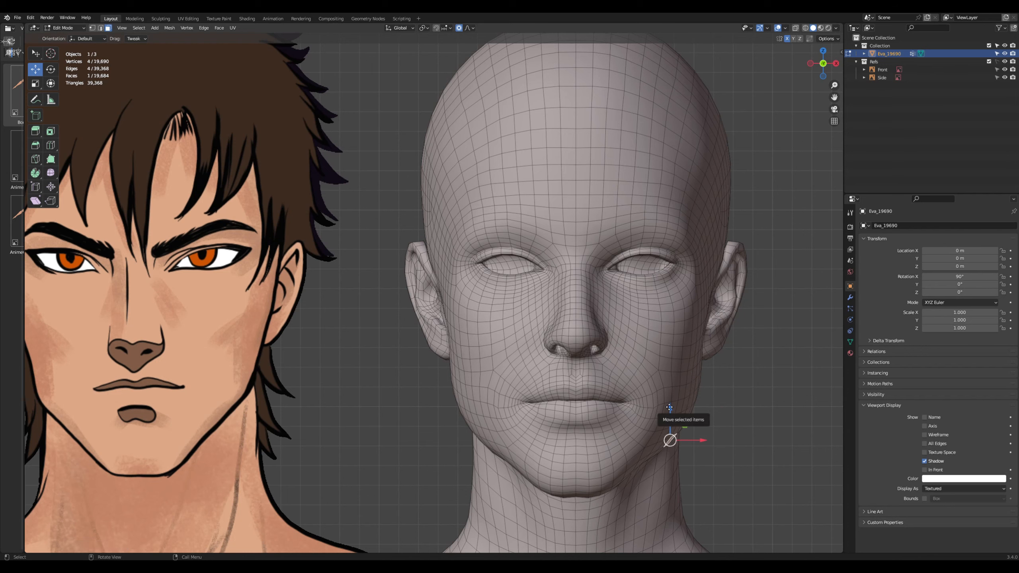
drag(669, 408, 692, 409)
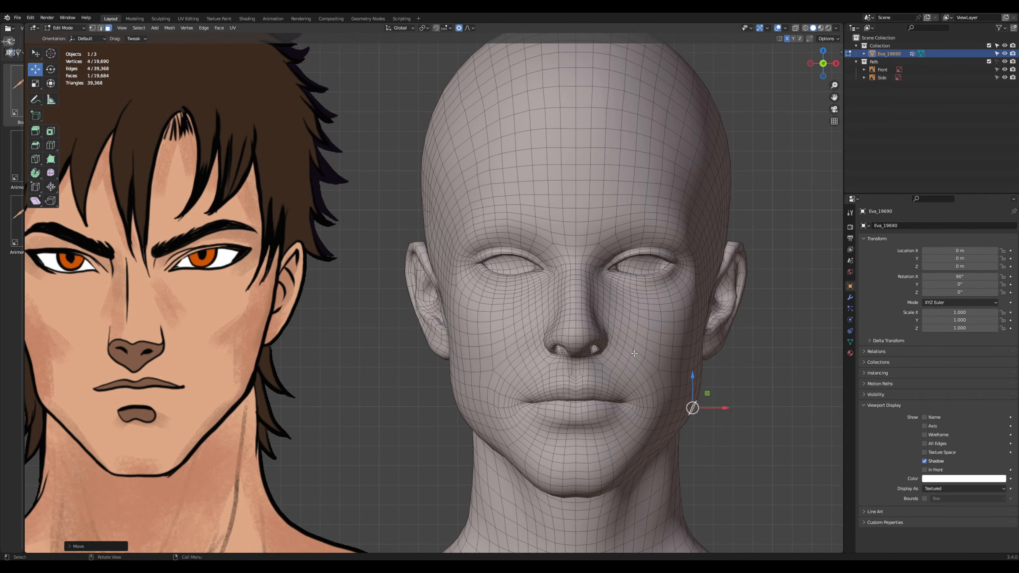
key(alt+a)
Lower the edge above the inner eye corner slightly and adjust the lower eyelid with proportional editing
scroll(614, 347, up, 5)
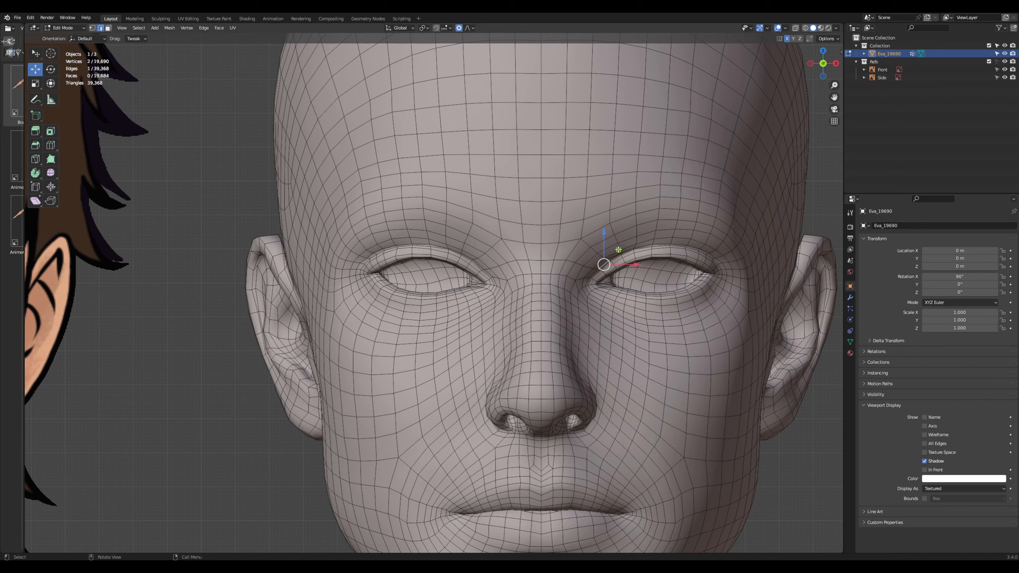
scroll(618, 250, up, 10)
mouse_move(619, 249)
mouse_down()
mouse_move(549, 269)
mouse_move(632, 289)
mouse_move(629, 263)
mouse_move(615, 263)
mouse_up()
key(3)
scroll(629, 262, down, 3)
click(614, 296)
scroll(605, 330, down, 2)
Nudge the upper lid, inner eye corner and the brow area above the eye vertically to match the reference's eyes
shift+middle_drag(606, 329, 670, 324)
scroll(670, 323, up, 1)
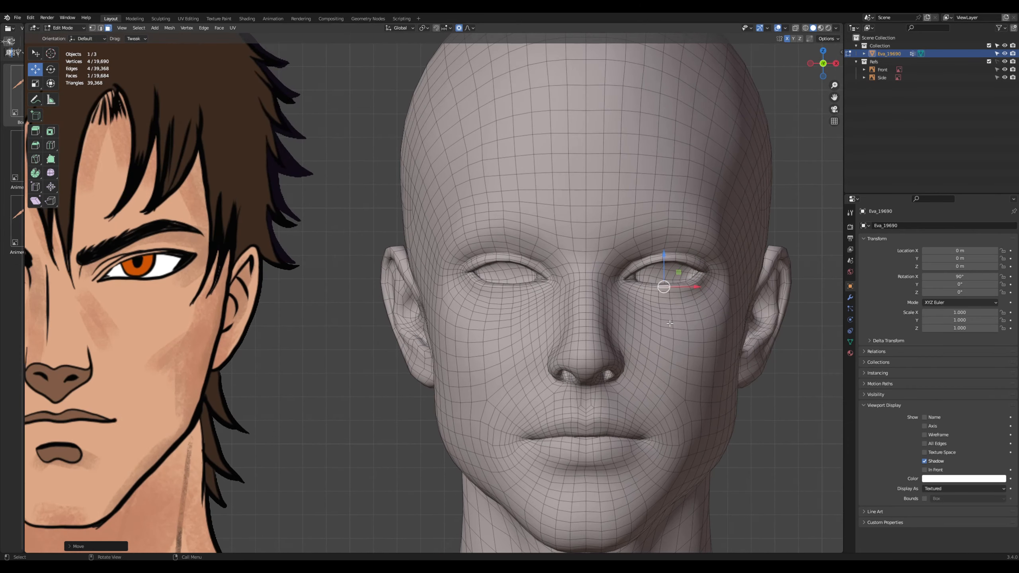
click(690, 262)
drag(705, 250, 705, 247)
click(623, 283)
drag(623, 251, 623, 253)
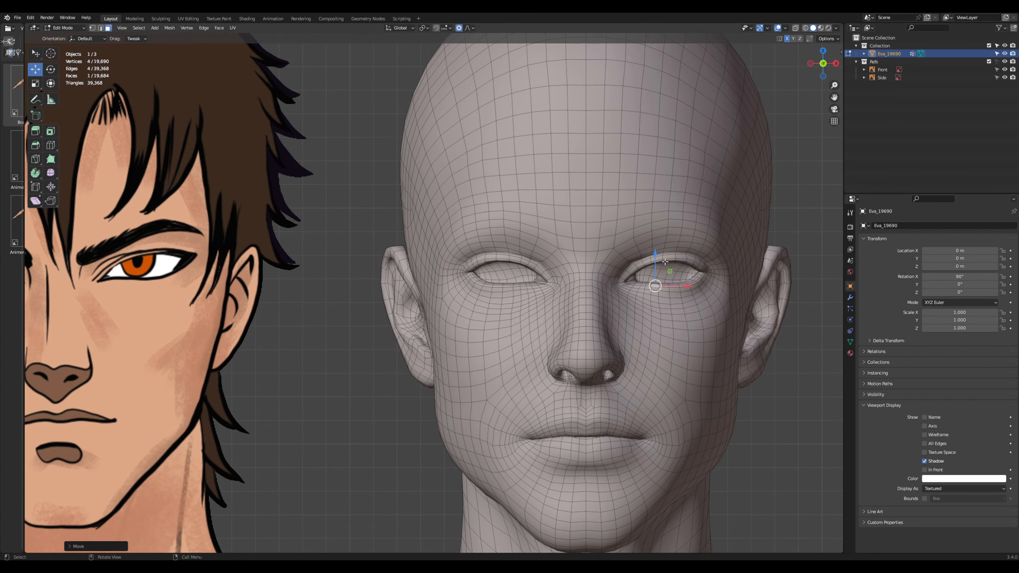
click(670, 249)
drag(670, 219, 671, 219)
Shift the corner of the mouth inward and slightly down with proportional editing
click(656, 433)
drag(657, 397, 638, 405)
click(639, 436)
Adjust the width of the nostril and the sides of the nose bridge with proportional editing
drag(654, 357, 653, 358)
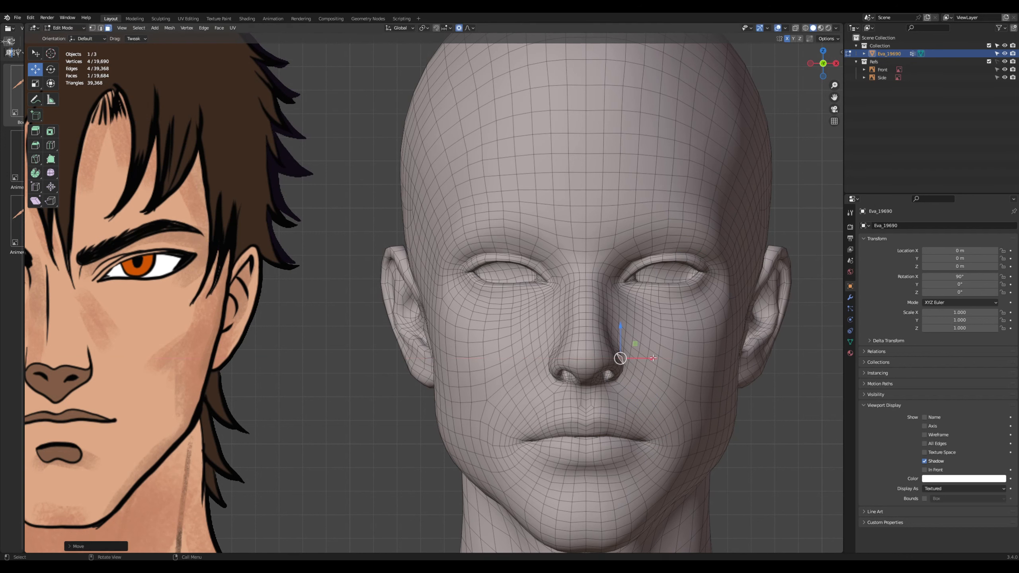
click(605, 287)
drag(638, 288, 639, 289)
click(609, 326)
drag(641, 327, 640, 356)
click(609, 356)
Reshape the brow ridge and the outer brow above the eye, and clear the selection
click(658, 224)
drag(660, 194, 697, 196)
click(643, 232)
scroll(643, 202, down, 2)
click(672, 226)
key(2)
click(698, 221)
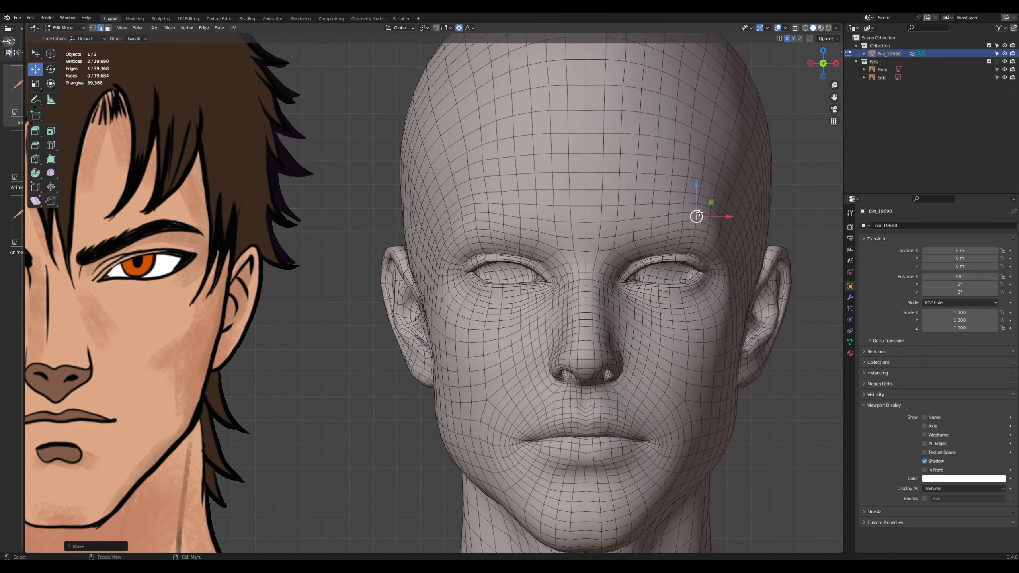
key(alt+a)
Move an edge on the middle of the ear inward and up with a changed proportional editing size
scroll(680, 229, down, 1)
shift+middle_drag(680, 229, 700, 224)
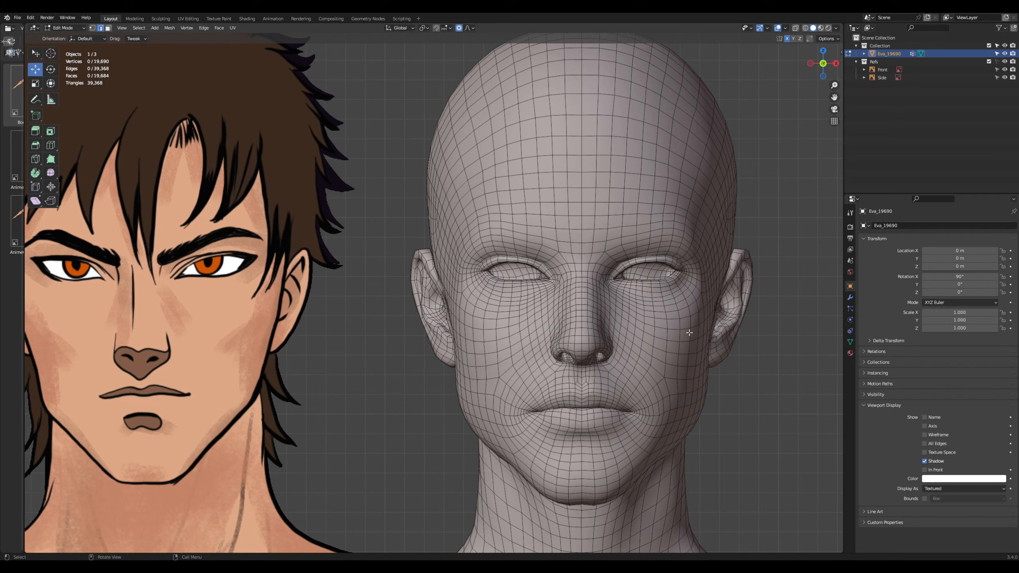
drag(747, 314, 730, 305)
scroll(751, 313, down, 8)
click(713, 320)
Narrow the side of the jaw below the ear by moving faces at the cheek and the jaw corner
click(705, 393)
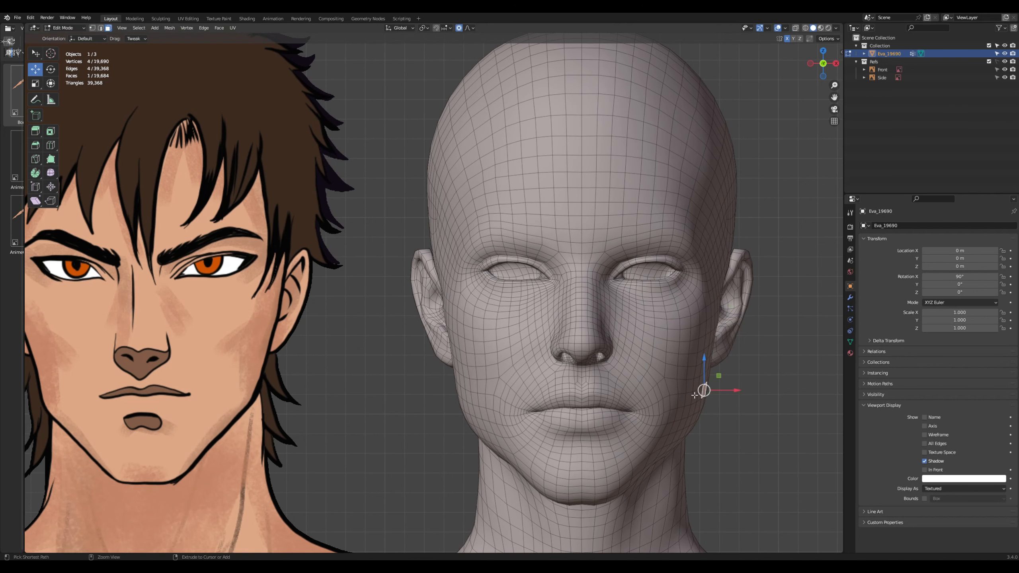
ctrl+click(695, 396)
drag(736, 394, 732, 394)
scroll(732, 394, up, 5)
drag(699, 423, 700, 415)
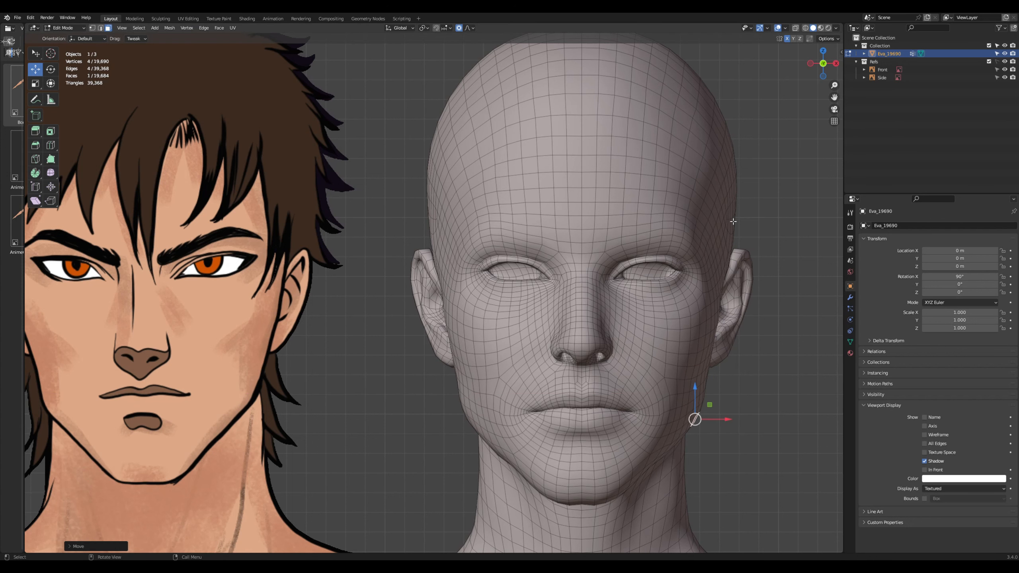
Adjust the fullness of the temple by applying Shrink/Fatten to a strip of faces beside the forehead
click(727, 217)
ctrl+click(718, 244)
key(alt+s)
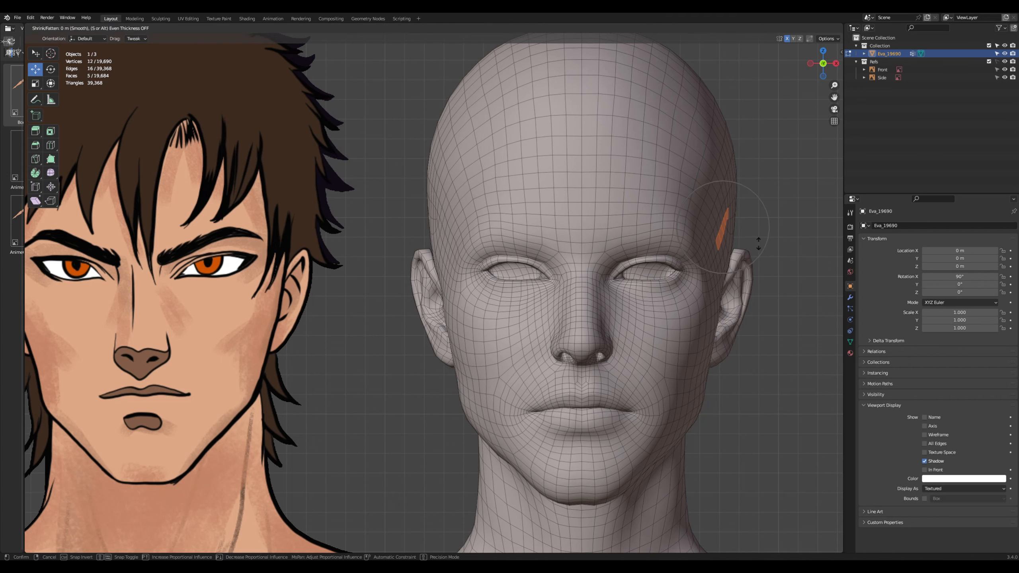
click(759, 244)
Reshape the area beside the eye by moving a temple face and applying Shrink/Fatten to the faces in front of the ear
click(696, 239)
drag(730, 240, 744, 273)
click(710, 286)
ctrl+click(706, 261)
click(760, 299)
Move a strip of faces on the rear cheek below the ear slightly inward, and clear the selection
click(711, 343)
ctrl+click(692, 360)
drag(735, 353, 733, 352)
key(alt+a)
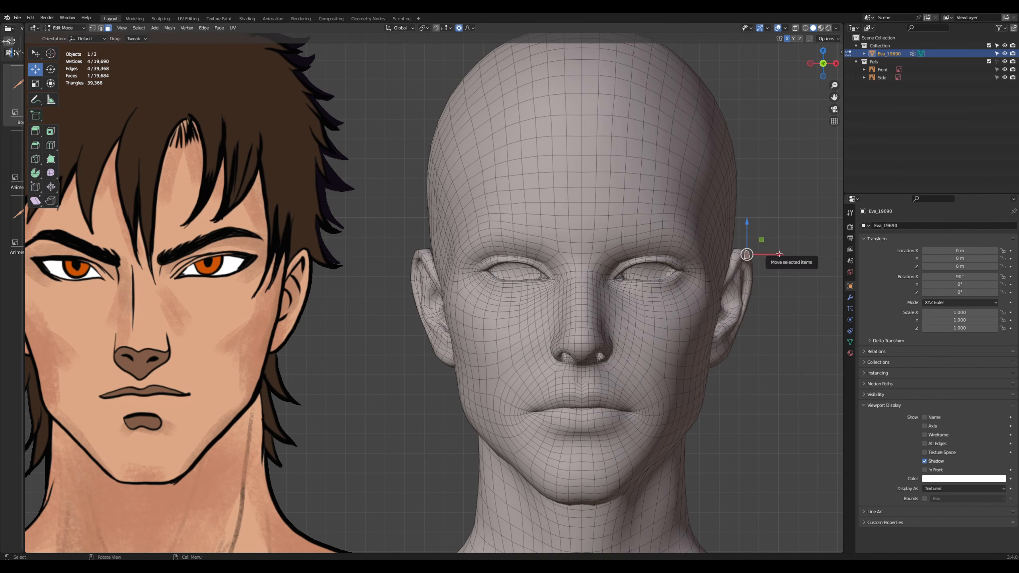
Pull the top of the ear outward and move the side of the skull above it slightly inward
drag(779, 254, 785, 253)
key(alt+a)
scroll(755, 296, down, 1)
scroll(763, 271, up, 1)
shift+middle_drag(756, 295, 759, 351)
scroll(763, 273, down, 1)
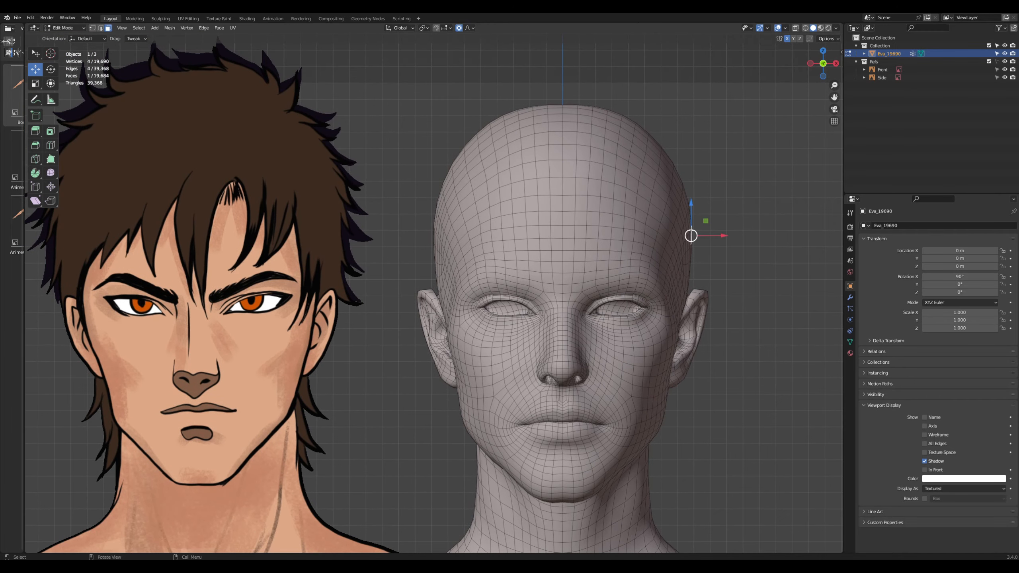
ctrl+click(681, 256)
drag(719, 244, 716, 244)
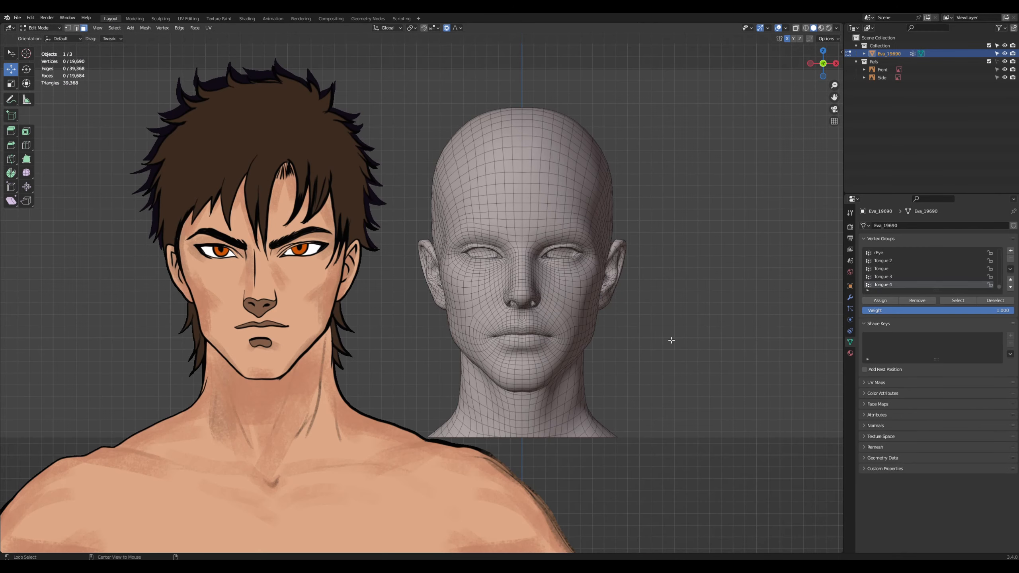
Clear the view clipping on the body and bring the chest into view
key(alt+b)
scroll(671, 340, down, 2)
shift+middle_drag(672, 418, 589, 190)
scroll(509, 385, up, 1)
Scale the strip of faces under the breast along Z and move it with proportional editing to reshape the chest's lower edge
ctrl+click(424, 347)
key(w)
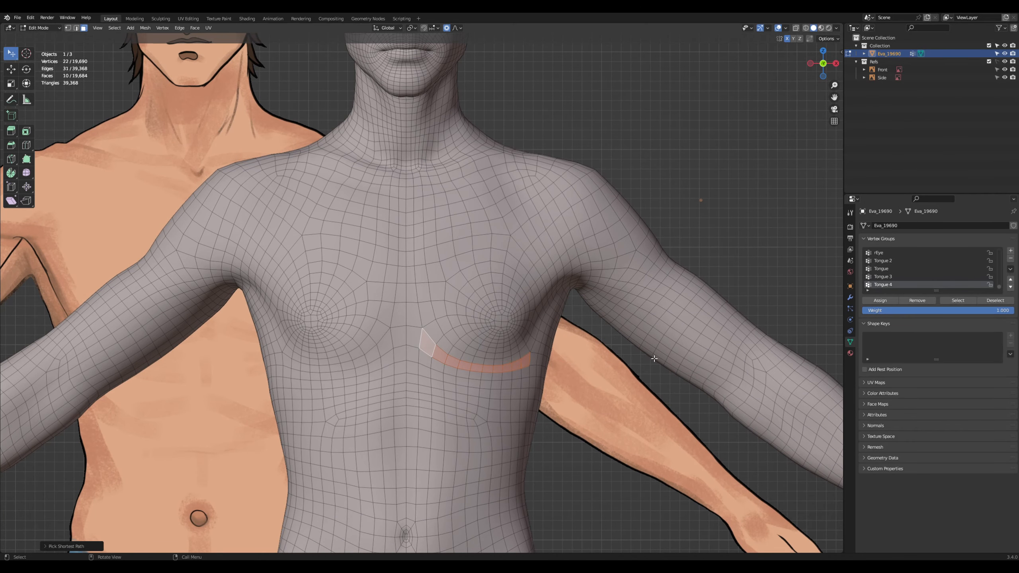
key(s)
key(z)
click(622, 356)
key(g)
click(621, 352)
Reshape the side of the ribcage below the armpit with Shrink/Fatten and by moving a face outward
mouse_move(621, 352)
middle_down()
mouse_move(581, 348)
mouse_move(616, 345)
middle_up()
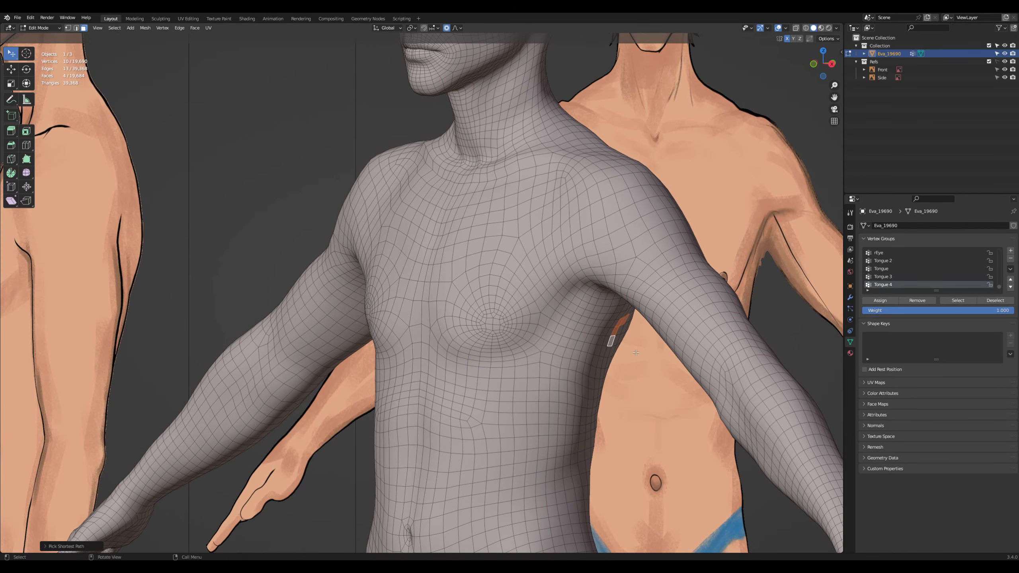
key(alt+s)
scroll(653, 355, down, 3)
click(652, 356)
drag(594, 371, 599, 372)
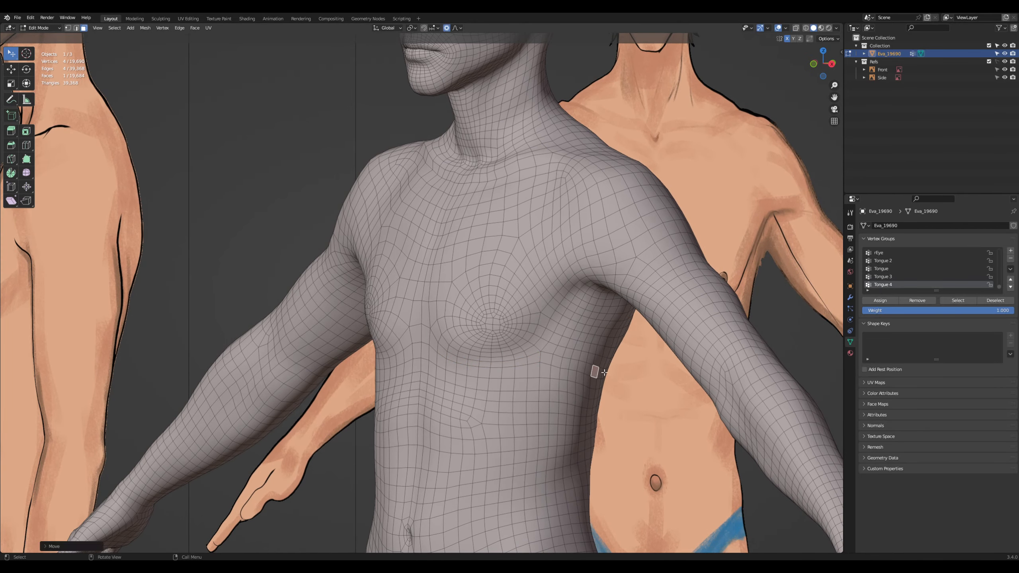
key(g)
click(610, 373)
Smooth the vertices of the face strip along the side of the back below the armpit
middle_drag(611, 374, 573, 338)
middle_drag(399, 338, 406, 266)
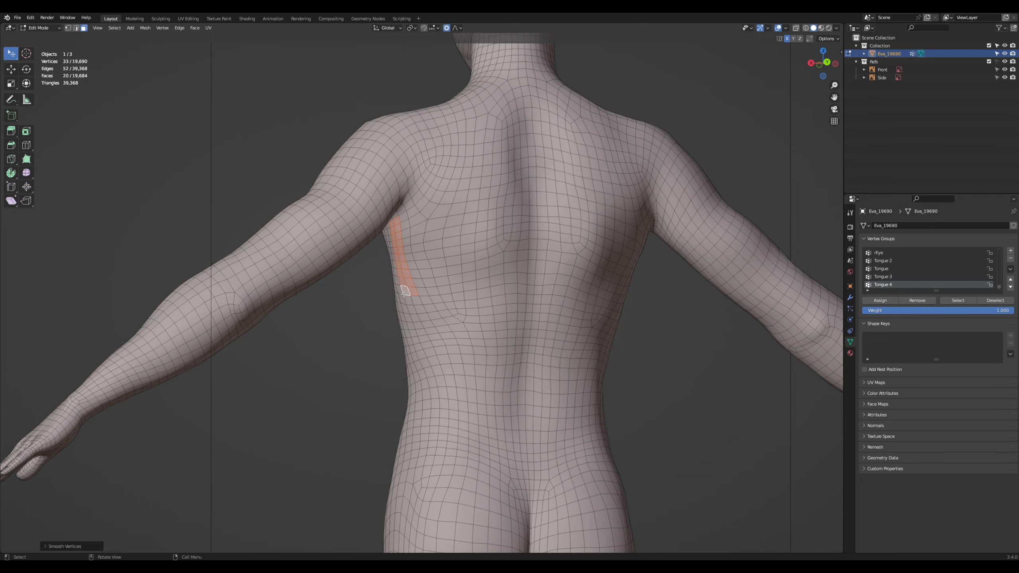
click(375, 302)
Return to the head and switch the body mesh to Sculpt Mode
middle_drag(375, 302, 532, 225)
shift+middle_drag(532, 224, 594, 376)
scroll(594, 376, up, 2)
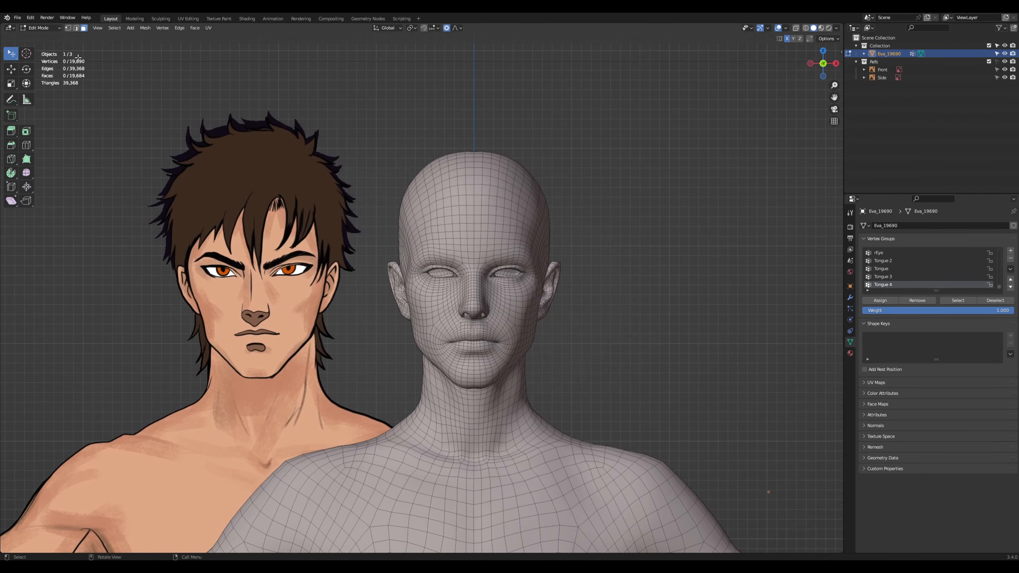
click(42, 29)
click(45, 55)
middle_drag(556, 316, 594, 319)
scroll(595, 320, up, 2)
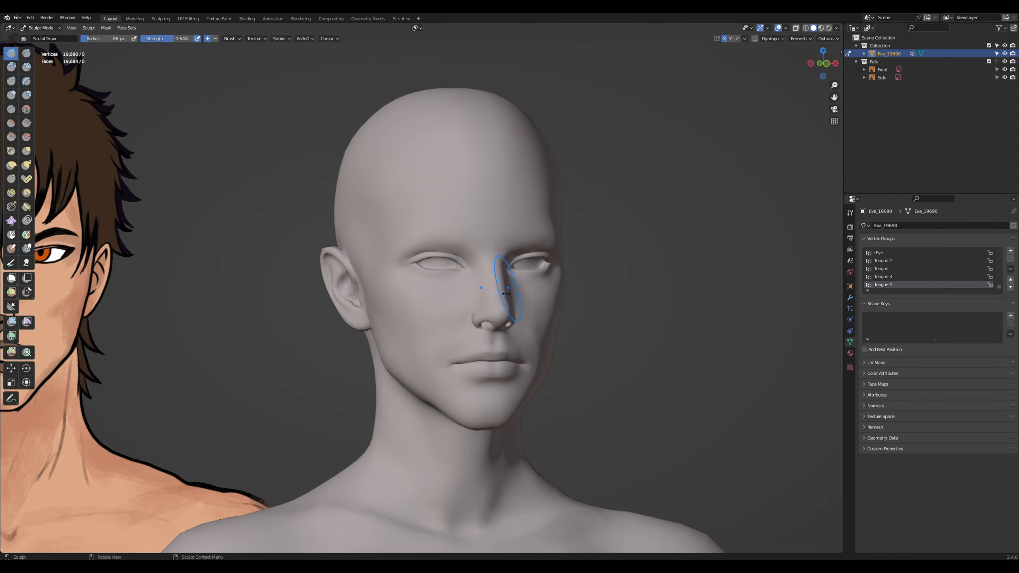
Show the mesh's wireframe and try a Draw Sharp stroke above the eyebrow, then undo the stroke
key(alt+s)
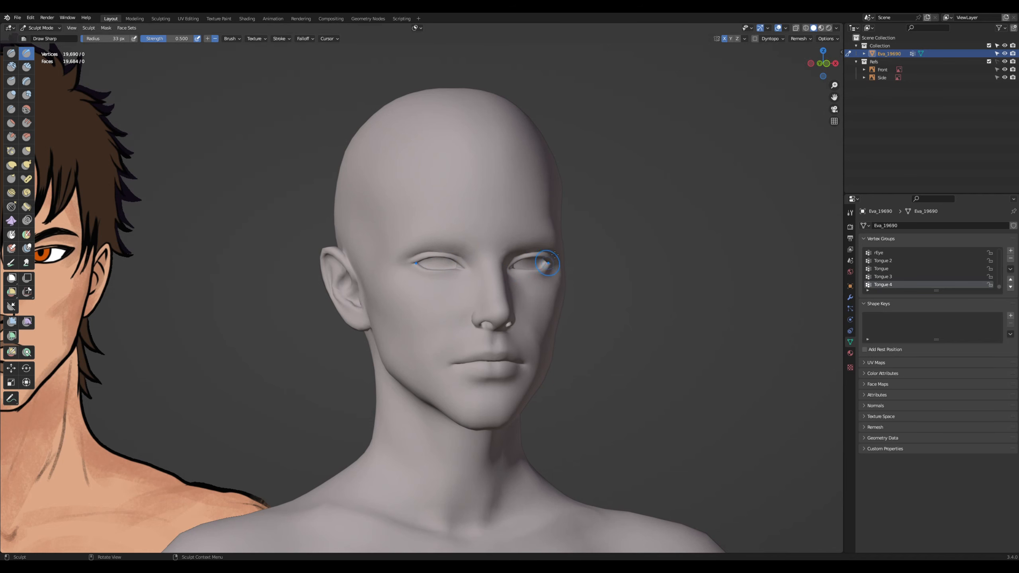
scroll(666, 222, up, 1)
click(850, 285)
click(924, 435)
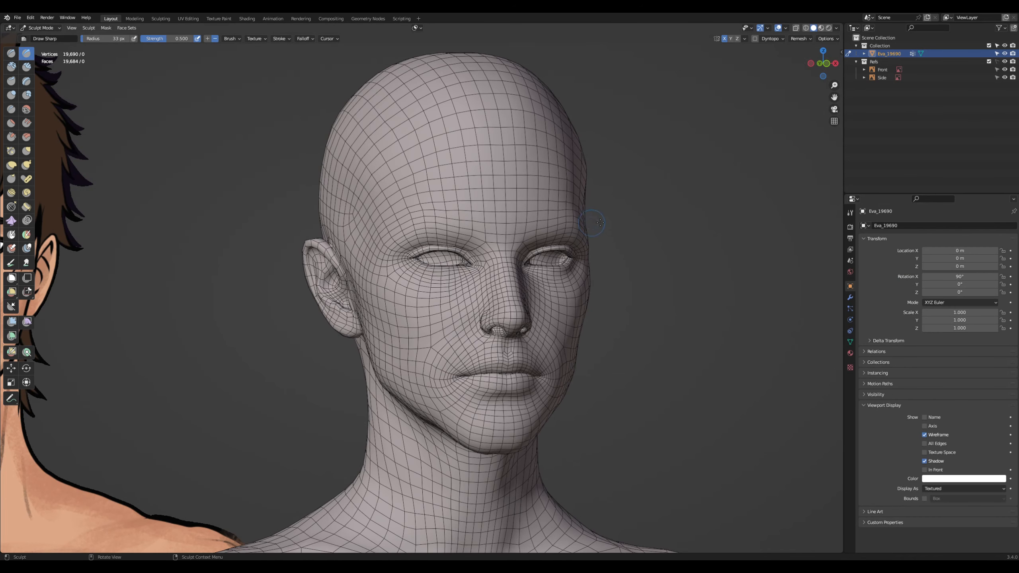
drag(411, 232, 423, 221)
key(ctrl+z)
Choose the Grab brush, hide the wireframe, and enlarge the brush radius to about 116 px
mouse_move(579, 229)
middle_down()
mouse_move(518, 231)
mouse_move(562, 230)
middle_up()
key(g)
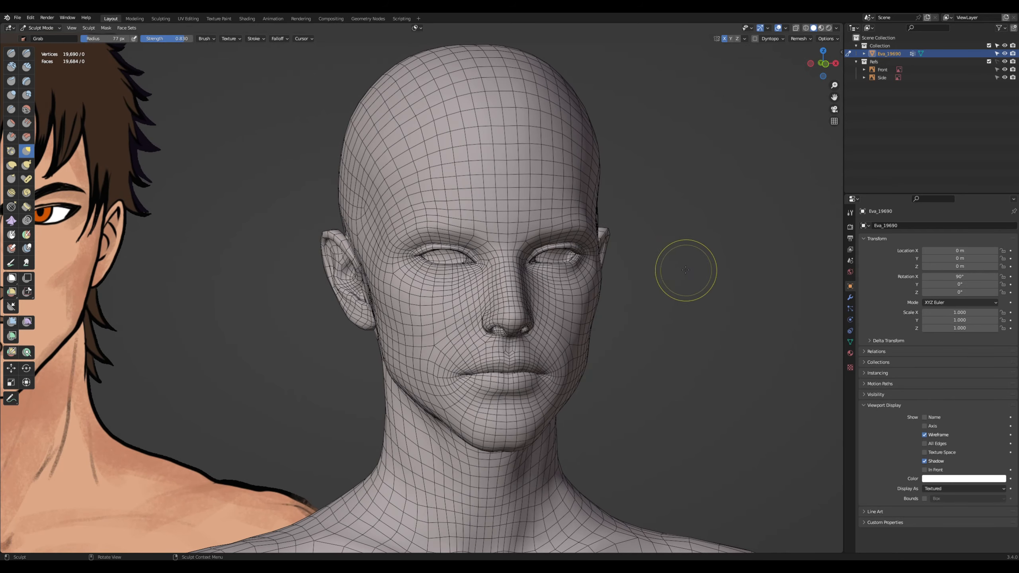
click(924, 435)
key(f)
click(625, 309)
mouse_move(596, 484)
middle_down()
mouse_move(614, 498)
mouse_move(612, 482)
middle_up()
Set the viewport lighting to MatCap and choose the red clay material
click(837, 28)
click(828, 68)
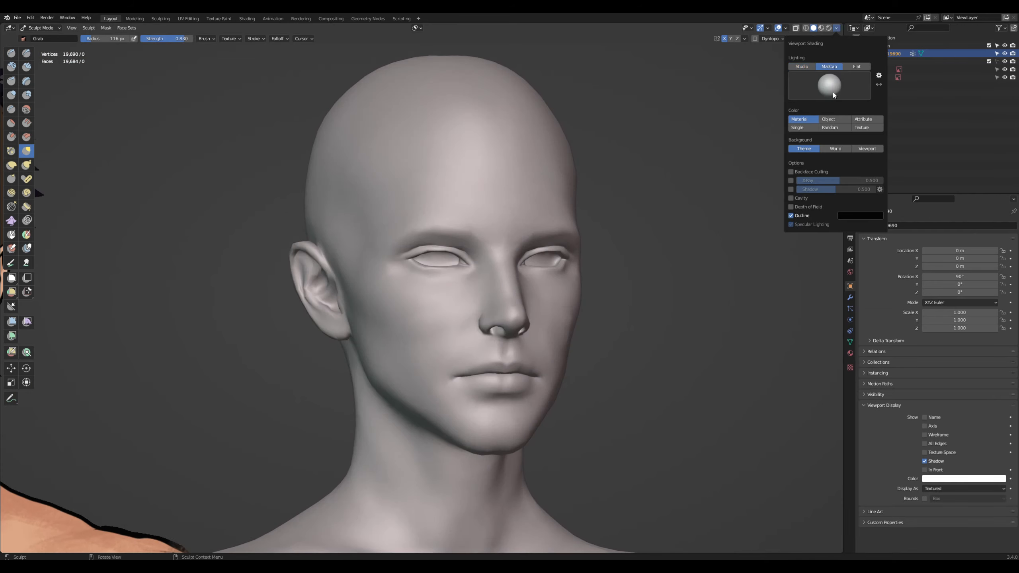
click(827, 84)
click(713, 137)
Raise the cheekbone and pull its outline slightly outward with the Grab brush
drag(579, 303, 582, 280)
key(f)
click(590, 305)
mouse_move(599, 278)
middle_down()
mouse_move(550, 277)
mouse_move(593, 275)
mouse_move(581, 217)
middle_up()
key(x)
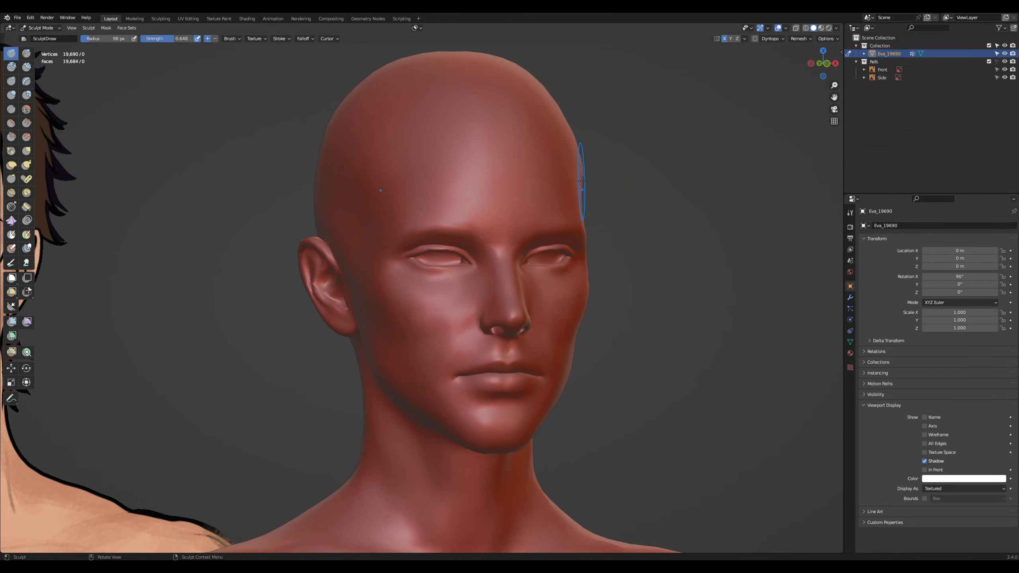
key(g)
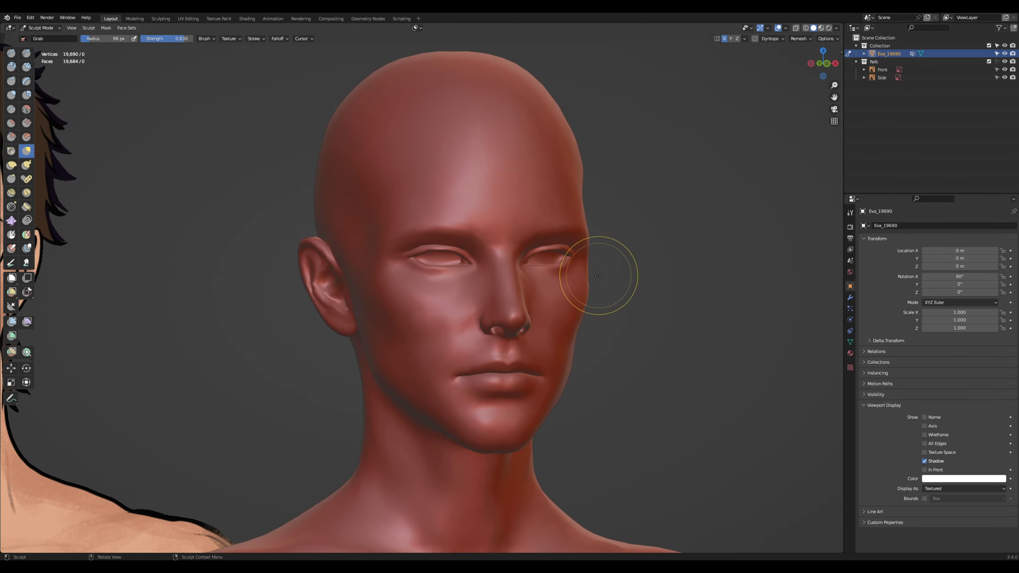
drag(581, 267, 584, 267)
middle_drag(621, 268, 610, 271)
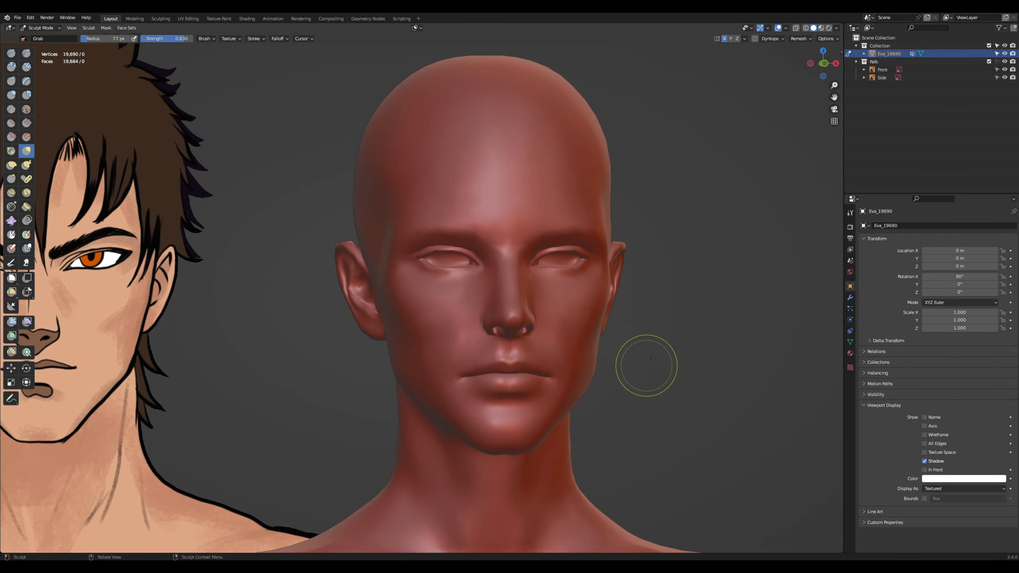
In front view, pull the side of the chin slightly down with a smaller Grab brush
mouse_move(647, 367)
middle_down()
mouse_move(582, 357)
mouse_move(600, 342)
middle_up()
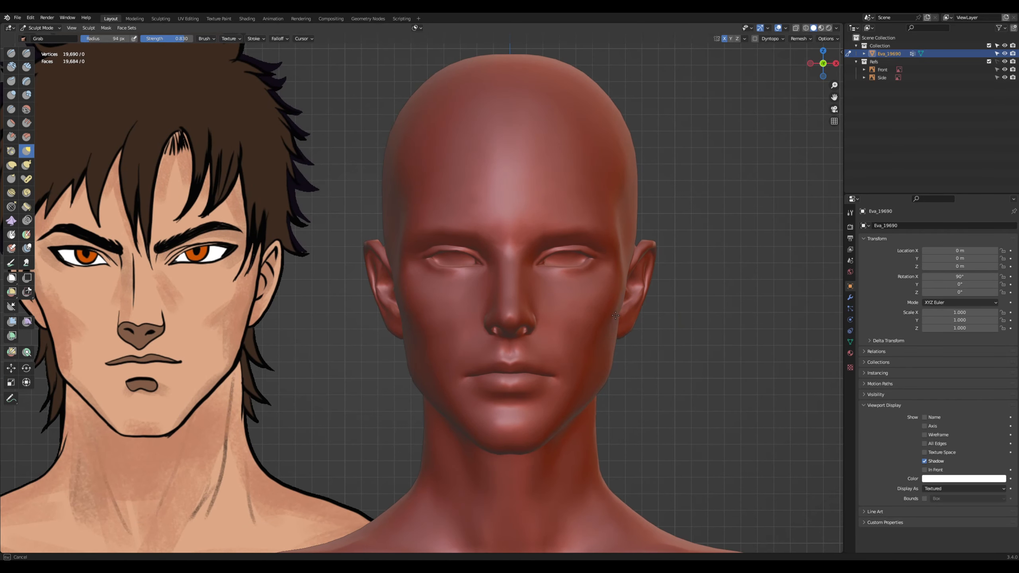
key(alt+s)
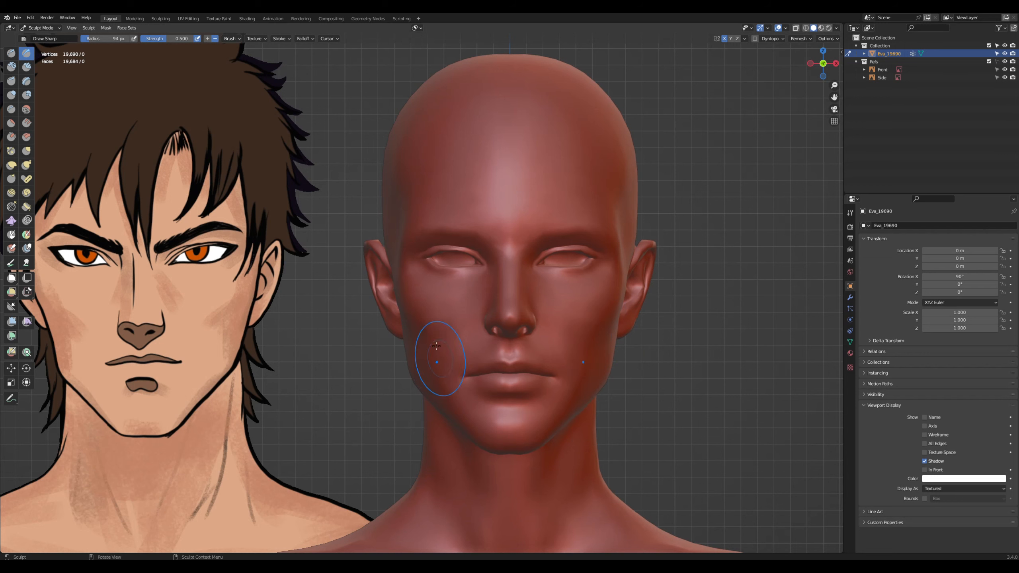
key(f)
click(624, 363)
key(g)
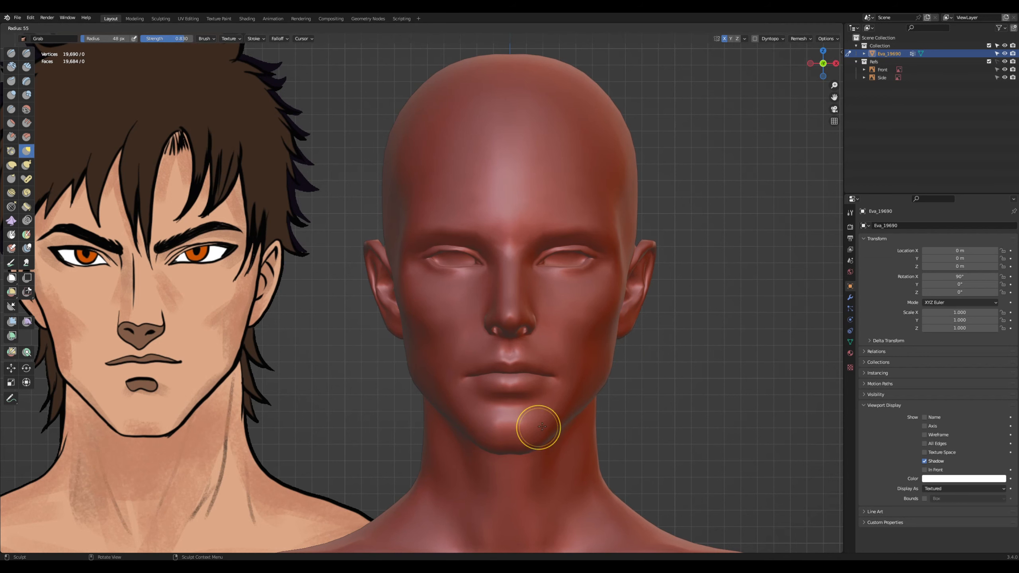
drag(537, 427, 537, 432)
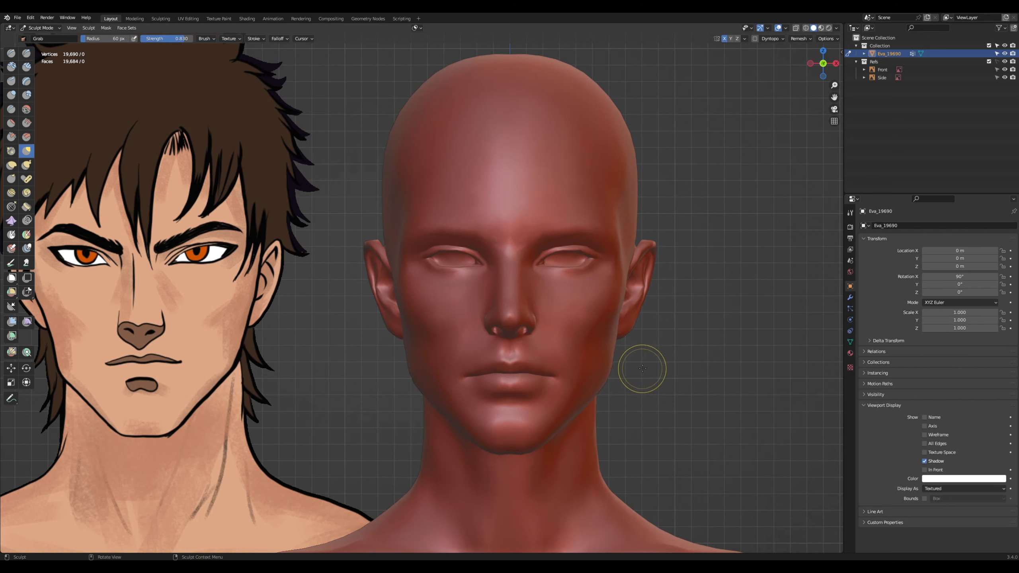
Enlarge the Grab brush radius to about 101 px and examine the jaw and cheek from front, side and three-quarter views
middle_drag(661, 355, 609, 378)
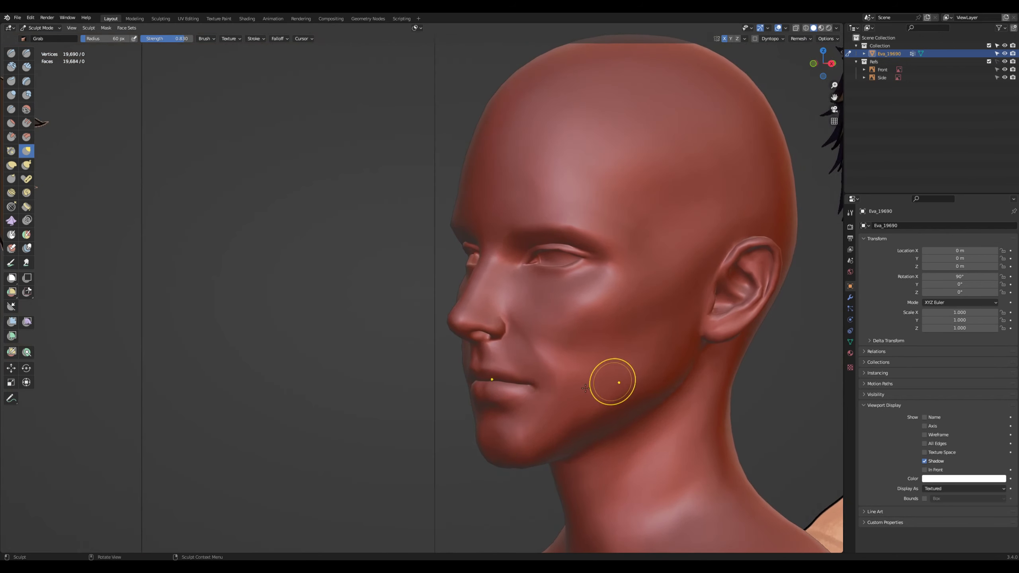
key(f)
click(590, 384)
key(KP_1)
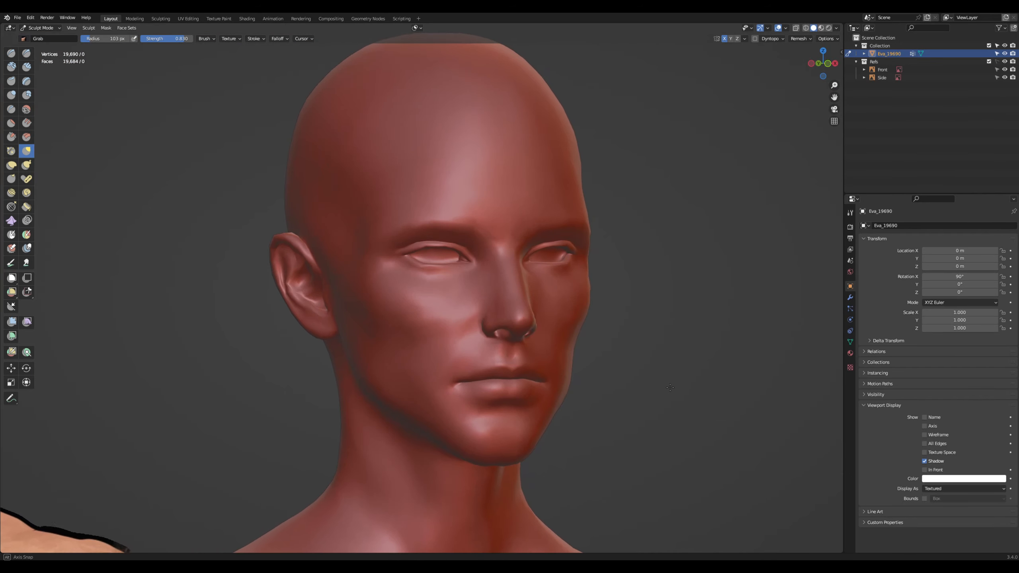
middle_drag(624, 383, 579, 386)
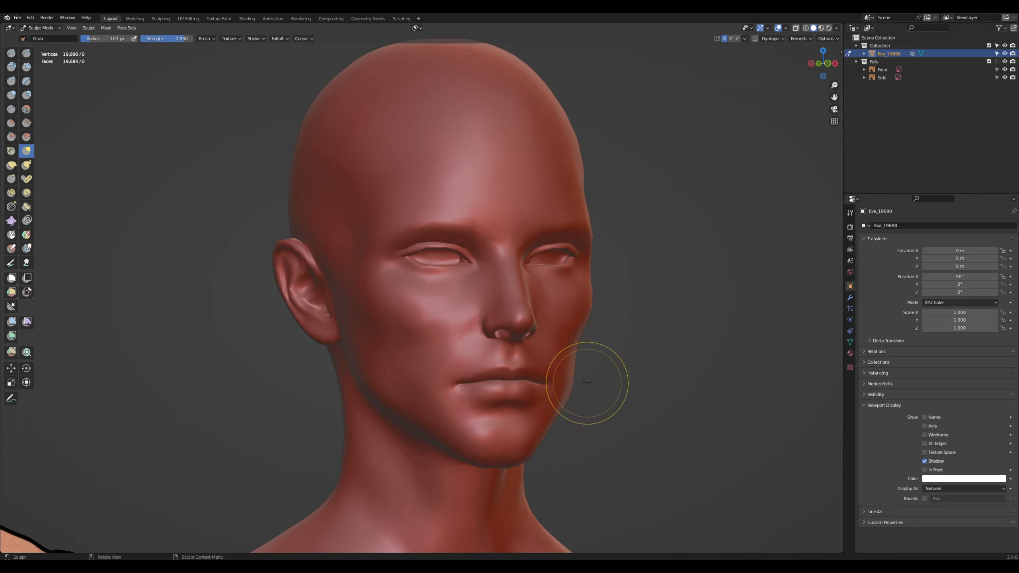
key(x)
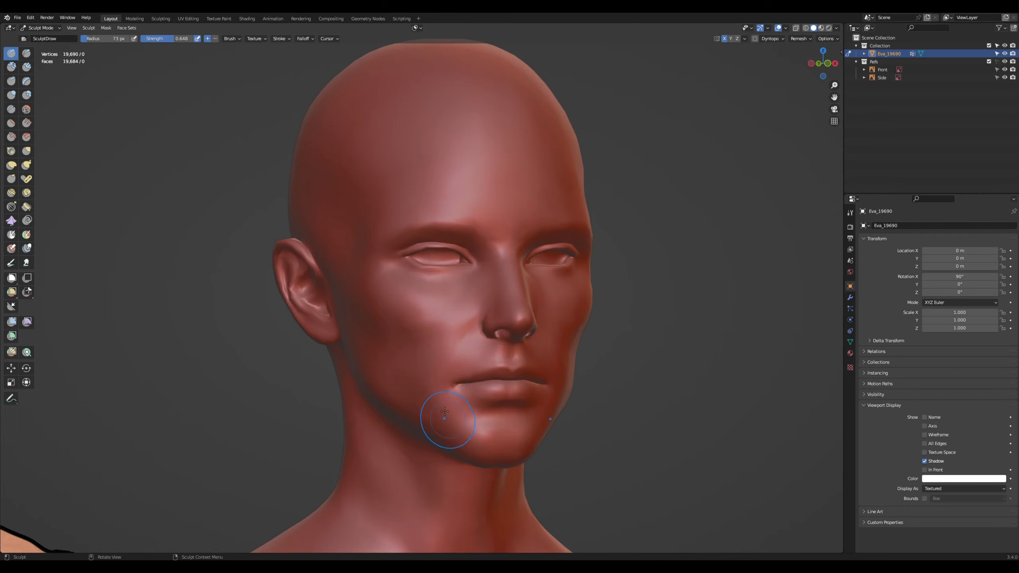
mouse_move(452, 360)
middle_down()
mouse_move(580, 412)
mouse_move(575, 350)
middle_up()
key(g)
key(f)
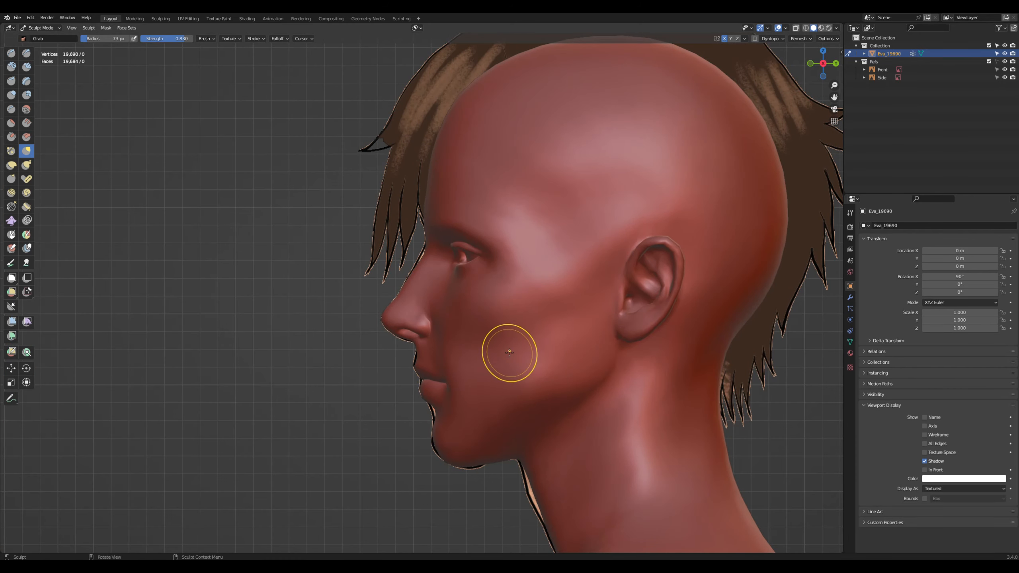
click(522, 350)
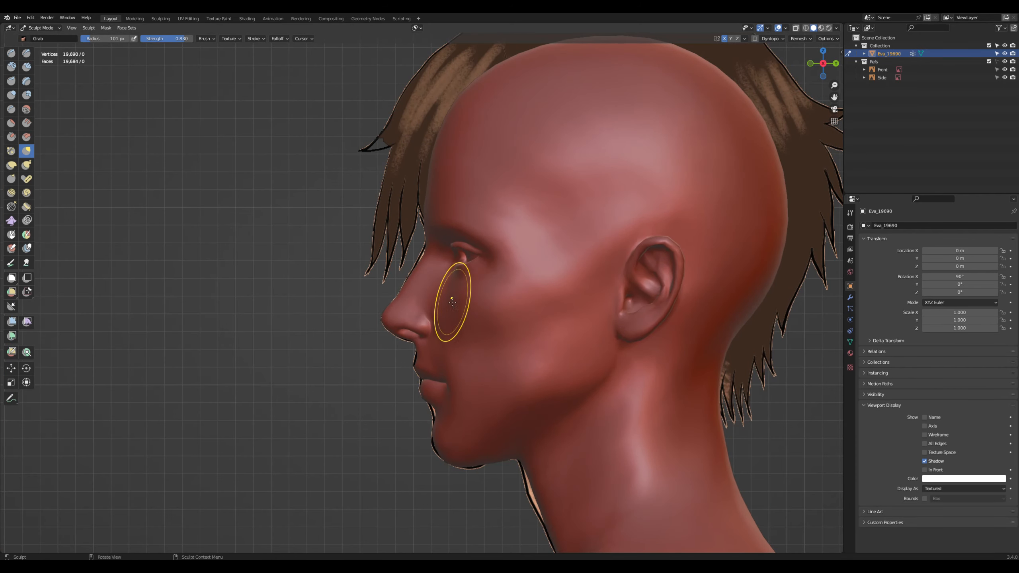
middle_drag(499, 335, 603, 341)
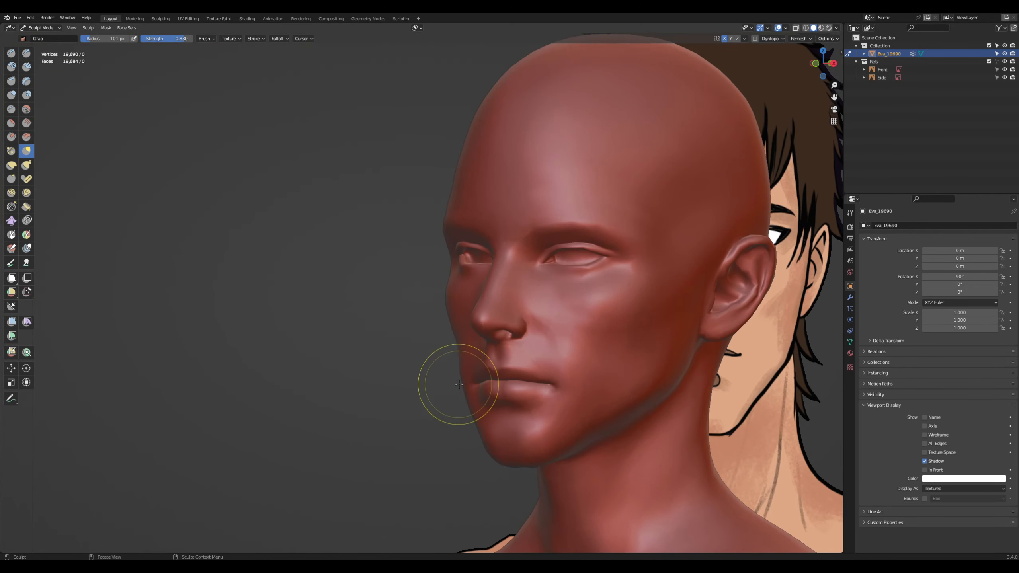
Try to pull the cheek beside the nose downward with the Grab brush at a 50 px radius
key(f)
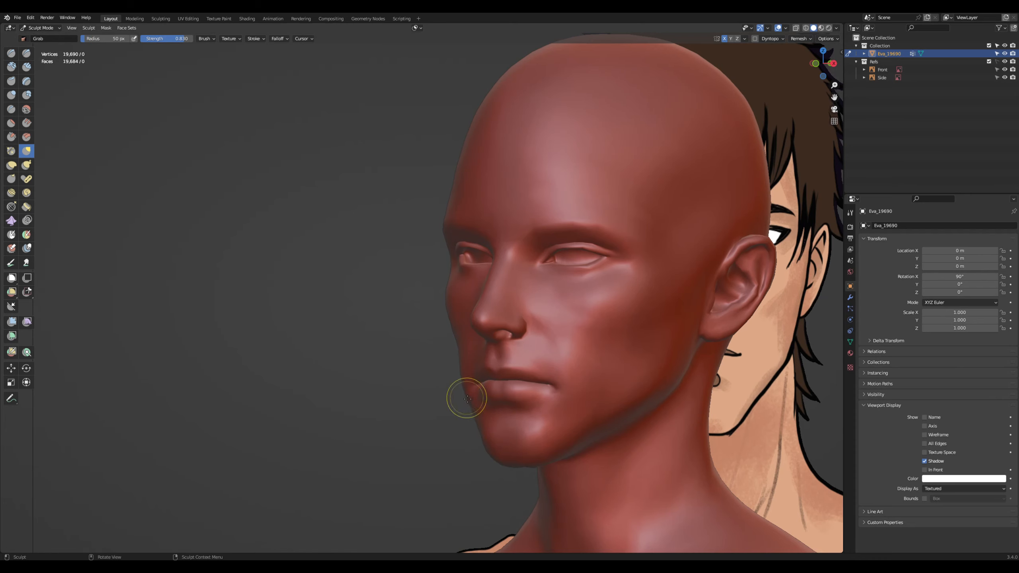
drag(574, 338, 596, 355)
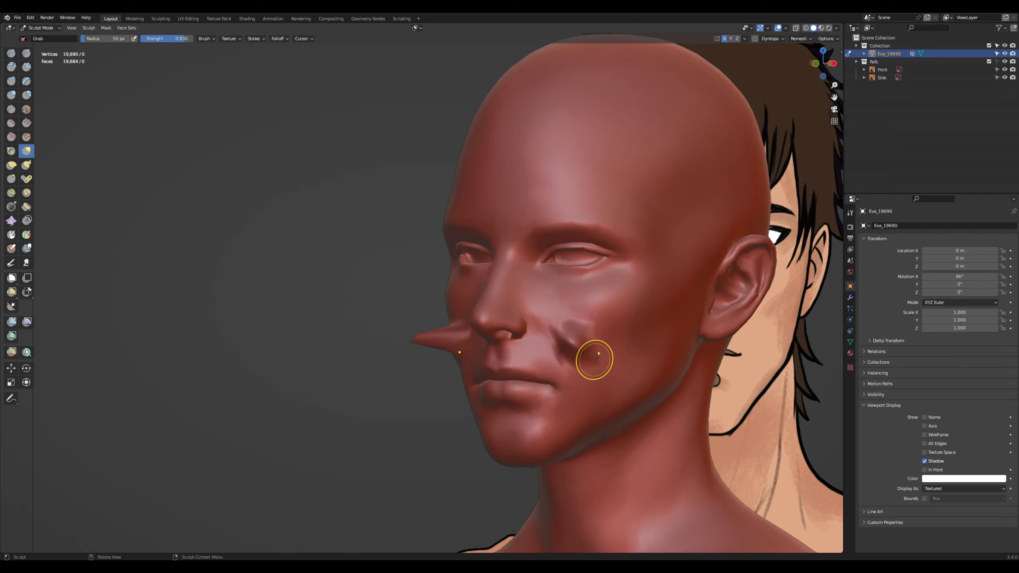
key(ctrl+z)
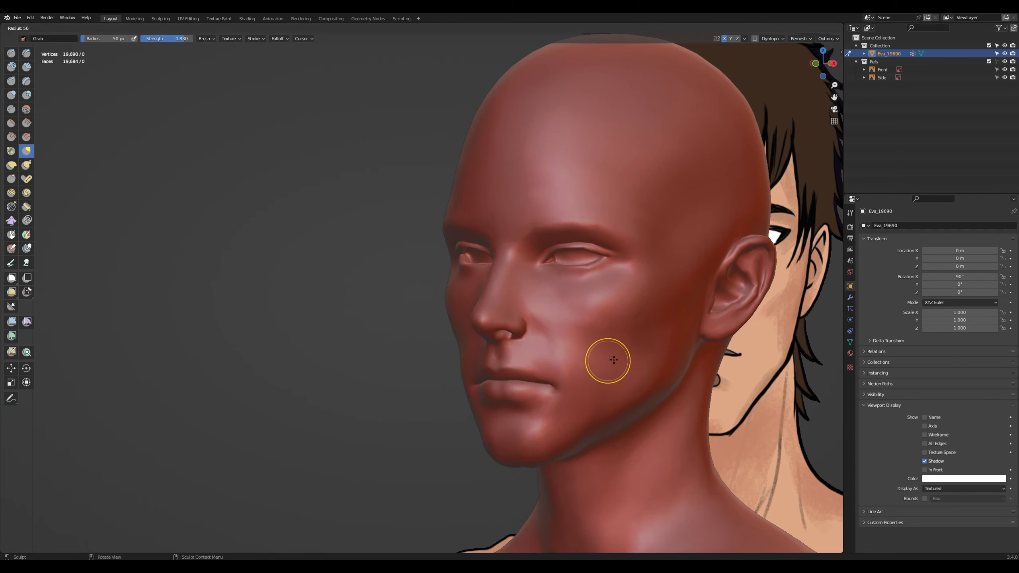
Widen the jaw corners for a squarer jawline with the Grab brush at a 76 px radius
key(x)
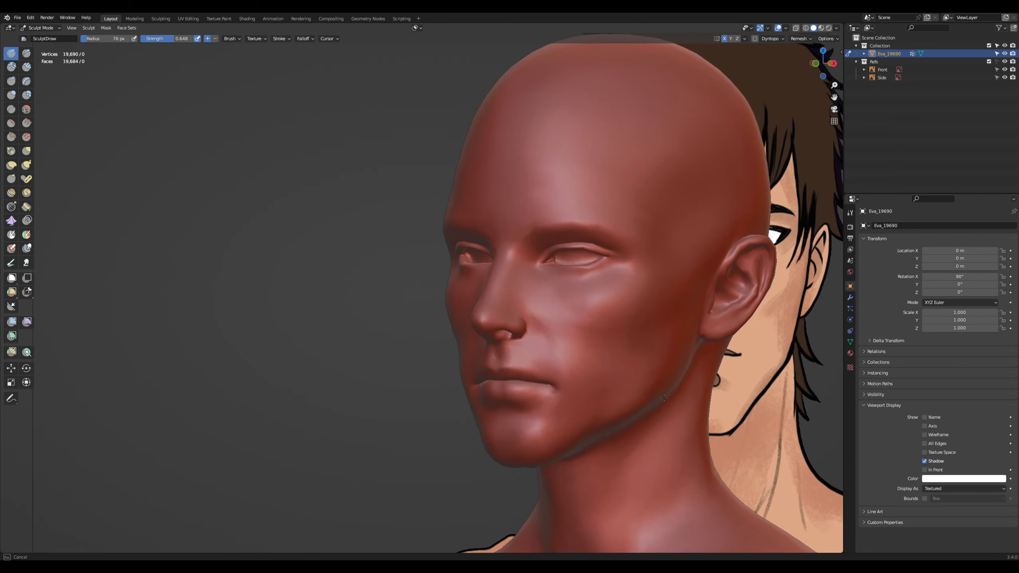
middle_drag(686, 362, 645, 389)
key(g)
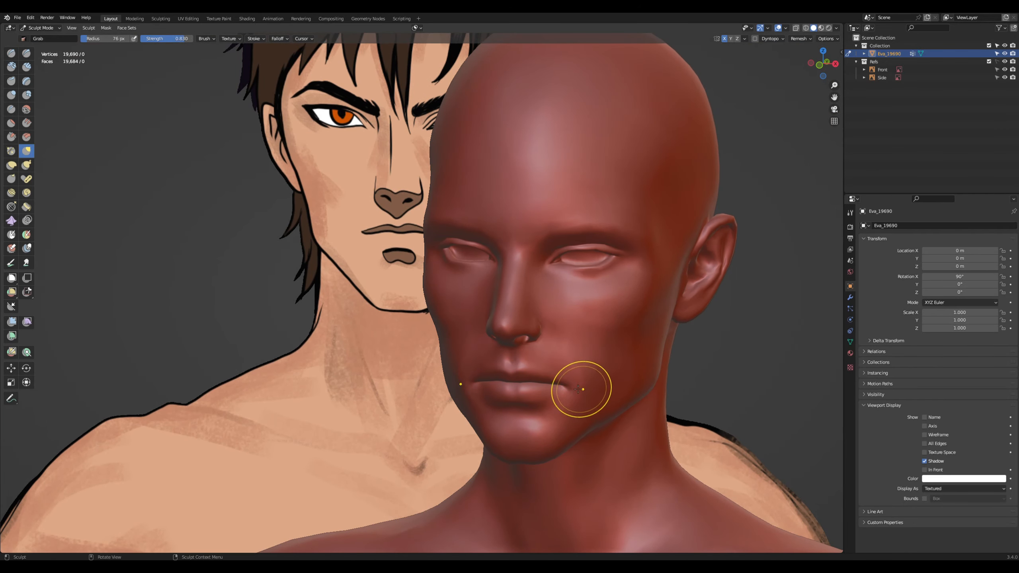
drag(601, 355, 586, 364)
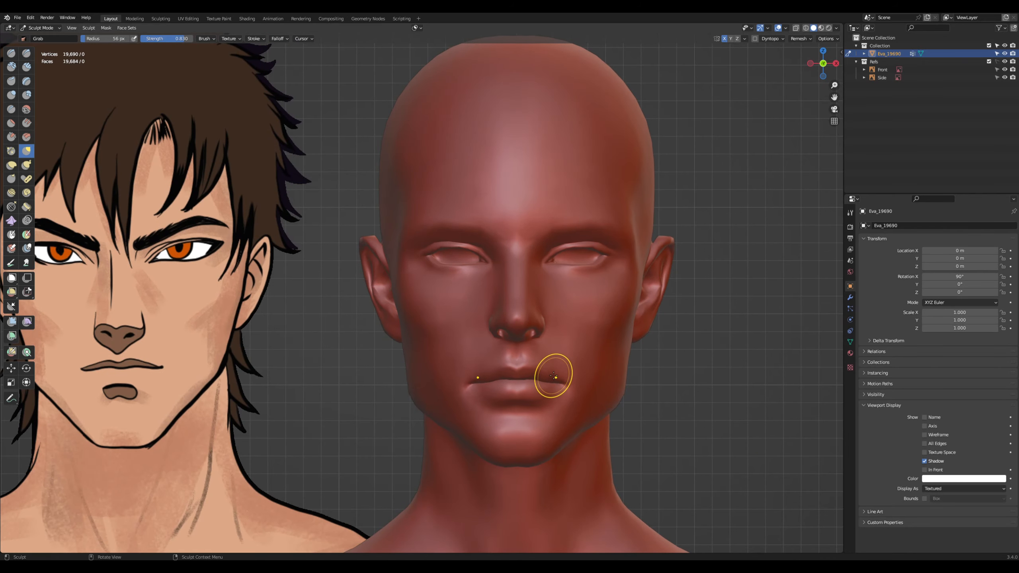
key(ctrl+z)
Pull the mouth corner slightly outward with the Grab brush at a 56 px radius and check the lips from below and front
drag(558, 381, 574, 386)
middle_drag(598, 357, 519, 414)
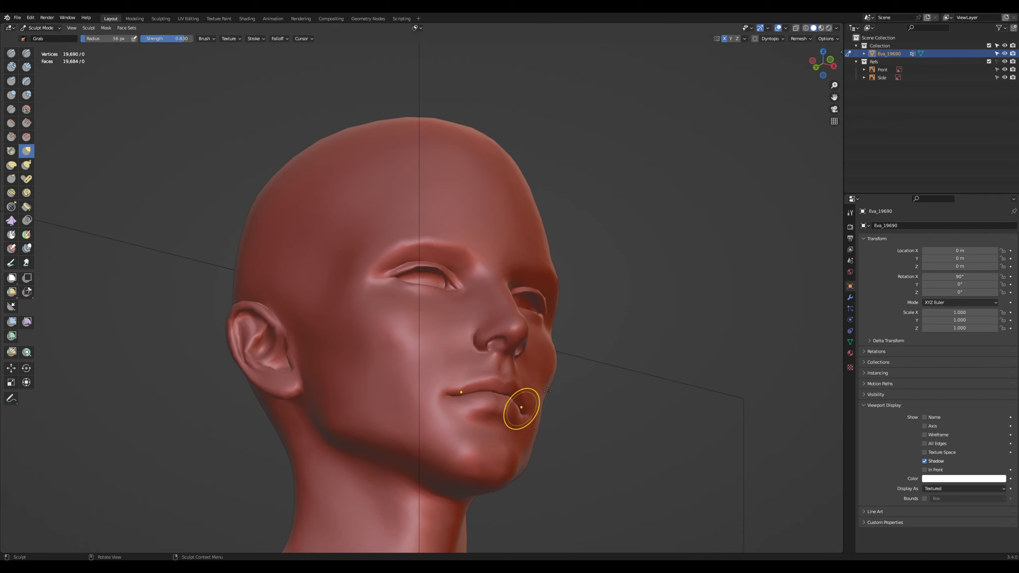
ctrl+middle_drag(626, 356, 624, 334)
shift+middle_drag(602, 386, 613, 352)
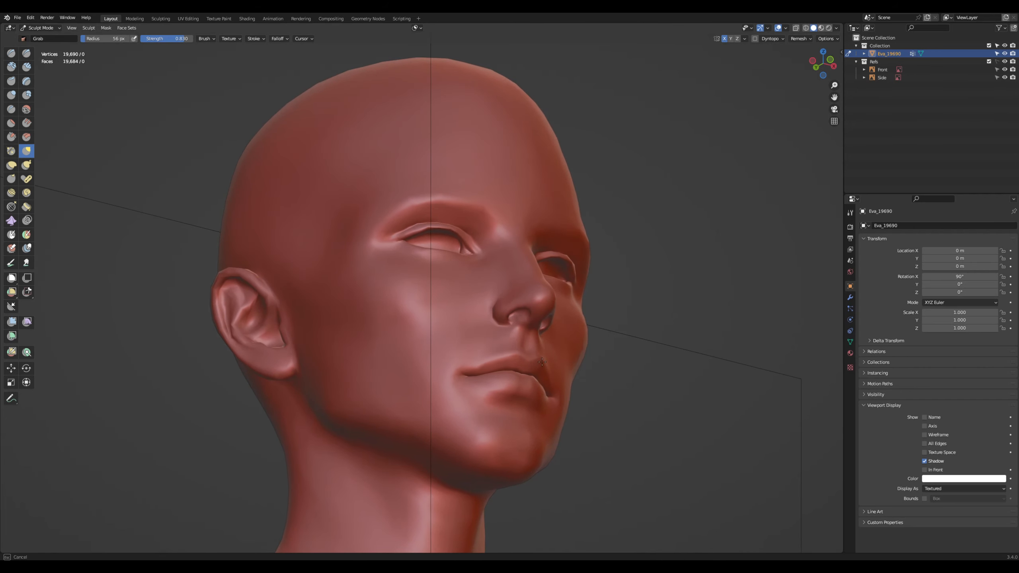
key(KP_1)
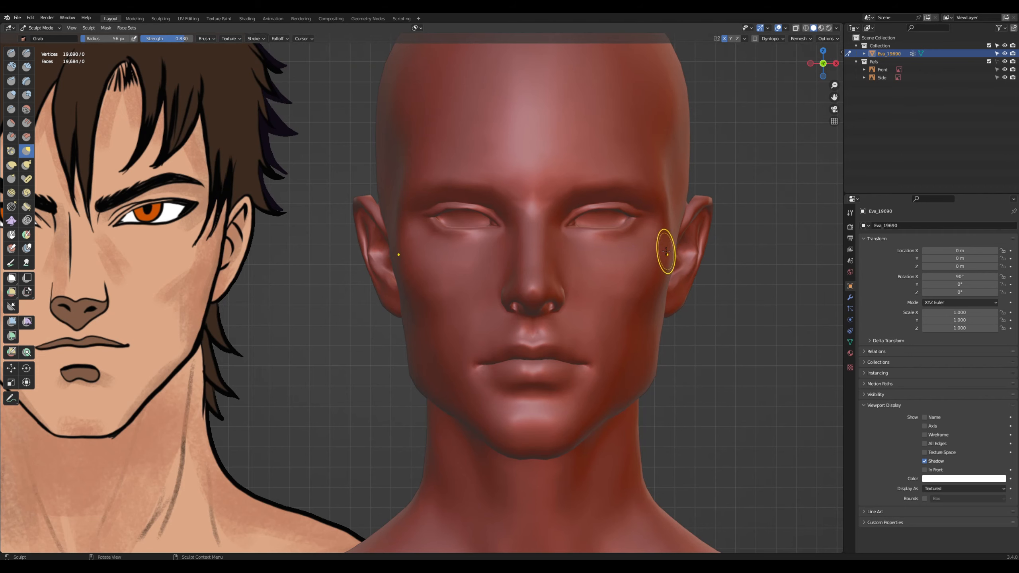
Switch to the Draw Sharp brush and examine the outer eye corner and brow from three-quarter, front and low views
middle_drag(666, 251, 669, 242)
key(x)
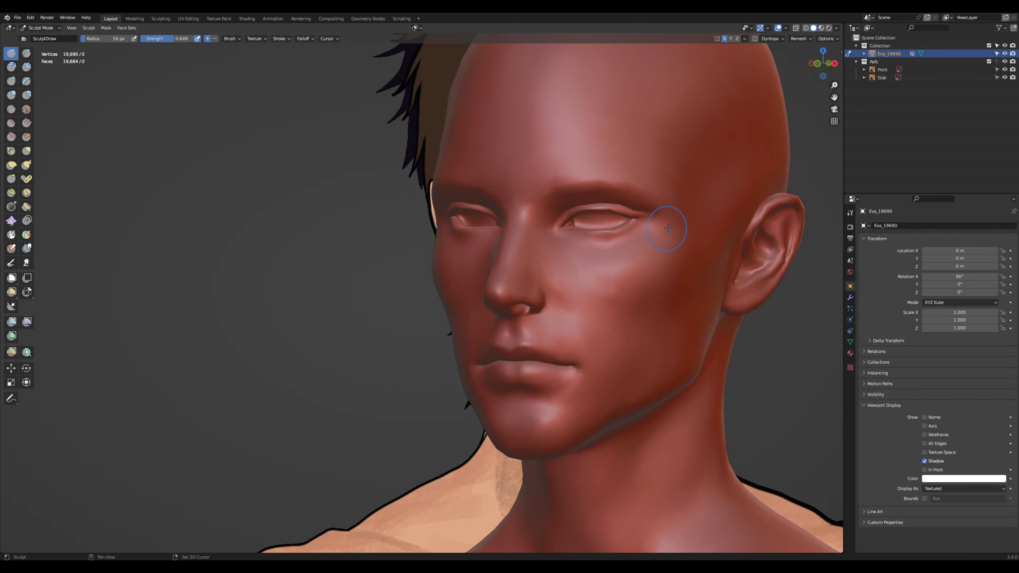
key(shift+x)
drag(667, 221, 666, 219)
middle_drag(644, 283, 666, 288)
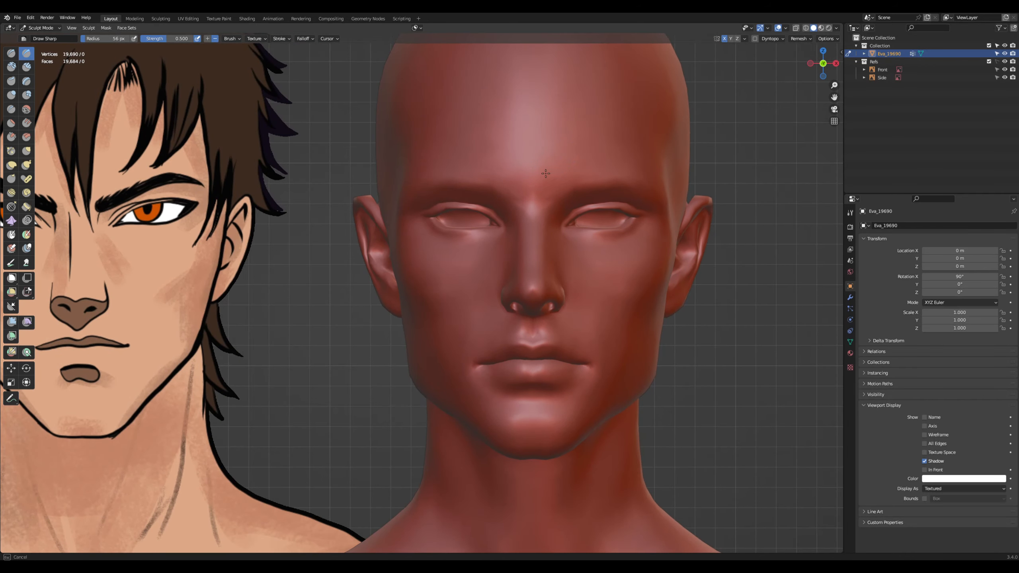
mouse_move(558, 193)
middle_down()
mouse_move(537, 196)
mouse_move(558, 195)
middle_up()
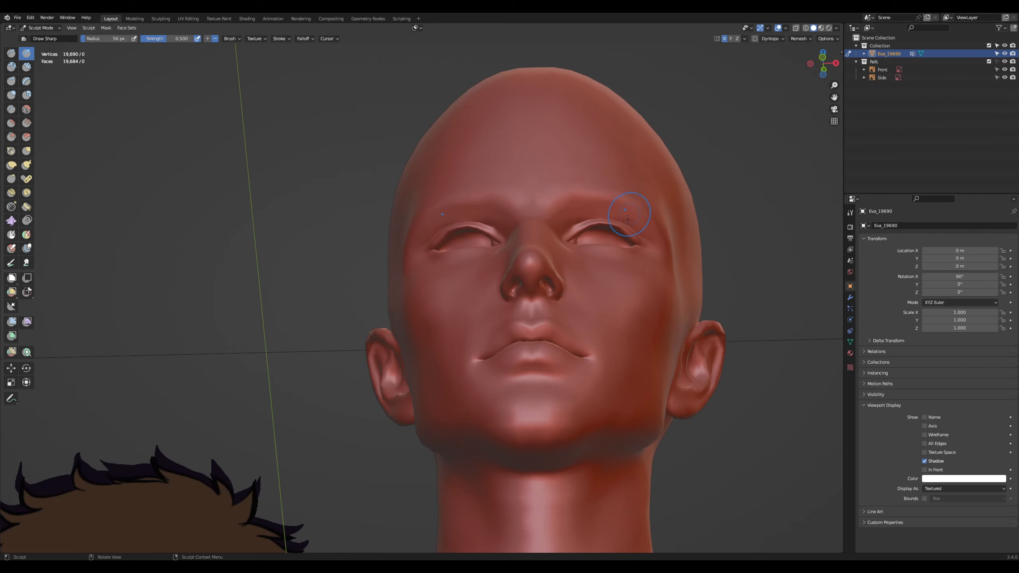
alt+middle_drag(628, 220, 650, 222)
scroll(733, 269, down, 2)
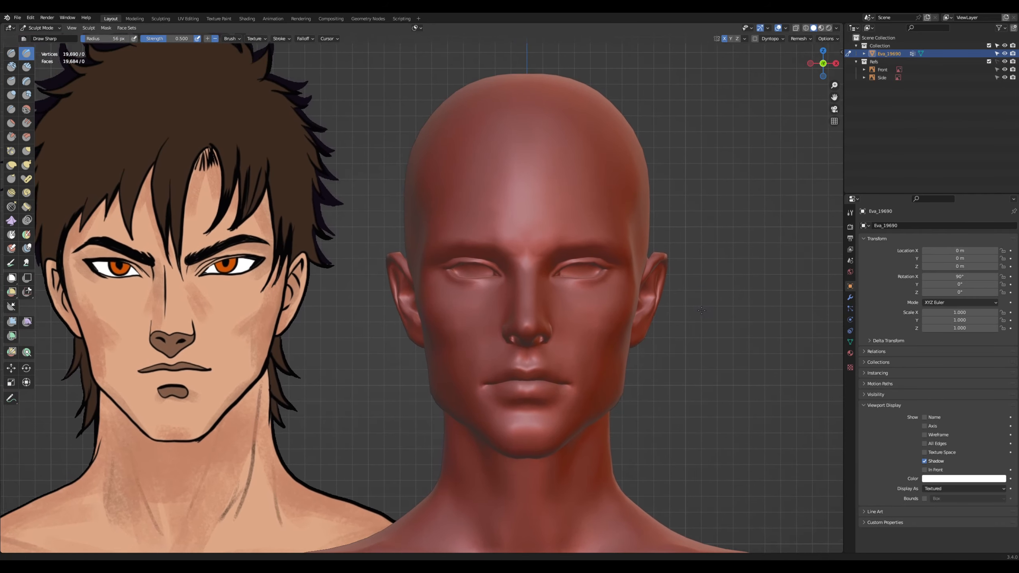
Push the side of the face below the ear slightly inward with a large Grab brush
key(g)
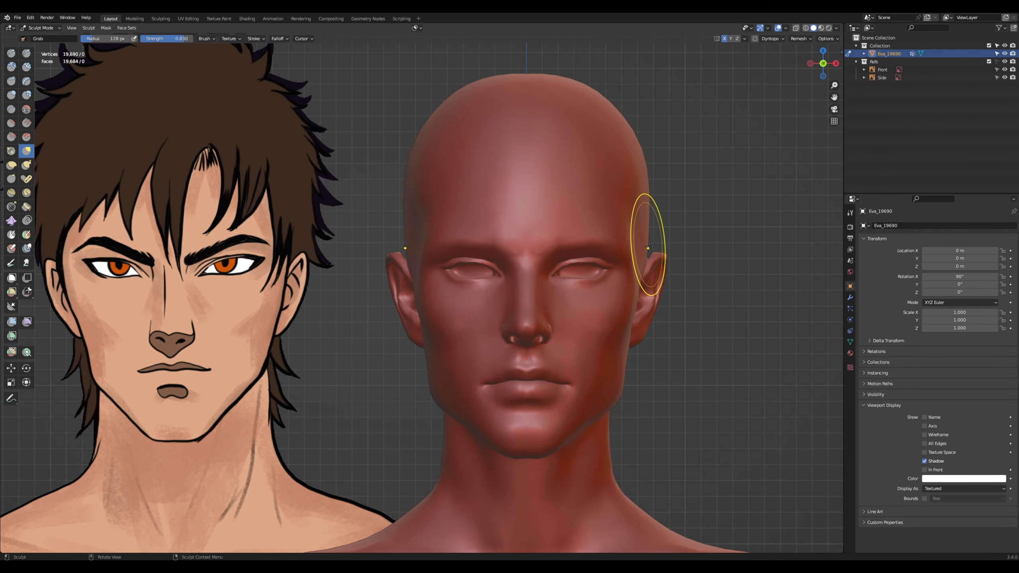
middle_drag(682, 268, 665, 301)
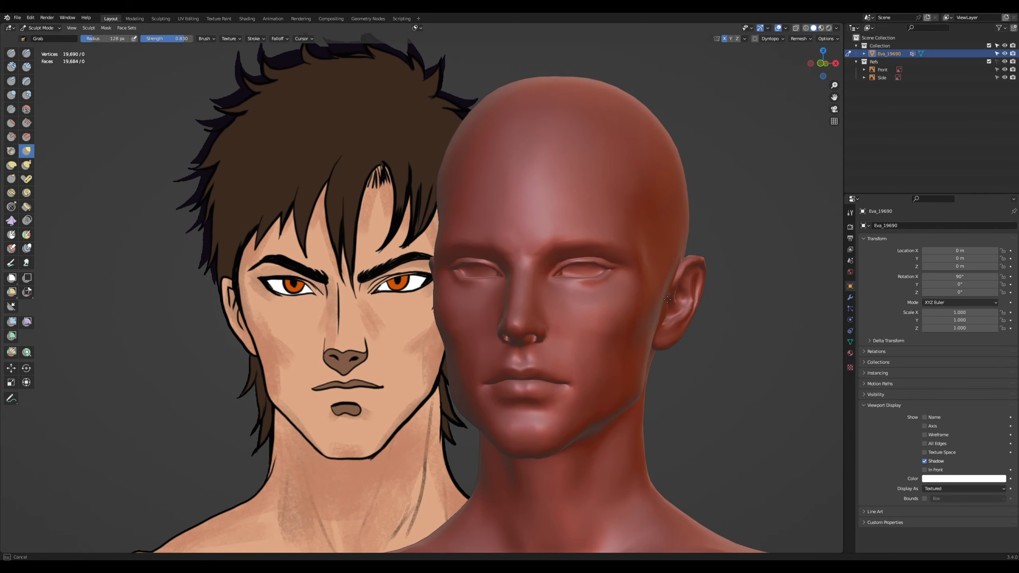
mouse_move(734, 307)
alt+middle_down()
mouse_move(712, 295)
mouse_move(685, 313)
alt+middle_up()
key(f)
click(672, 241)
drag(684, 315, 659, 343)
alt+middle_drag(682, 352, 694, 364)
Push the jaw corner slightly inward with the Grab brush at a 90 px radius and check it in front and side views
key(f)
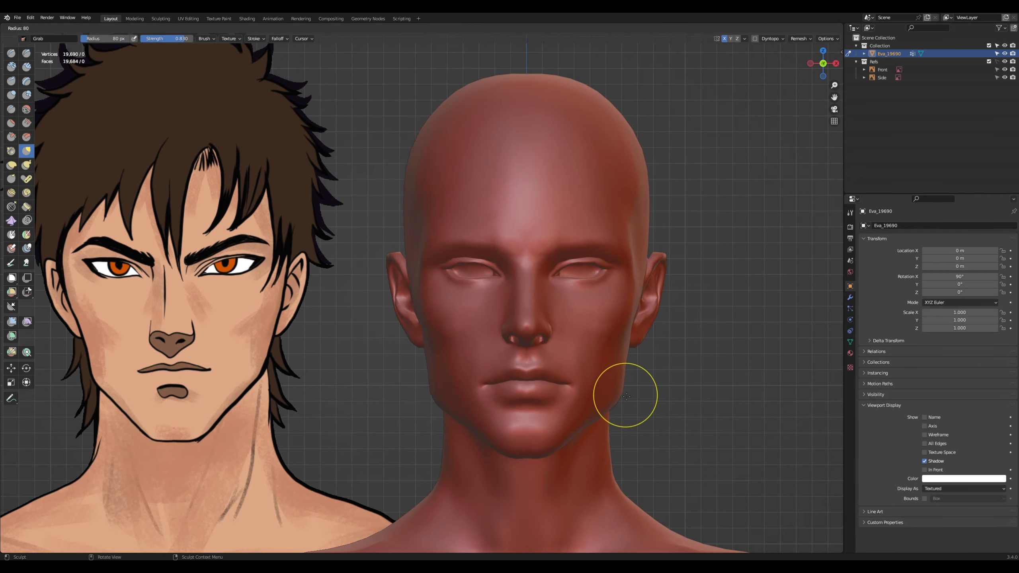
click(662, 397)
mouse_move(629, 398)
mouse_down()
mouse_move(619, 392)
mouse_move(599, 415)
mouse_up()
middle_drag(598, 414, 644, 426)
alt+middle_drag(724, 387, 624, 385)
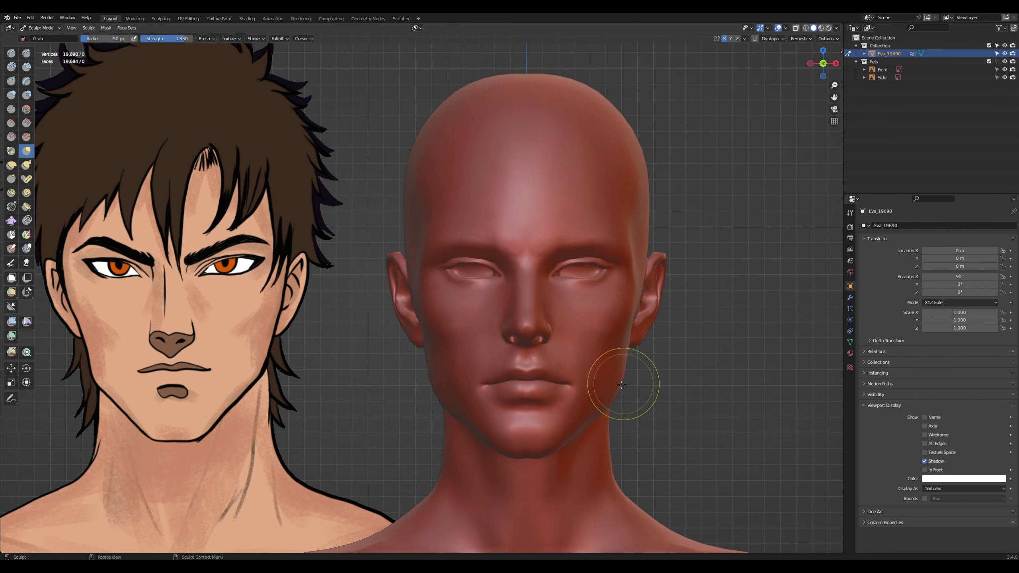
alt+middle_drag(710, 387, 580, 371)
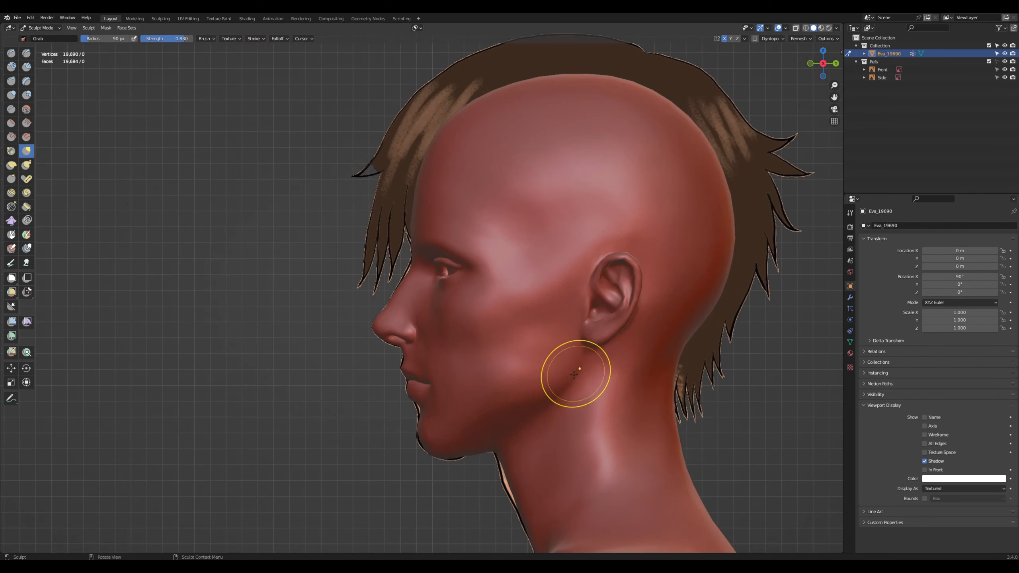
Turn on the wireframe display for the body mesh and frame the head and shoulders in front view
middle_drag(616, 325, 627, 294)
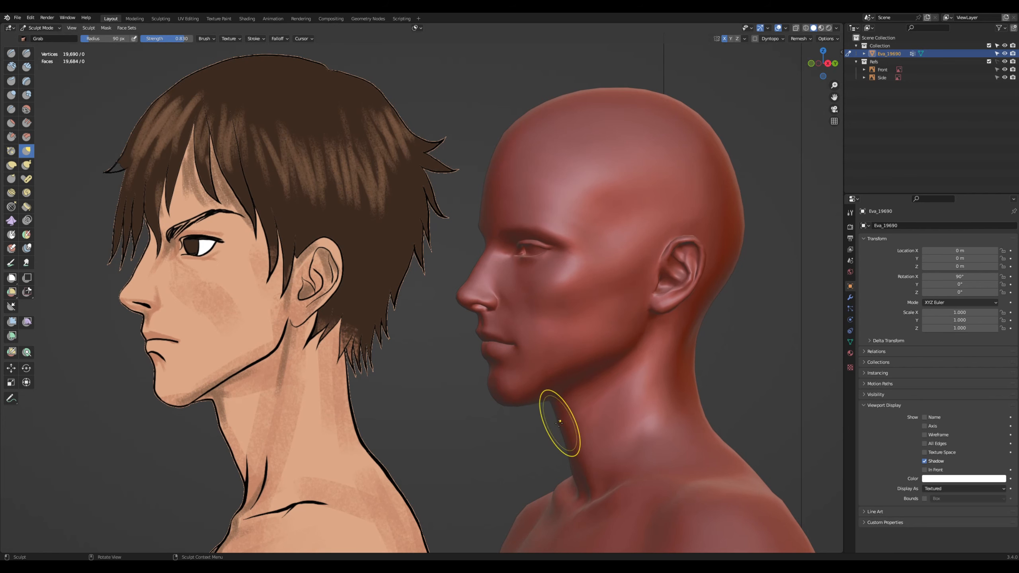
mouse_move(558, 431)
middle_down()
mouse_move(615, 342)
mouse_move(614, 375)
middle_up()
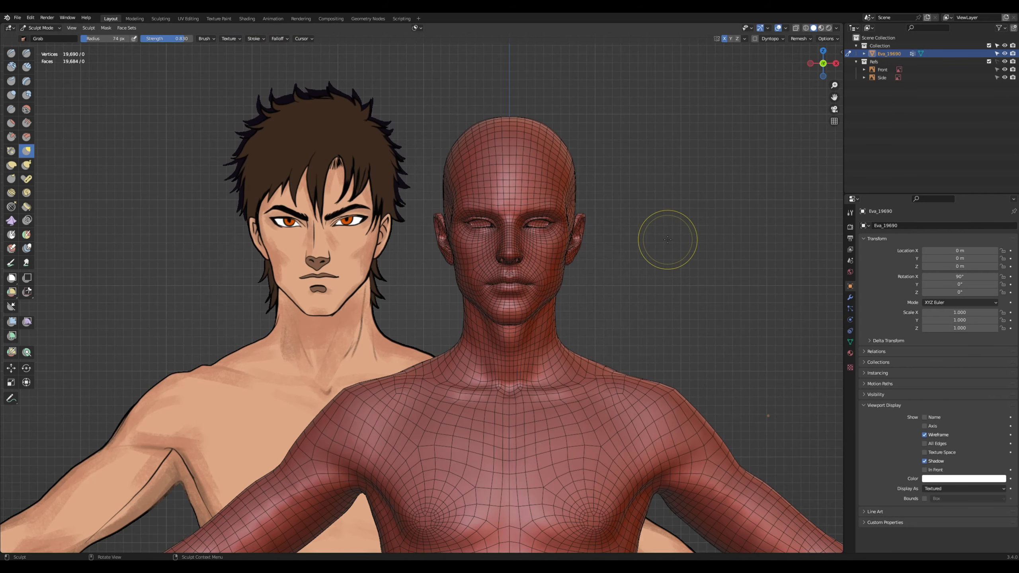
shift+scroll(666, 237, down, 3)
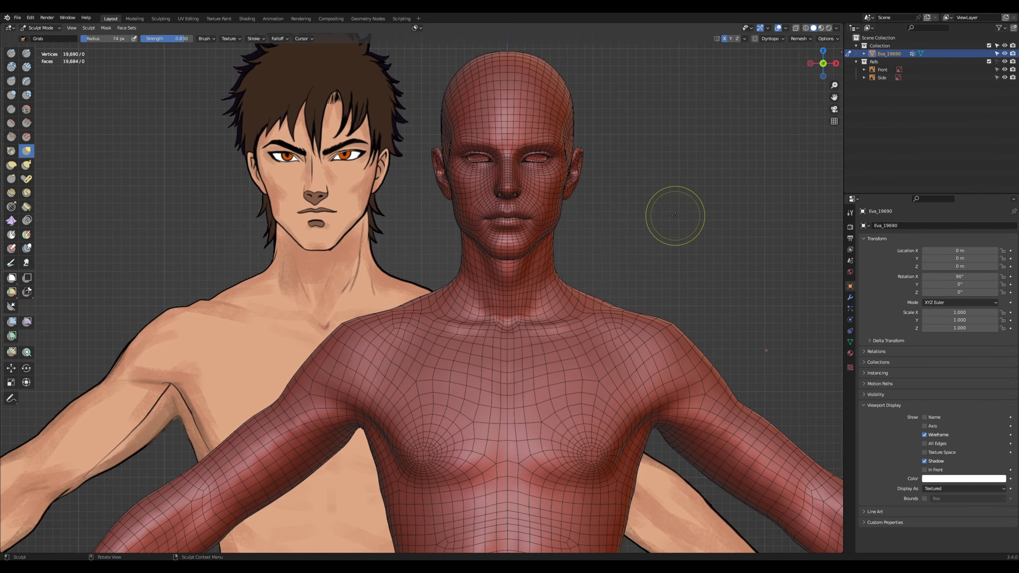
middle_drag(542, 452, 511, 426)
key(KP_1)
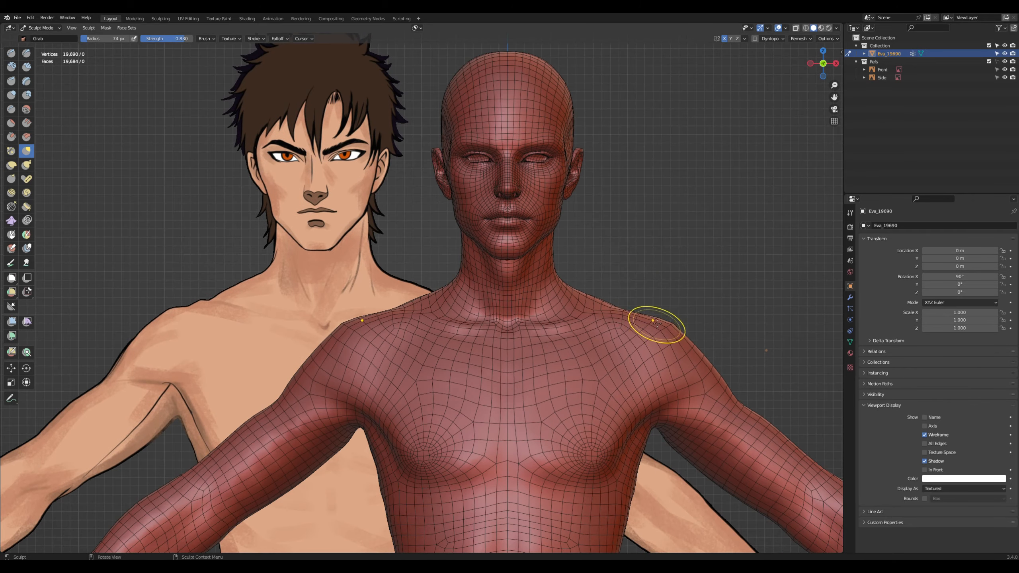
Enlarge the Grab brush radius to 104 px and compare the shoulders and arms with the front reference
shift+middle_drag(639, 464, 604, 390)
key(f)
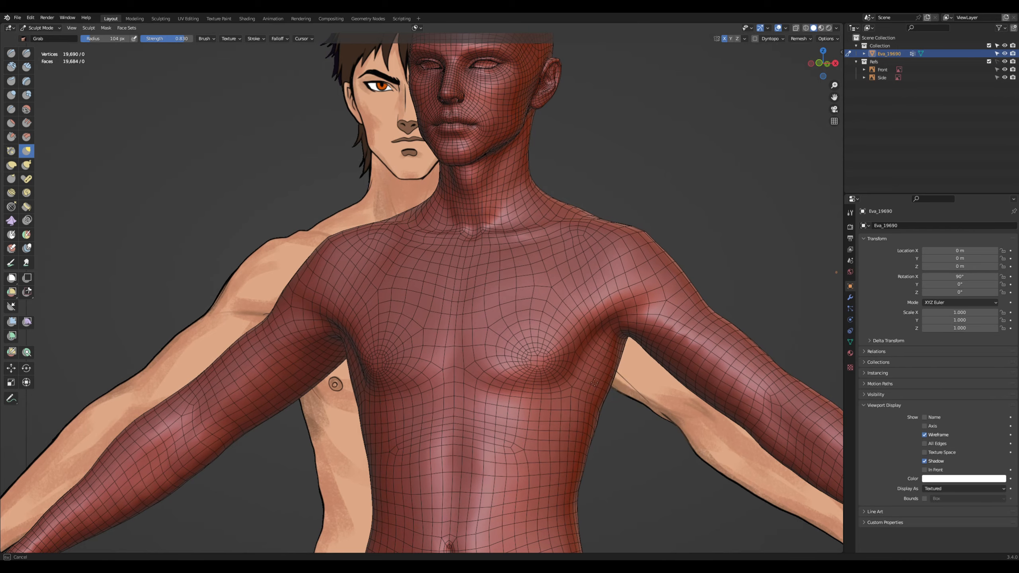
key(KP_1)
scroll(679, 307, down, 2)
shift+middle_drag(701, 225, 693, 341)
mouse_move(692, 357)
middle_down()
mouse_move(630, 386)
mouse_move(585, 305)
middle_up()
Set the Grab brush radius to 59 px, examine the arm and hand from above, and return to the front view
key(alt+s)
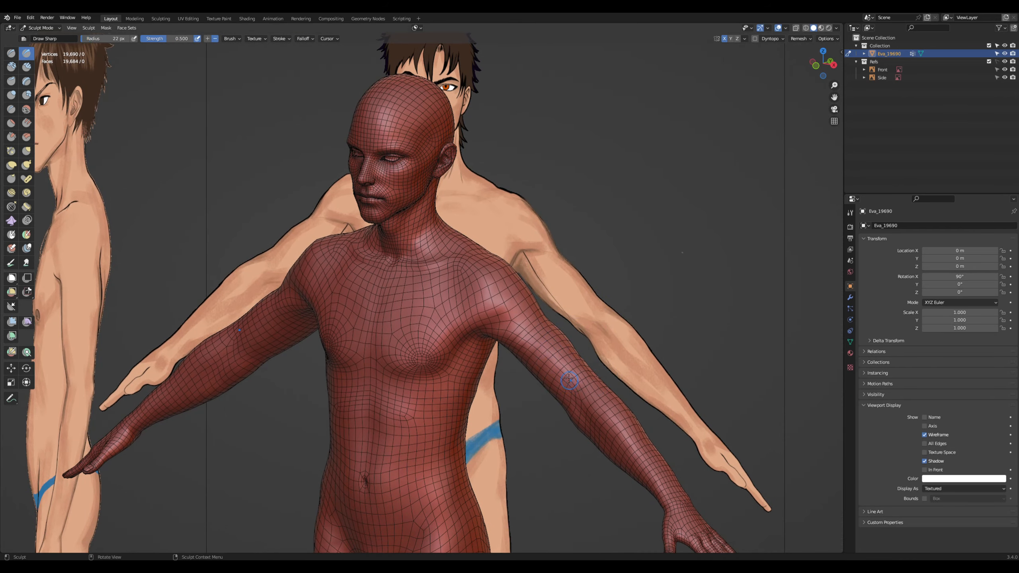
mouse_move(574, 400)
middle_down()
mouse_move(634, 345)
mouse_move(557, 367)
mouse_move(550, 395)
middle_up()
key(f)
mouse_move(550, 487)
shift+middle_down()
mouse_move(609, 382)
mouse_move(606, 449)
mouse_move(603, 291)
shift+middle_up()
click(617, 389)
key(g)
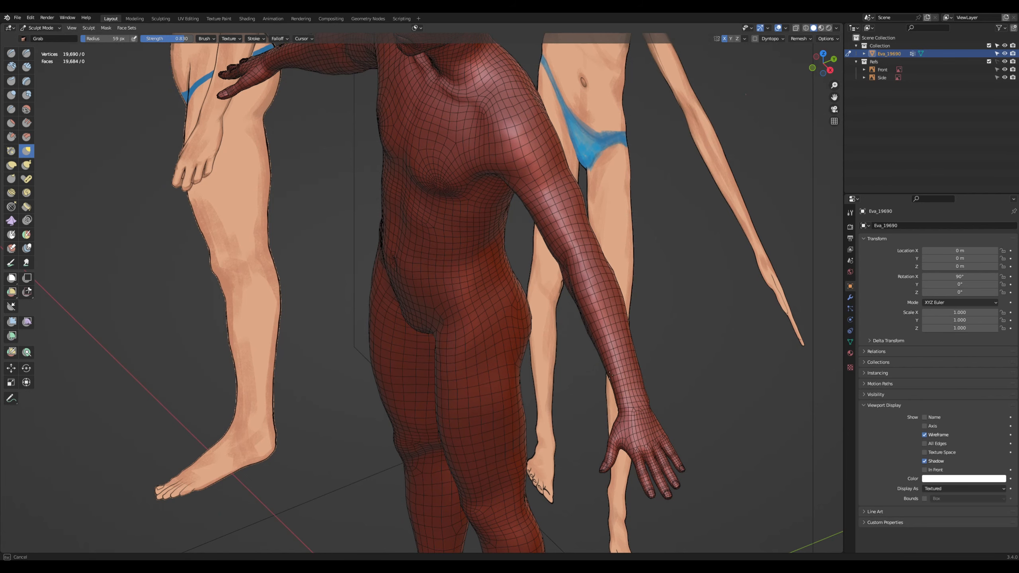
middle_drag(611, 378, 614, 388)
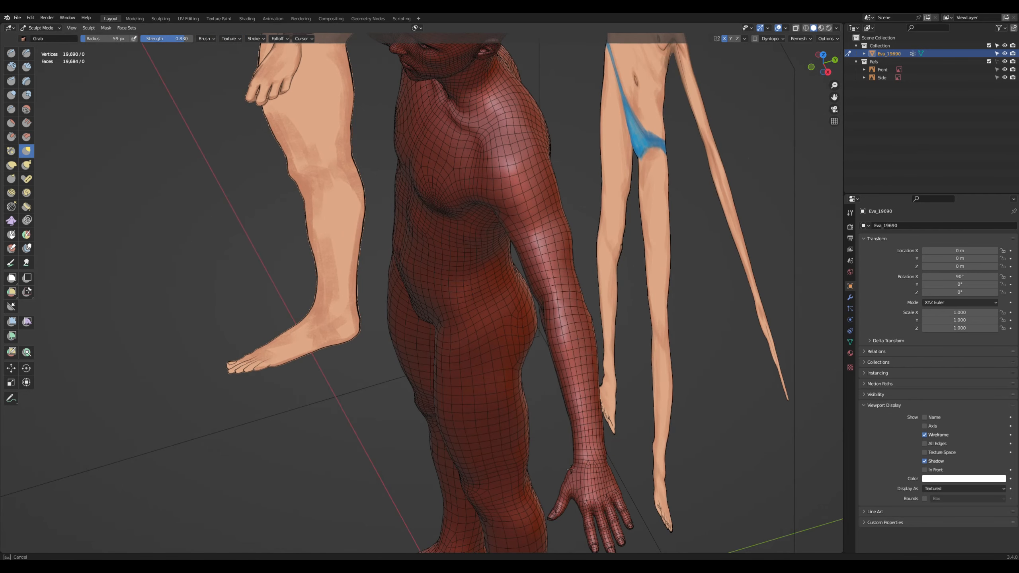
mouse_move(571, 470)
middle_down()
mouse_move(737, 292)
mouse_move(713, 354)
middle_up()
middle_drag(712, 353, 725, 340)
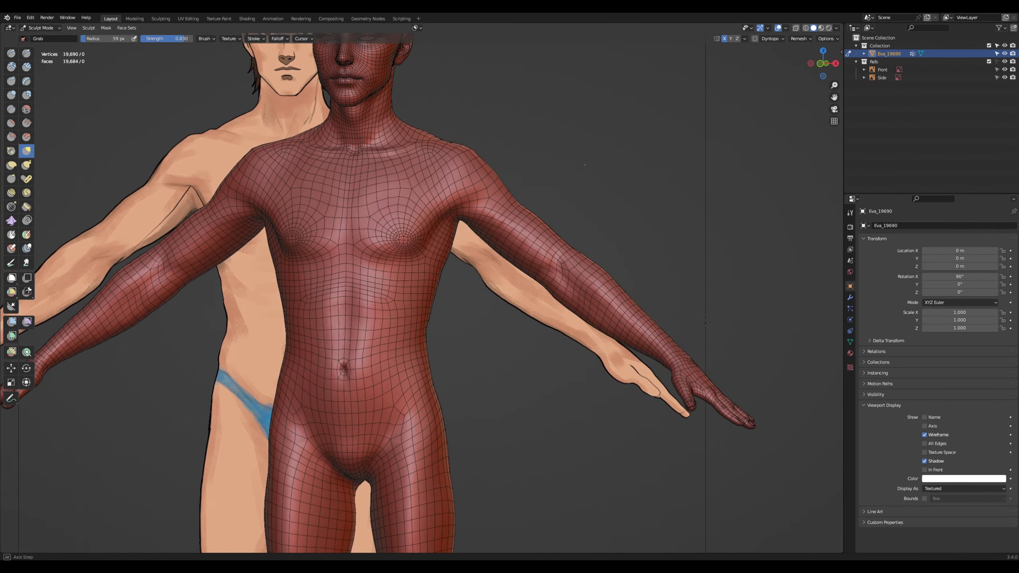
key(KP_1)
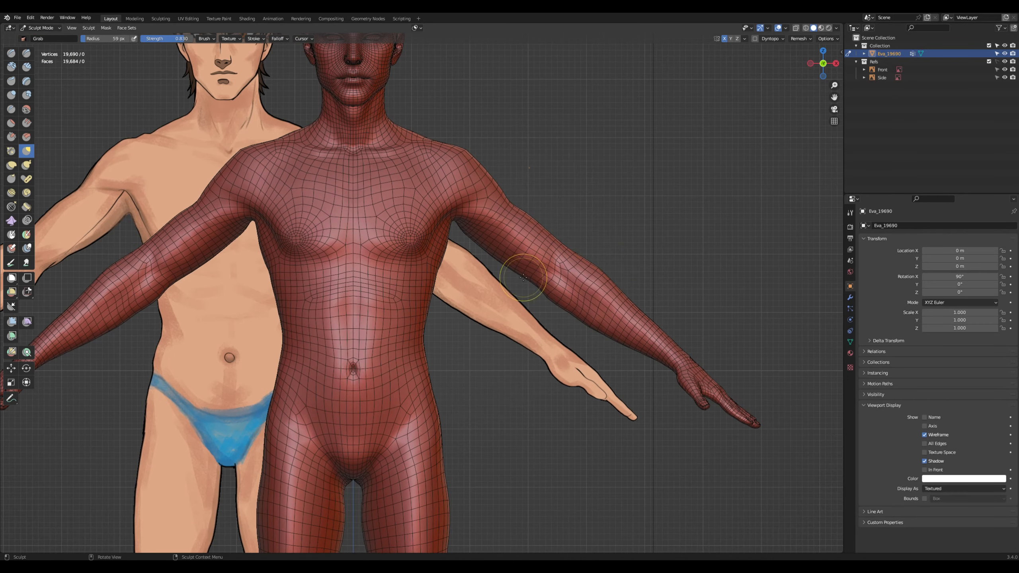
Set the Grab brush radius to 98 px and push the side of the back below the armpit slightly inward
mouse_move(646, 192)
shift+middle_down()
mouse_move(714, 277)
mouse_move(666, 317)
mouse_move(444, 423)
shift+middle_up()
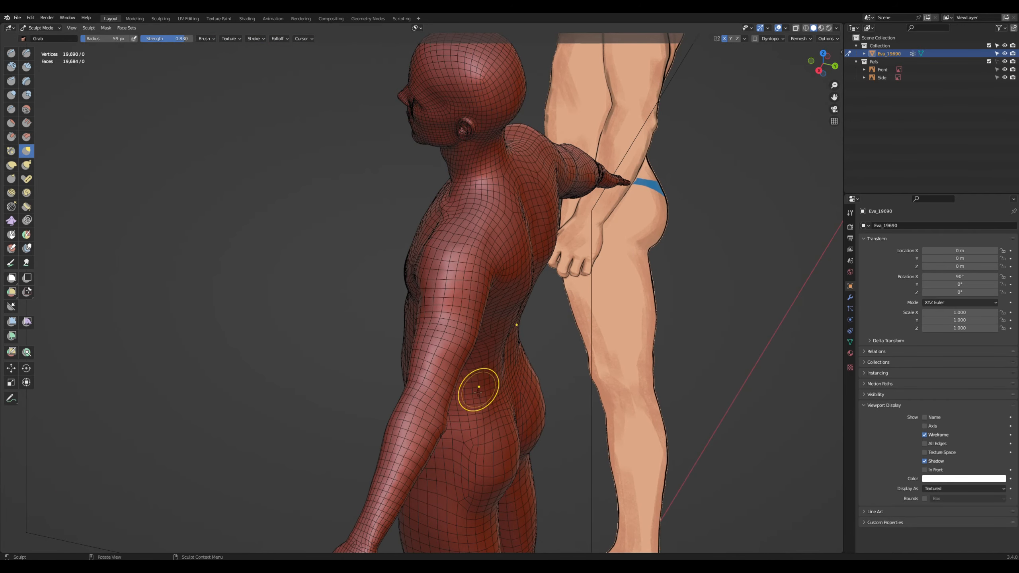
mouse_move(473, 387)
middle_down()
mouse_move(492, 348)
mouse_move(461, 324)
middle_up()
key(f)
click(473, 327)
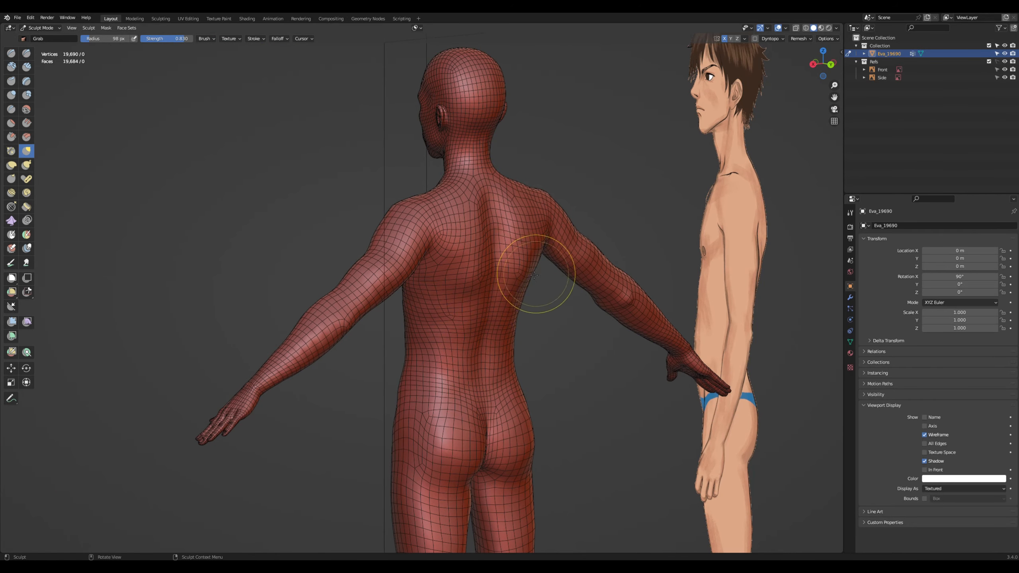
middle_drag(533, 275, 476, 281)
drag(375, 306, 383, 300)
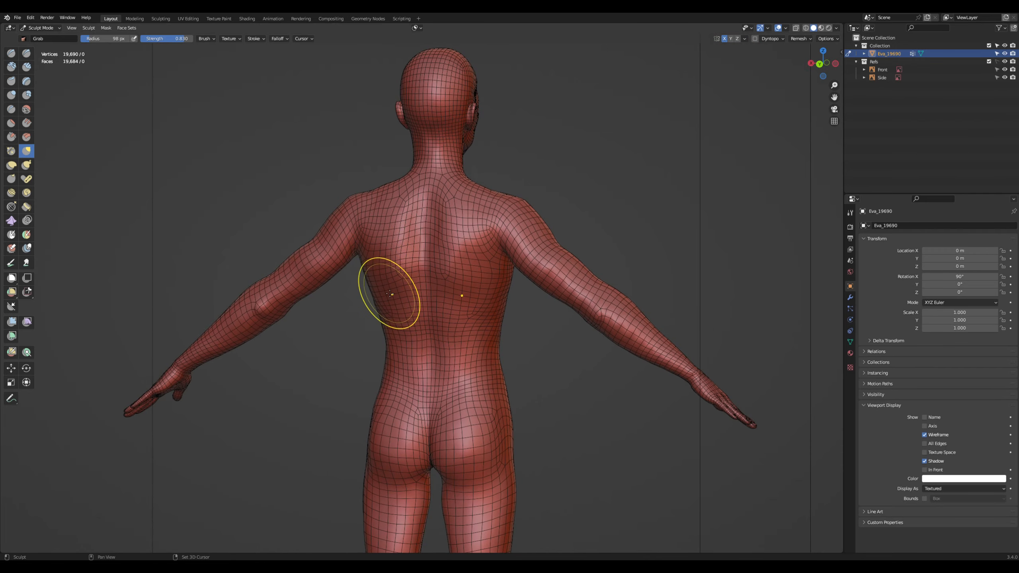
Set the Grab brush radius to 63 px and frame the head in front view
mouse_move(459, 322)
middle_down()
mouse_move(474, 326)
mouse_move(506, 274)
middle_up()
mouse_move(515, 348)
middle_down()
mouse_move(466, 306)
mouse_move(460, 245)
mouse_move(489, 310)
mouse_move(598, 299)
mouse_move(670, 462)
middle_up()
key(f)
click(452, 317)
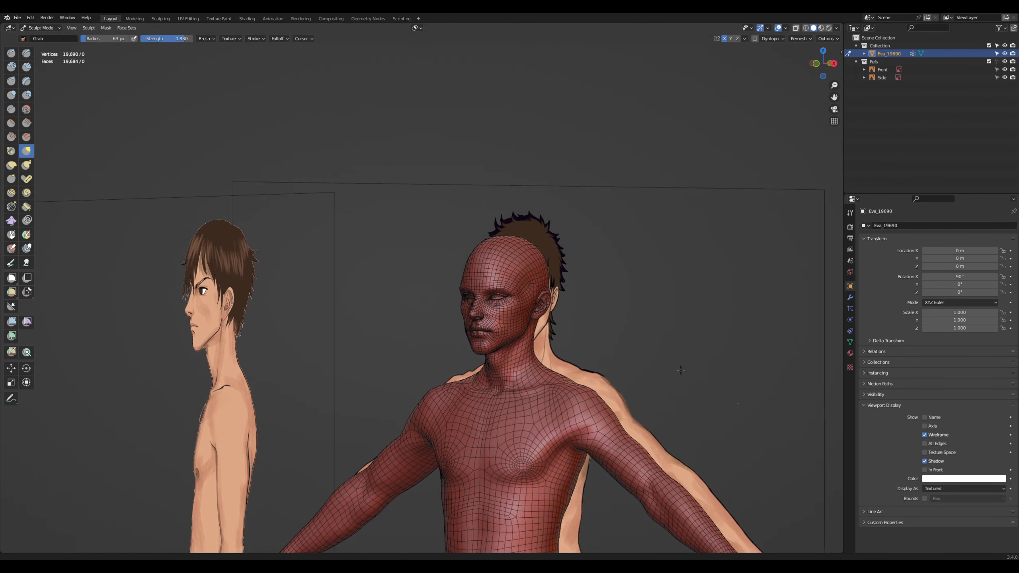
key(KP_1)
scroll(687, 337, up, 2)
Turn off the body mesh's wireframe display and reveal the hidden eyeballs in Edit Mode
click(924, 435)
key(Tab)
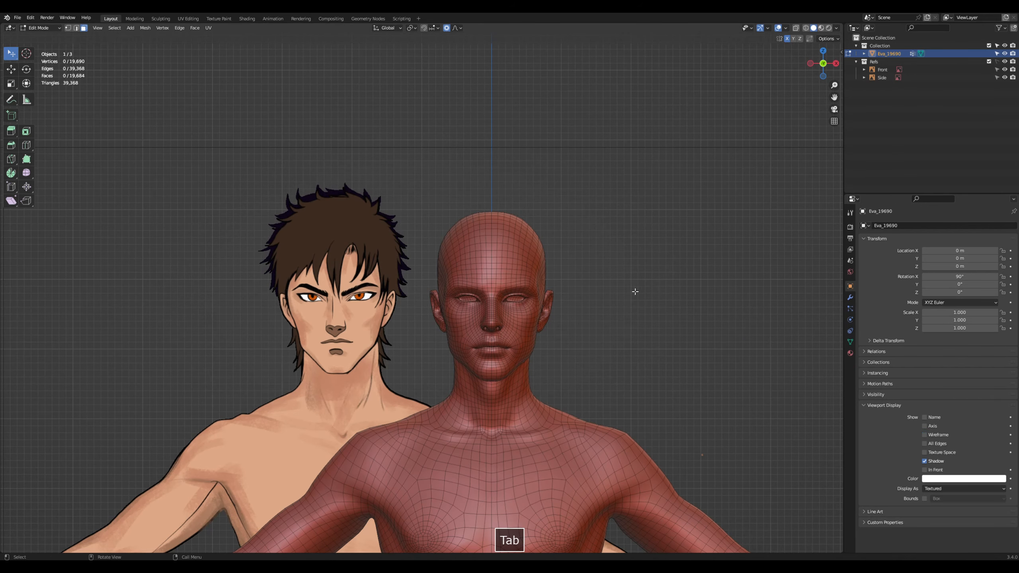
scroll(600, 271, up, 2)
key(alt+h)
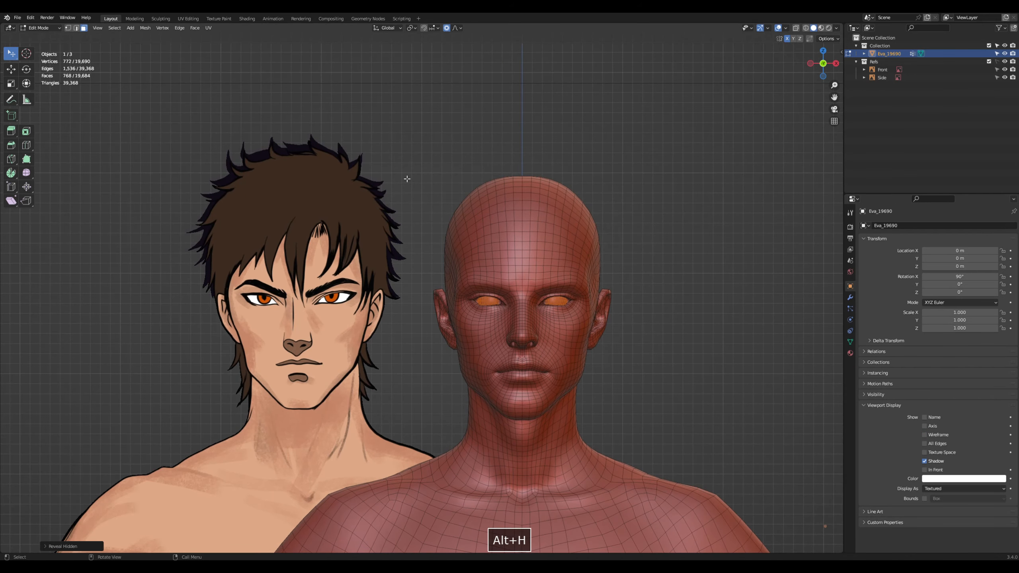
Hide the Refs collection and switch the viewport shading from the red matcap to grey studio lighting
scroll(706, 236, up, 5)
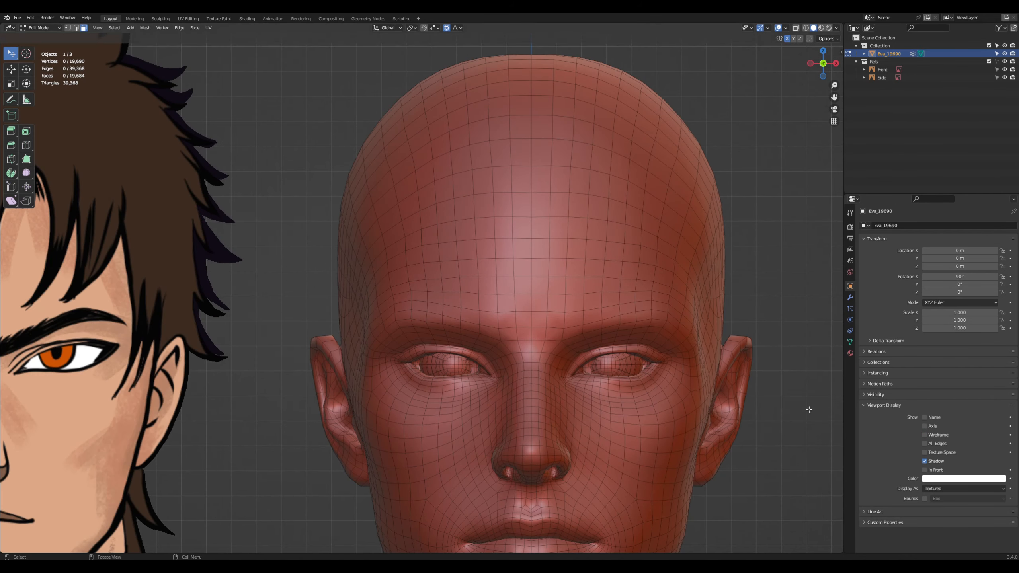
scroll(809, 410, down, 1)
shift+middle_drag(743, 382, 712, 319)
scroll(712, 319, up, 1)
click(989, 62)
scroll(705, 269, up, 1)
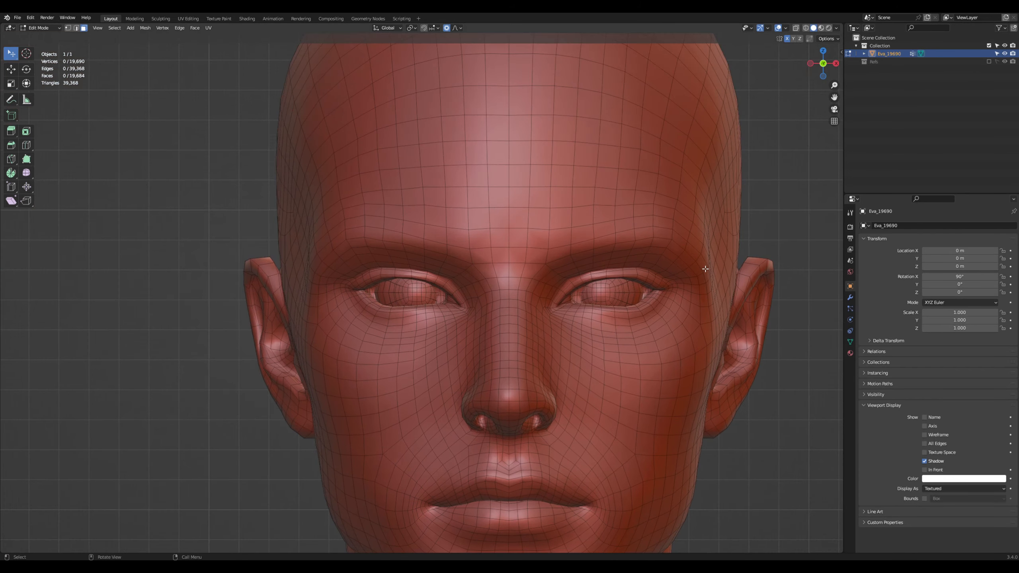
shift+middle_drag(706, 270, 652, 271)
click(836, 28)
click(800, 67)
scroll(596, 306, up, 1)
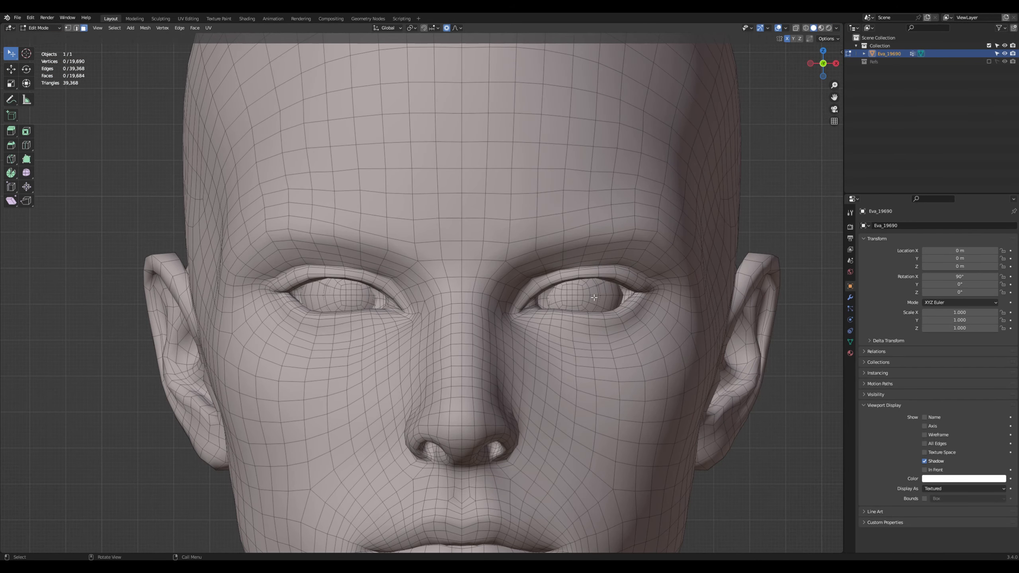
Select both complete eyeballs and move them about 0.6 m forward along Y in side view with X-ray on
click(595, 298)
key(ctrl+l)
scroll(594, 297, down, 2)
key(KP_3)
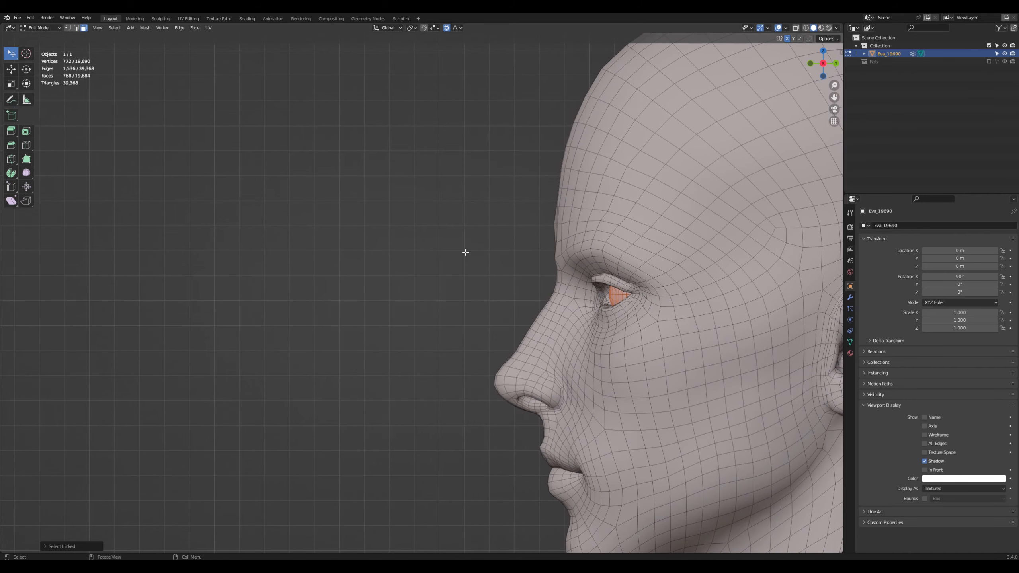
key(alt+z)
middle_drag(465, 251, 577, 273)
key(g)
key(y)
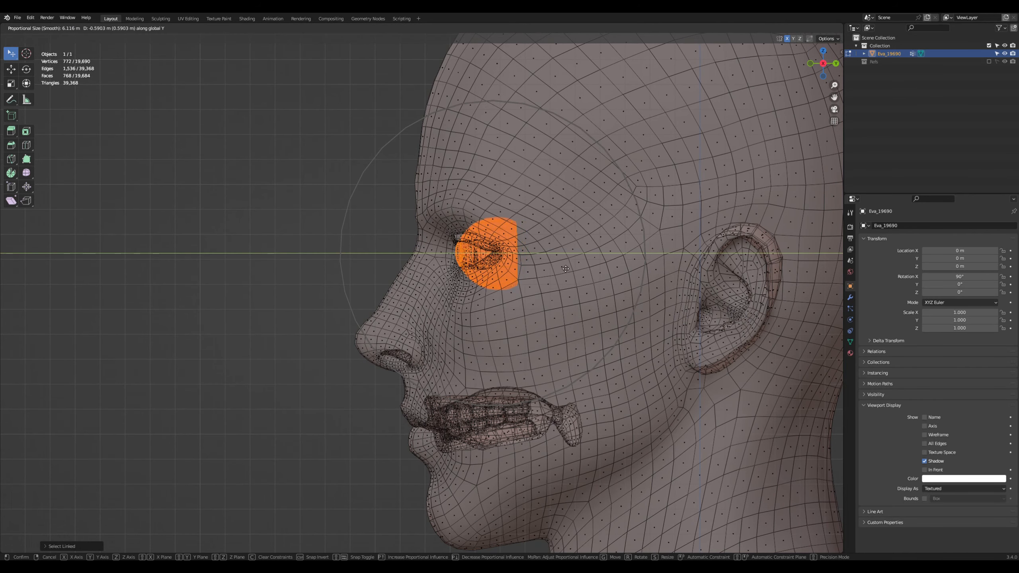
click(567, 269)
Turn X-ray off and refine the eyeballs' depth along Y with the proportional size reduced to 3.797 m
key(KP_1)
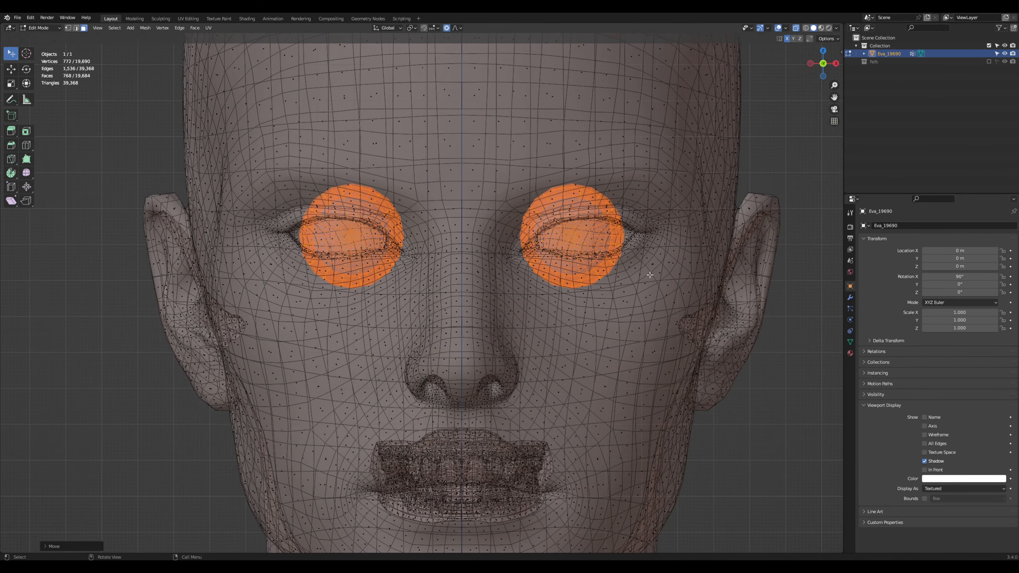
key(alt+z)
key(KP_3)
key(g)
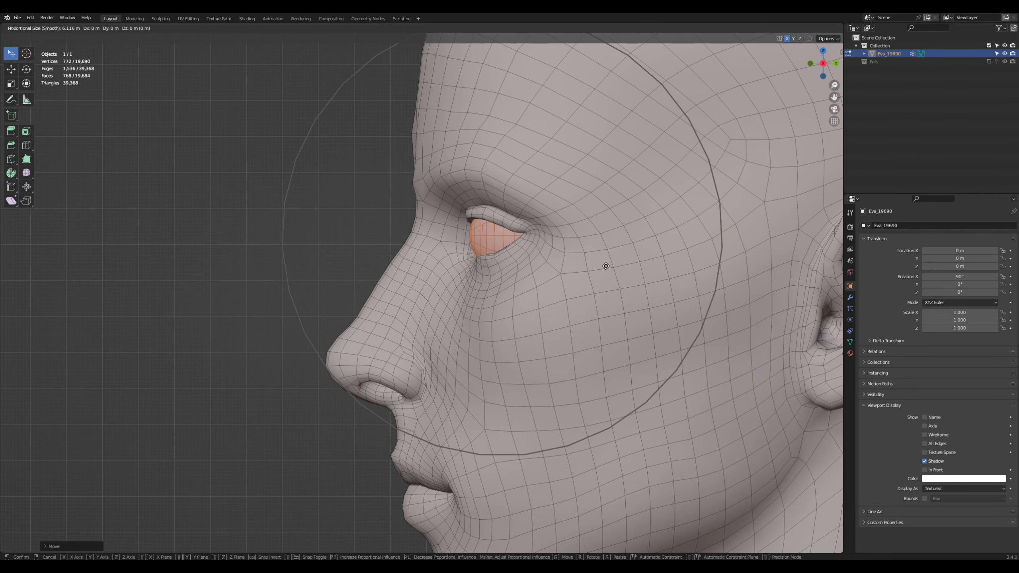
key(y)
scroll(606, 265, up, 5)
click(608, 264)
key(KP_1)
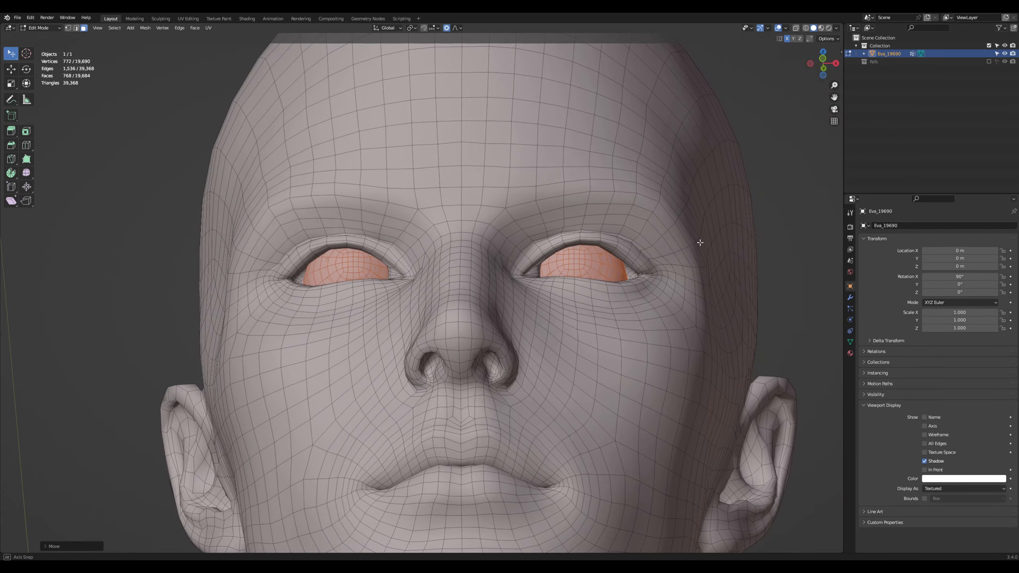
Raise both eyeballs about 0.07 m along Z in front view
alt+middle_drag(700, 243, 701, 264)
key(g)
key(z)
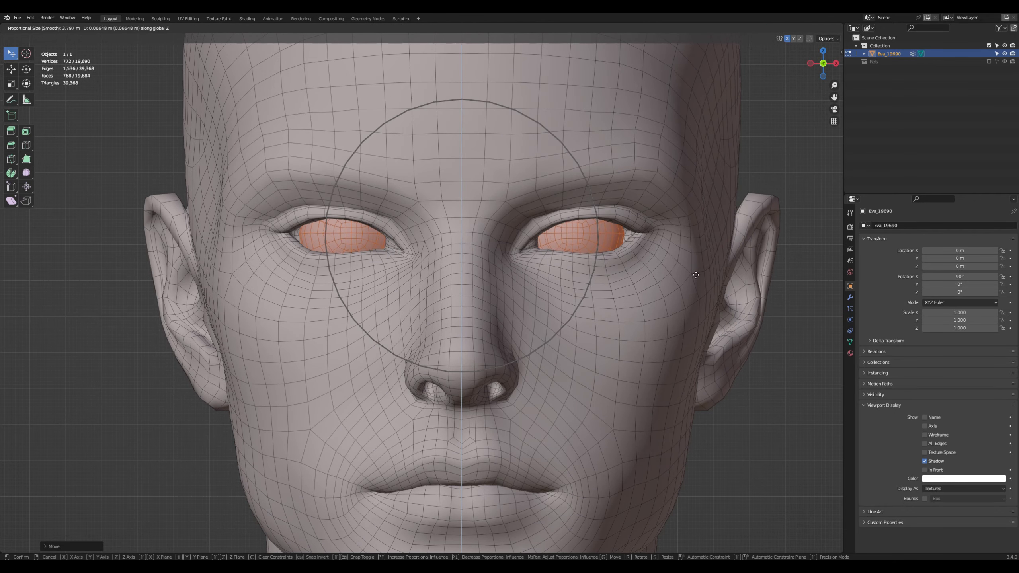
click(696, 274)
Turn off X mirroring, select only the character's left eyeball and move it outward by 0.1 m along X twice
key(alt+a)
key(l)
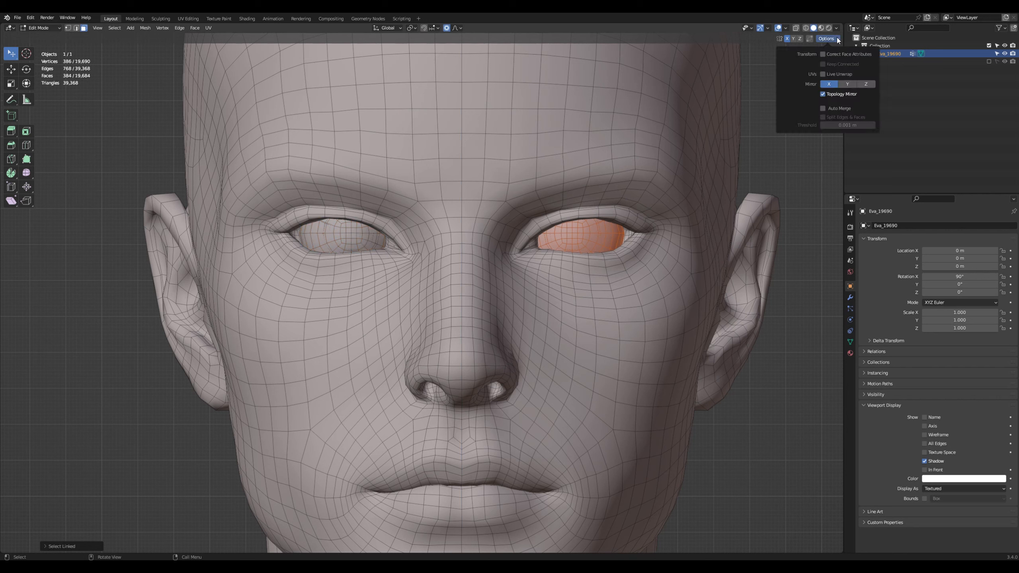
click(787, 39)
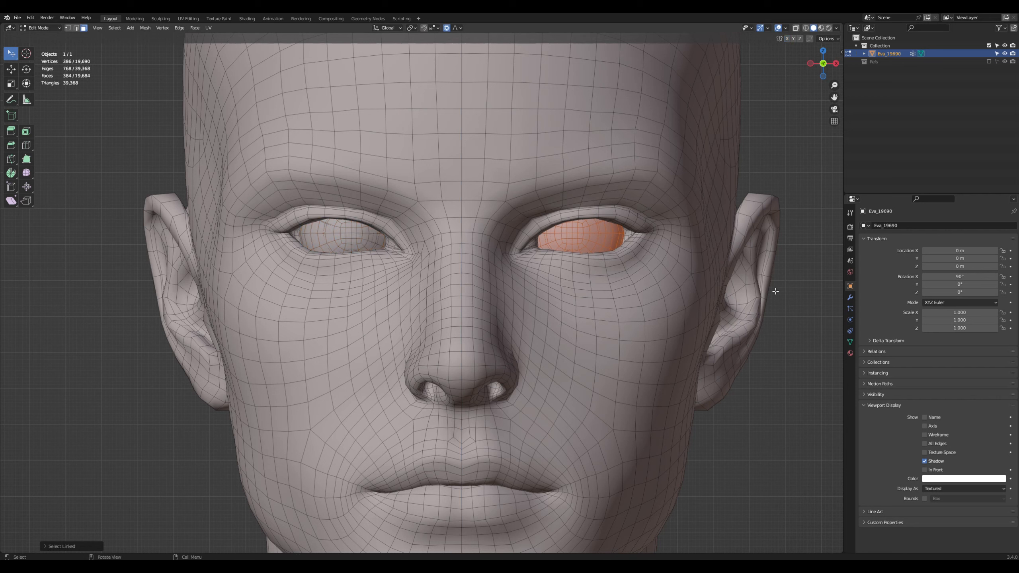
key(g)
key(x)
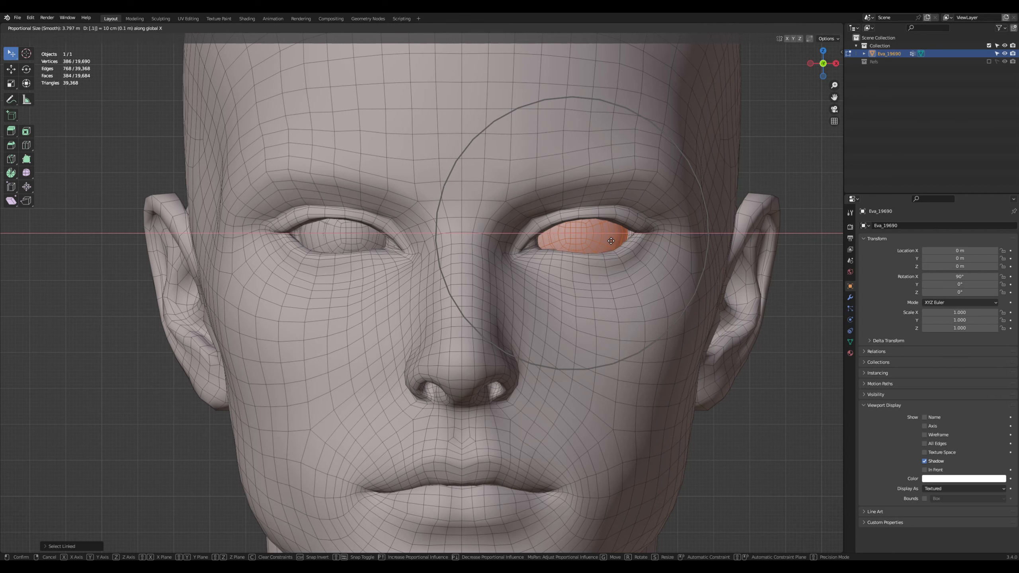
key(Return)
key(g)
key(x)
key(Return)
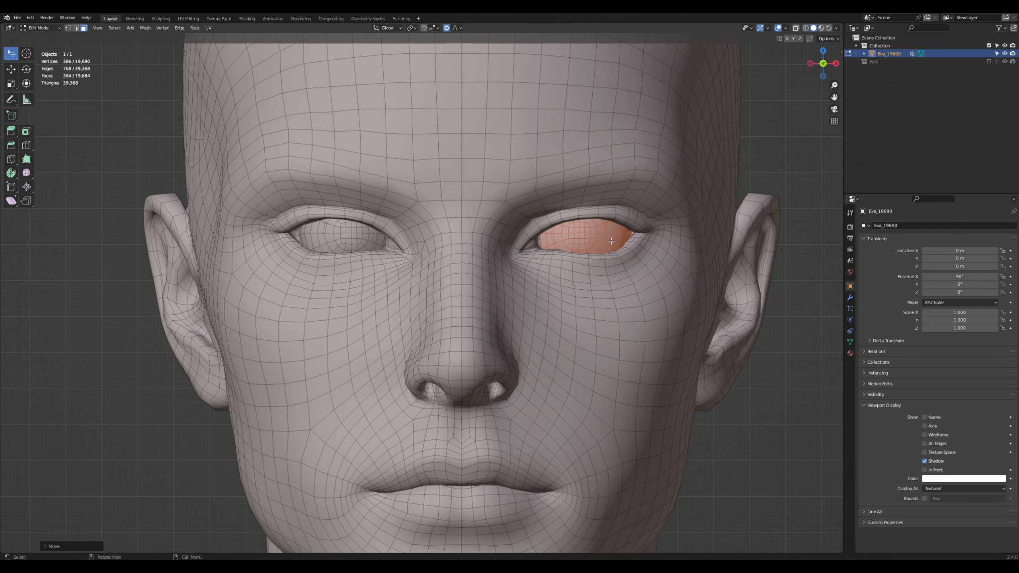
Select the character's right eyeball, shift it outward along X to match the other one, and clear the selection
key(alt+a)
key(l)
key(g)
key(x)
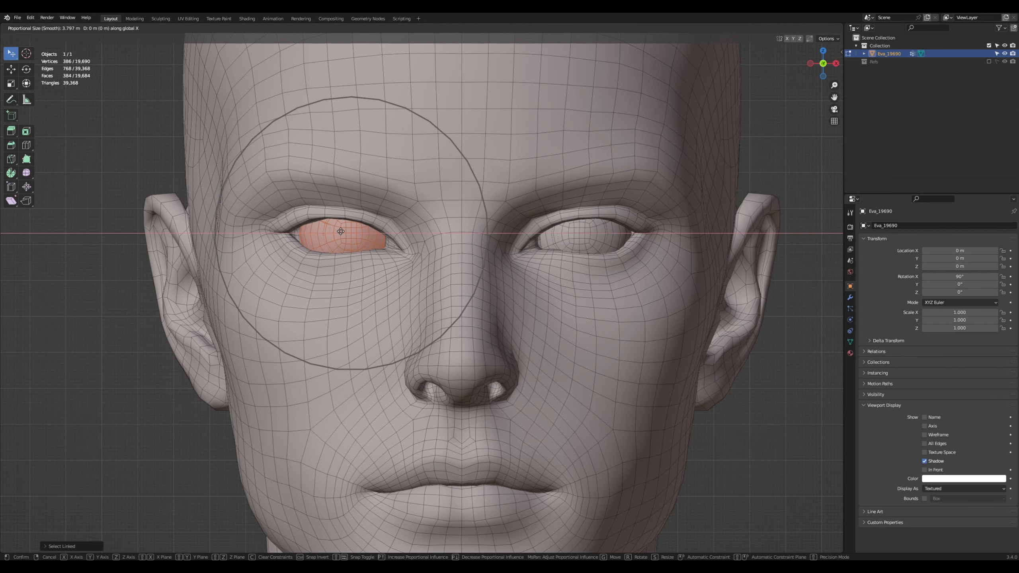
key(Escape)
key(alt+a)
middle_drag(340, 232, 641, 251)
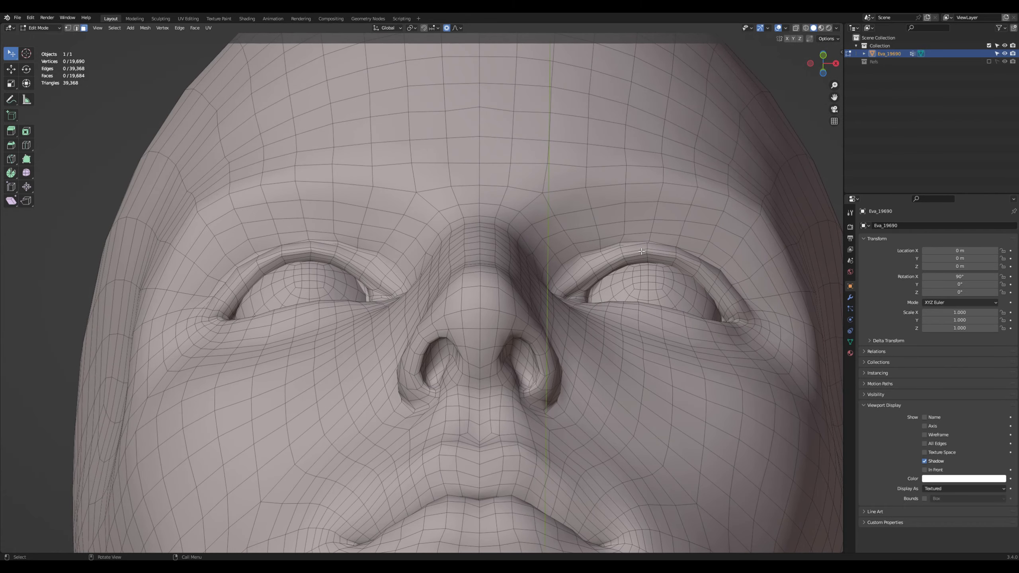
Turn X mirroring back on and nudge an upper-eyelid edge near the inner eye corner with a reduced proportional size
key(2)
click(834, 40)
click(828, 85)
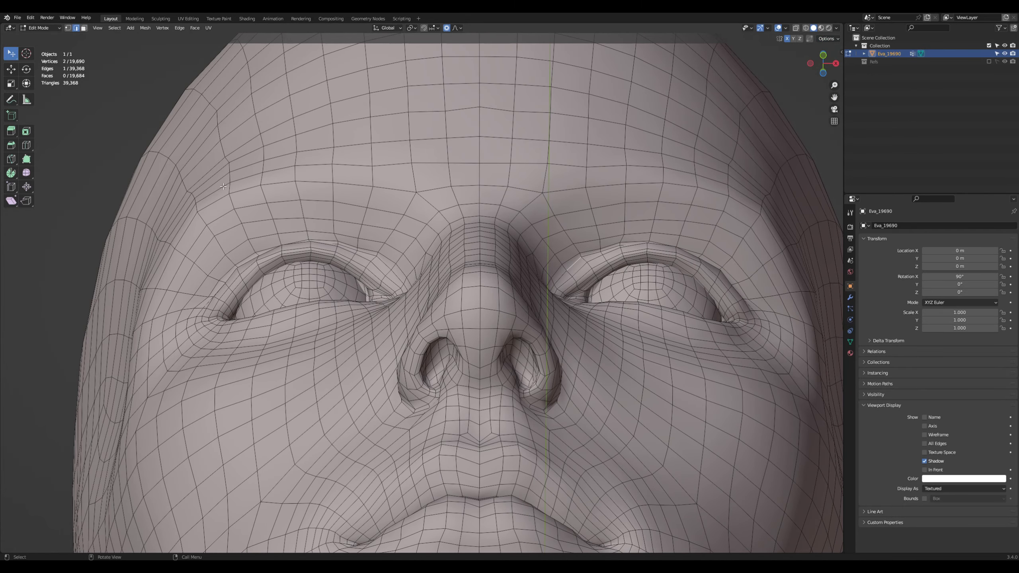
click(11, 69)
drag(573, 283, 572, 286)
scroll(572, 283, up, 17)
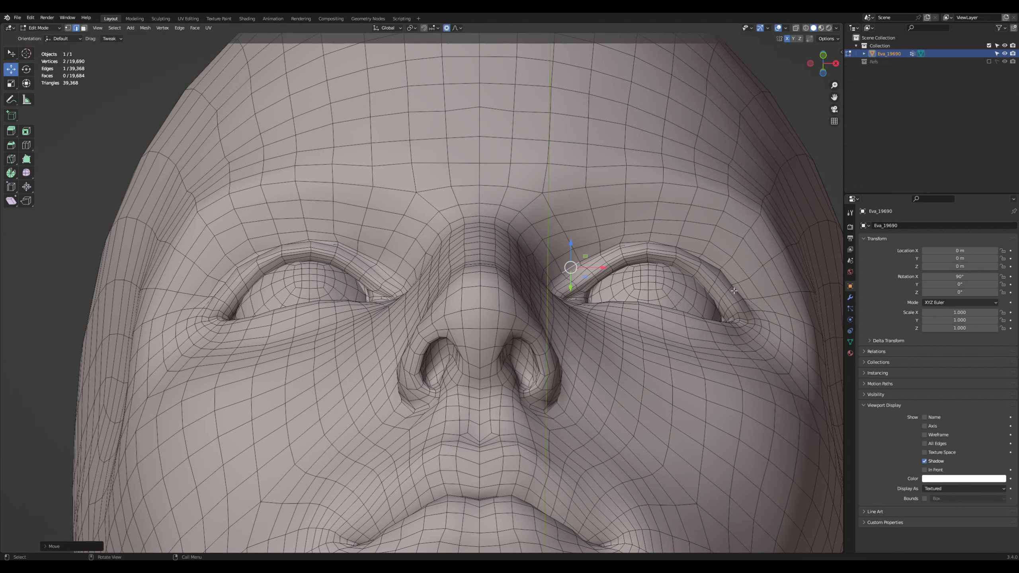
Adjust the outer upper-eyelid edges with small moves and Shrink/Fatten so the lid fits around the eyeball
click(726, 278)
drag(726, 299, 726, 303)
click(738, 297)
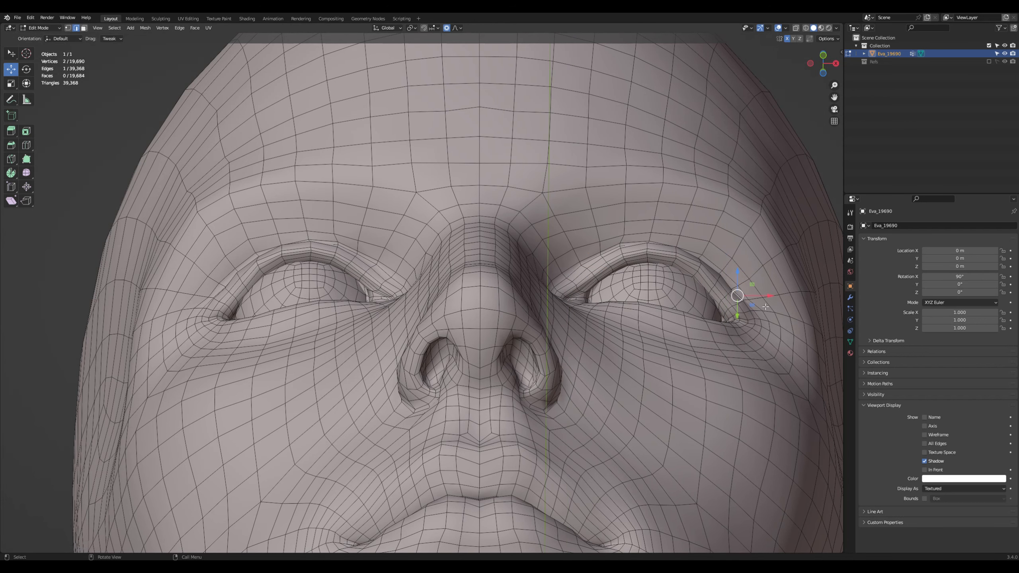
middle_drag(741, 301, 789, 158)
key(alt+s)
click(753, 178)
click(714, 260)
drag(728, 269, 725, 268)
Switch to face selection, nudge the eyelid faces at the outer eye corner, and clear the selection
key(3)
click(698, 258)
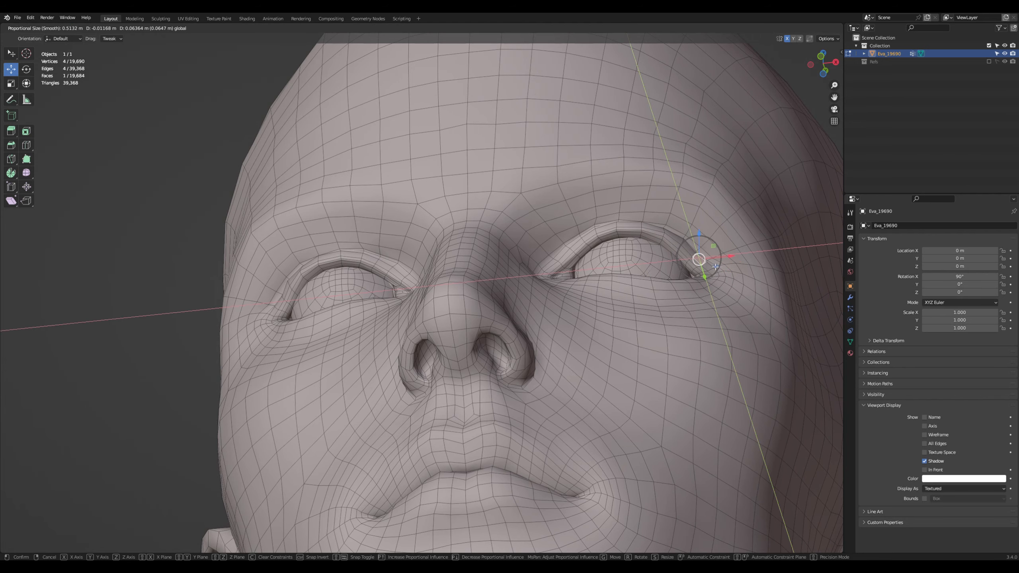
shift+click(727, 275)
drag(743, 278, 741, 281)
key(alt+a)
Raise a face above the inner eye corner slightly along Z and reposition an outer upper-eyelid edge from below
scroll(739, 282, down, 1)
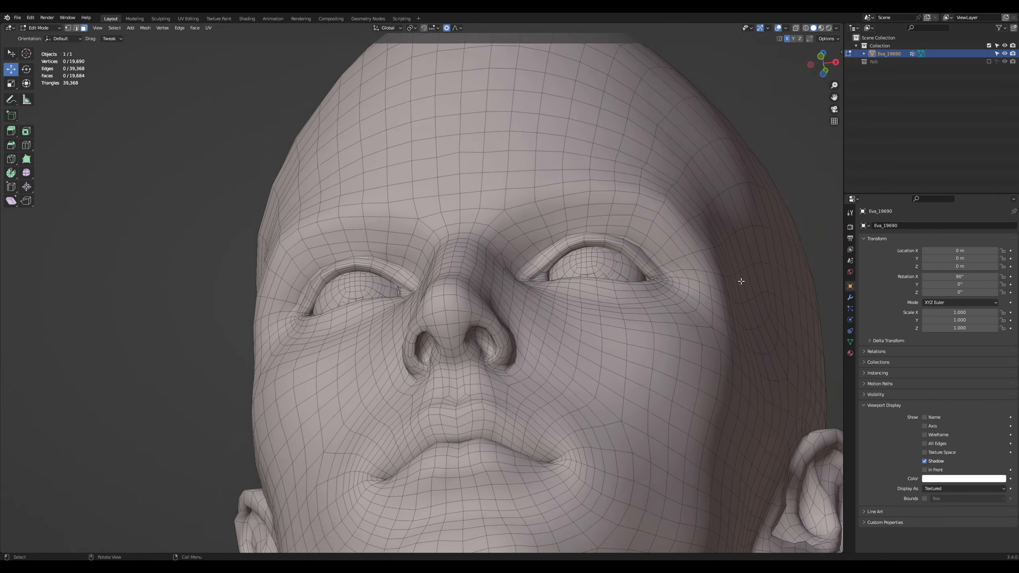
middle_drag(740, 282, 732, 317)
scroll(547, 218, up, 1)
drag(547, 181, 546, 180)
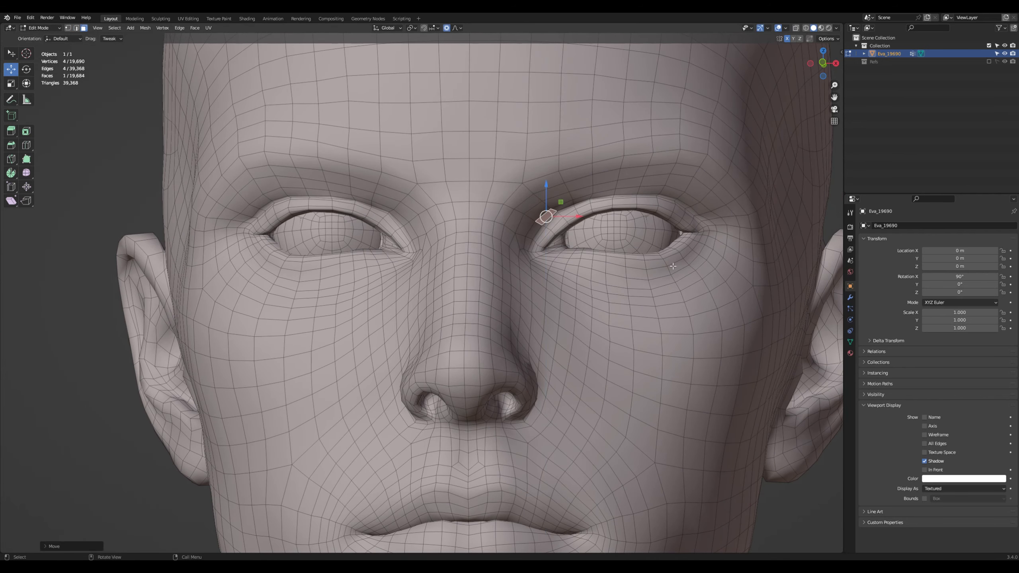
click(666, 197)
middle_drag(668, 198, 672, 160)
drag(687, 266, 683, 275)
key(alt+a)
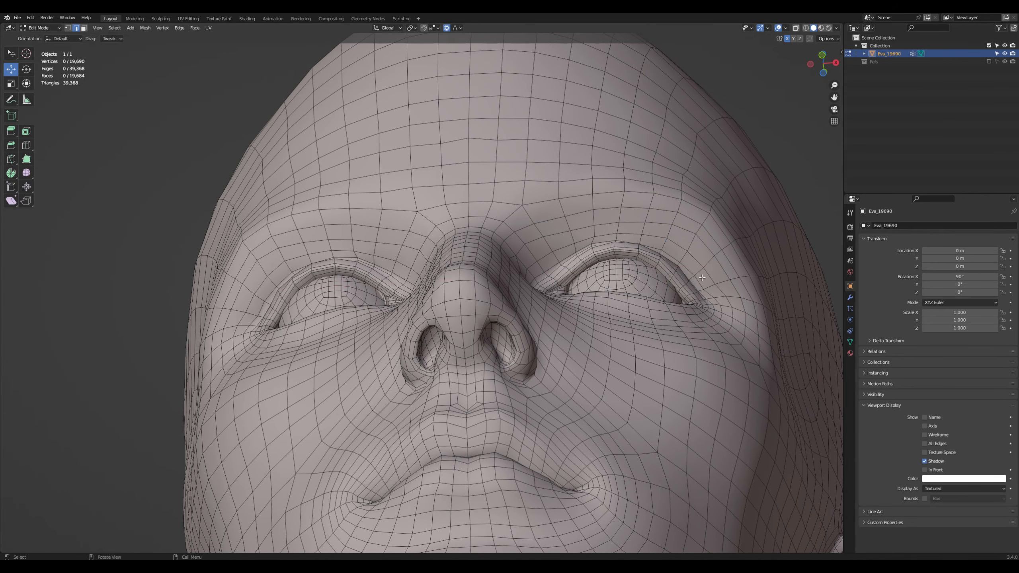
Raise an edge of the outer upper-eyelid crease along Z in front view and inspect the face in Object Mode
key(KP_1)
scroll(702, 277, down, 1)
scroll(706, 279, down, 1)
scroll(641, 247, up, 3)
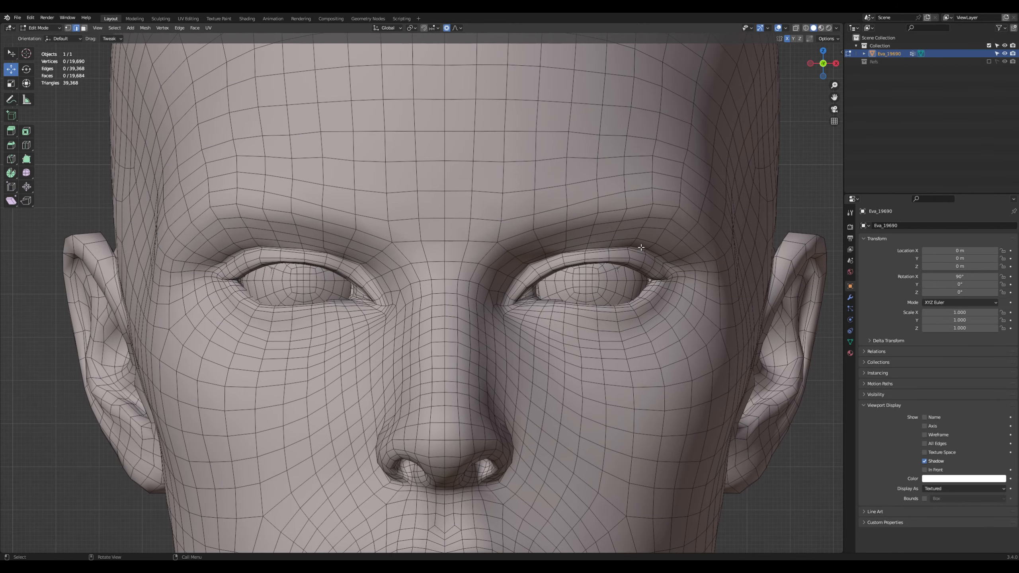
drag(636, 220, 636, 214)
scroll(642, 213, down, 3)
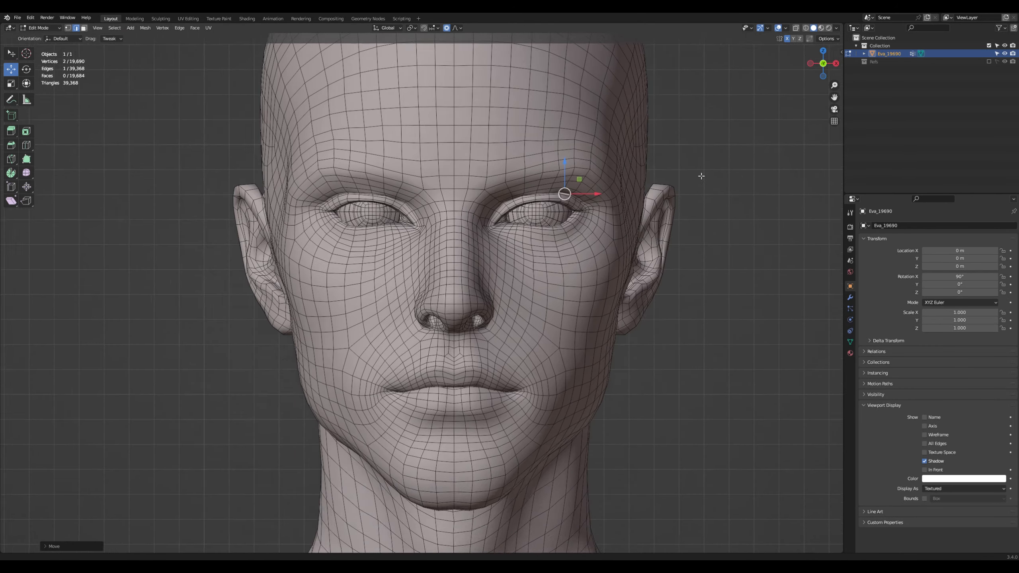
key(Tab)
scroll(698, 193, down, 2)
mouse_move(694, 208)
middle_down()
mouse_move(652, 225)
mouse_move(666, 266)
middle_up()
Return to Edit Mode and shift the eyelid faces at the inner eye corner slightly toward the nose
scroll(663, 269, up, 6)
key(Tab)
scroll(664, 270, up, 3)
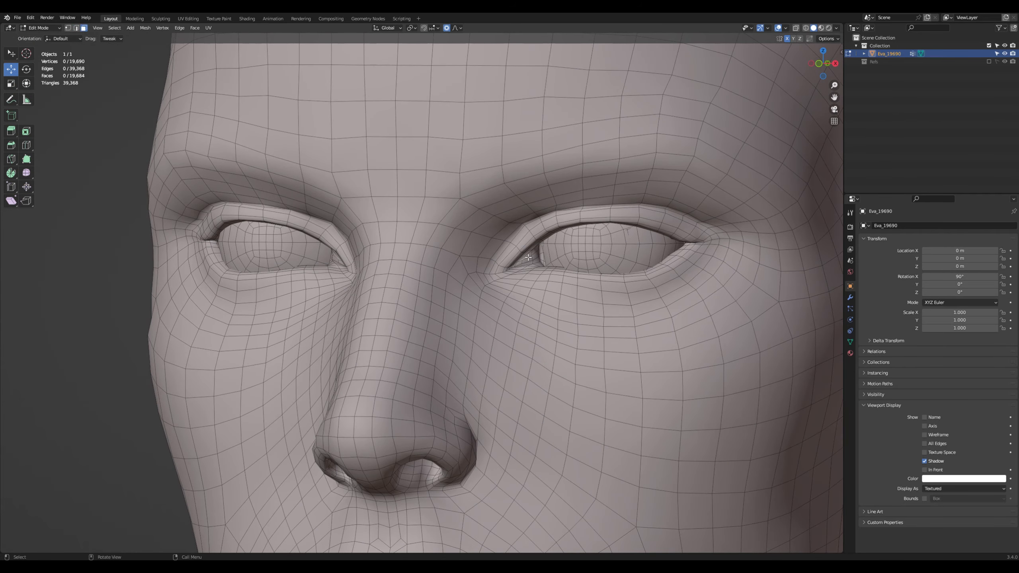
ctrl+click(528, 265)
middle_drag(528, 265, 558, 295)
drag(554, 259, 546, 261)
Select the lower-eyelid faces near the outer eye corner and nudge them to follow the eyeball
middle_drag(546, 261, 566, 265)
middle_drag(654, 299, 618, 313)
click(577, 297)
drag(599, 290, 597, 290)
middle_drag(597, 290, 668, 267)
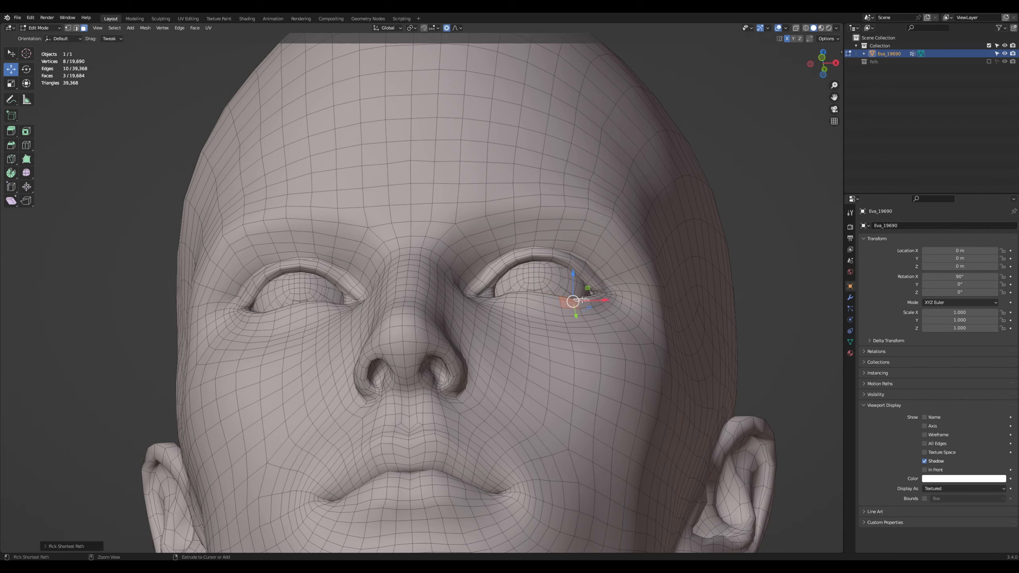
click(577, 315)
Select two lower-eyelid faces near the inner eye corner and shift them slightly along Y
scroll(561, 309, up, 3)
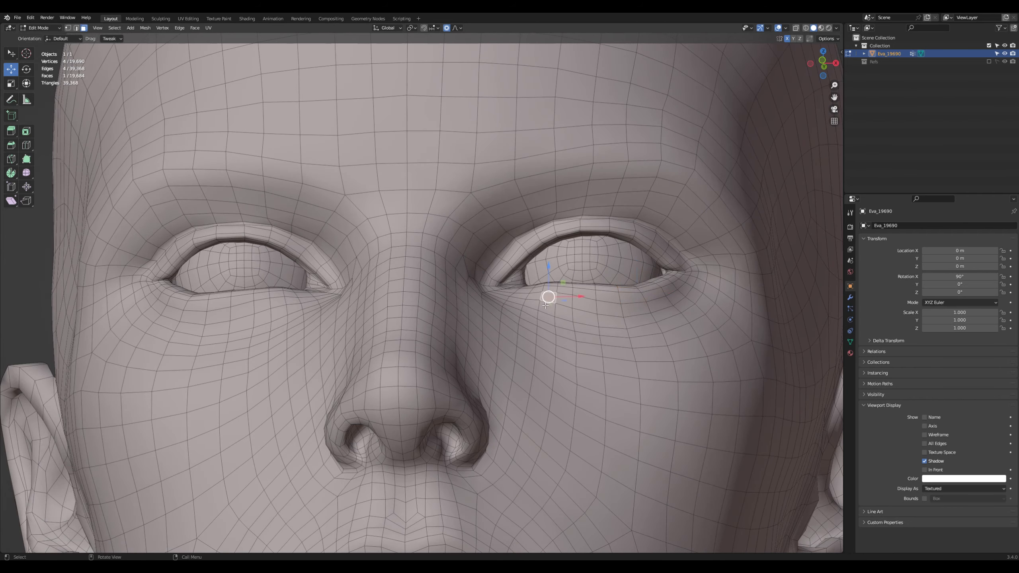
mouse_move(550, 311)
middle_down()
mouse_move(551, 283)
mouse_move(547, 292)
middle_up()
shift+click(548, 320)
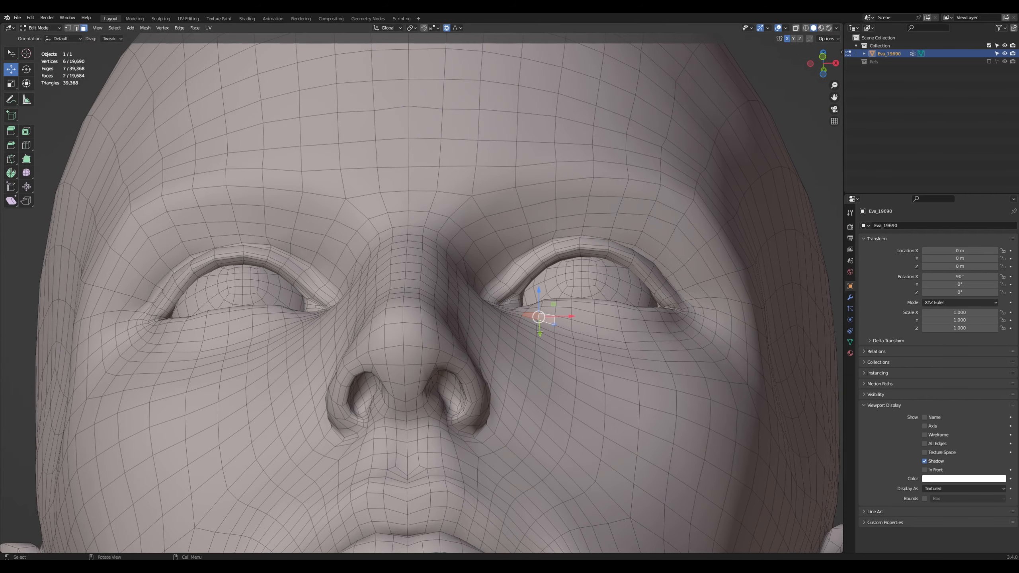
drag(540, 334, 540, 332)
middle_drag(618, 321, 518, 301)
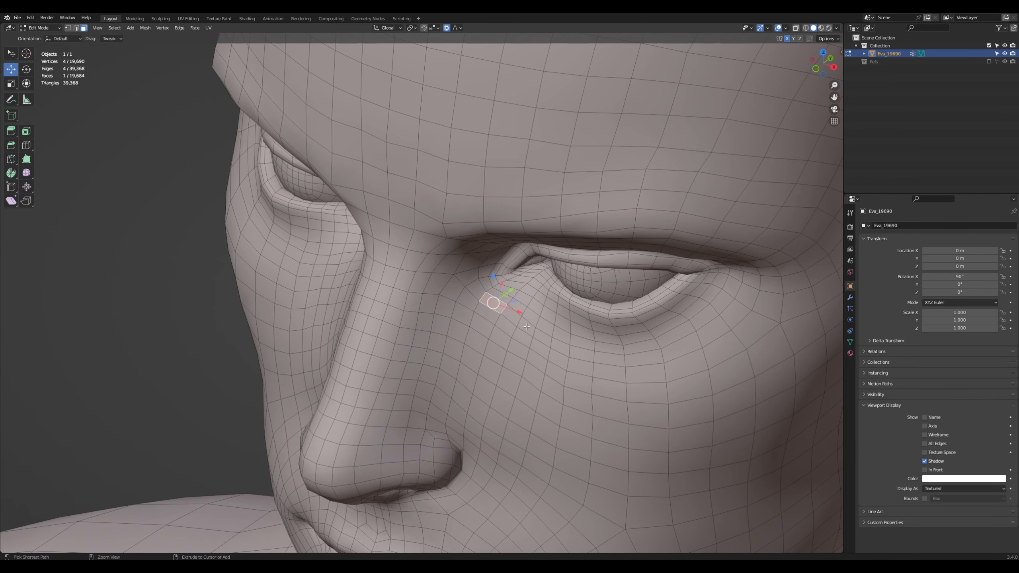
Shrink/Fatten the face below the inner eye corner and nudge the strip of faces beside the nose along Y
key(alt+s)
click(544, 365)
click(518, 306)
ctrl+click(492, 368)
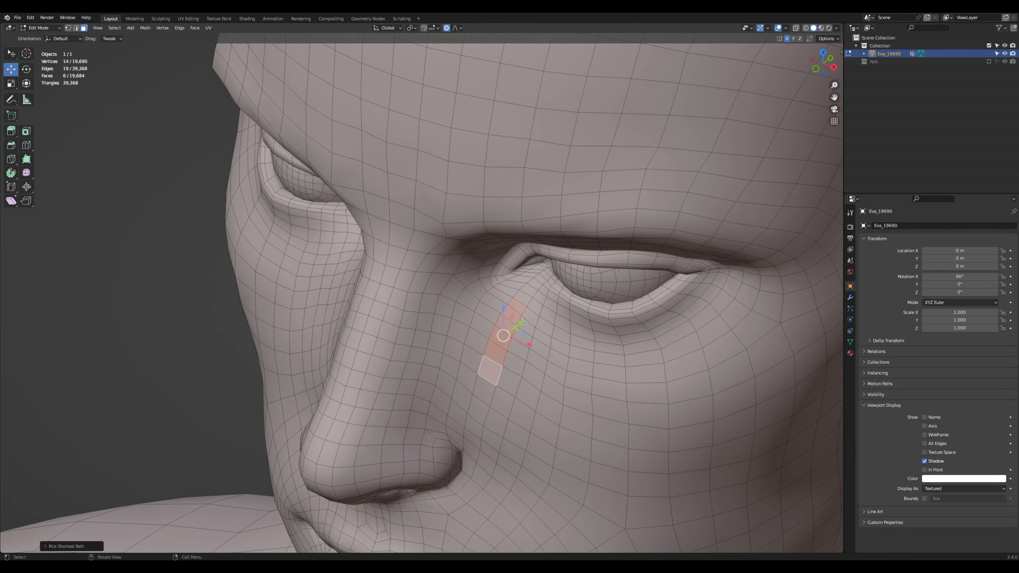
drag(523, 324, 527, 322)
middle_drag(527, 321, 560, 302)
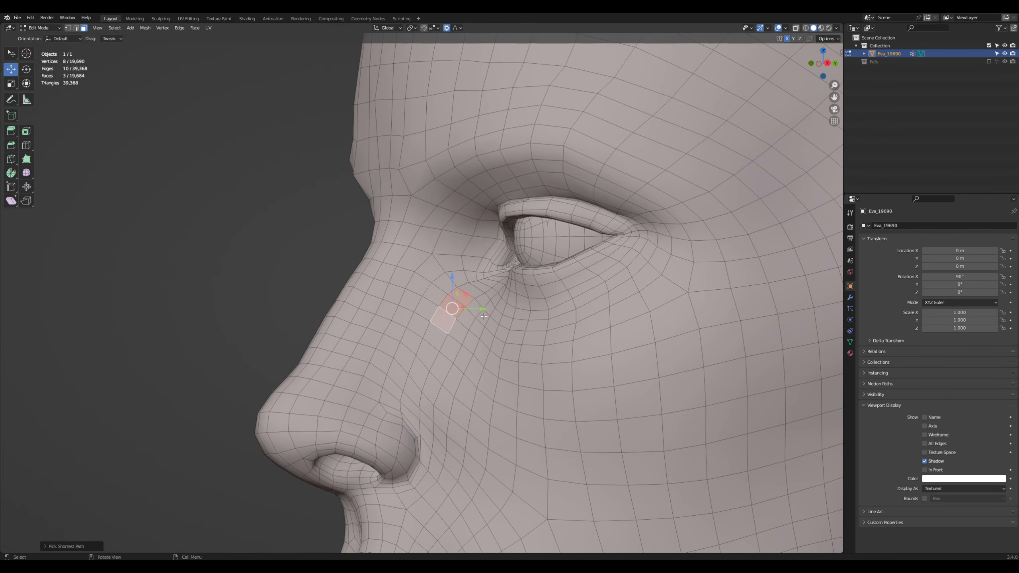
Reposition the three faces below the inner eye corner and Shrink/Fatten the larger face patch beside the nose
key(g)
click(490, 320)
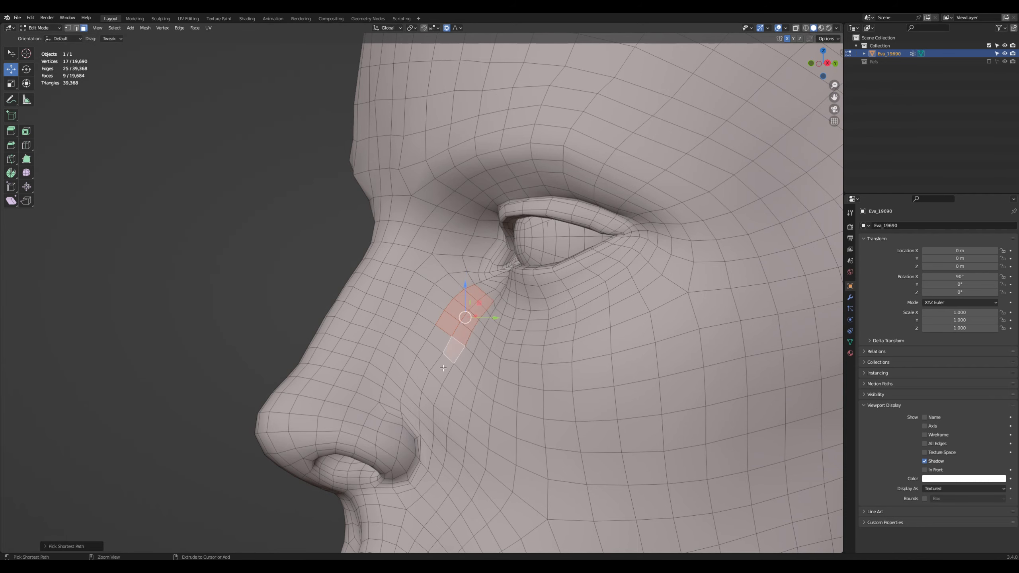
key(alt+s)
click(488, 356)
Refine the edges and faces between the nose and inner eye corner with small X shifts, finishing with nothing selected
middle_drag(487, 357, 528, 313)
click(518, 297)
middle_drag(578, 355, 507, 306)
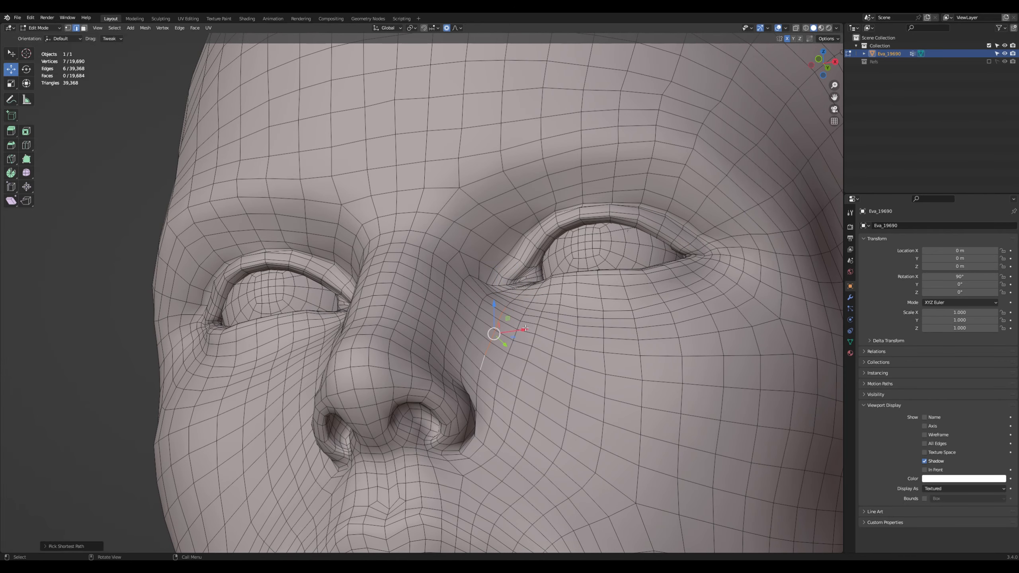
key(3)
click(487, 307)
drag(496, 330, 524, 329)
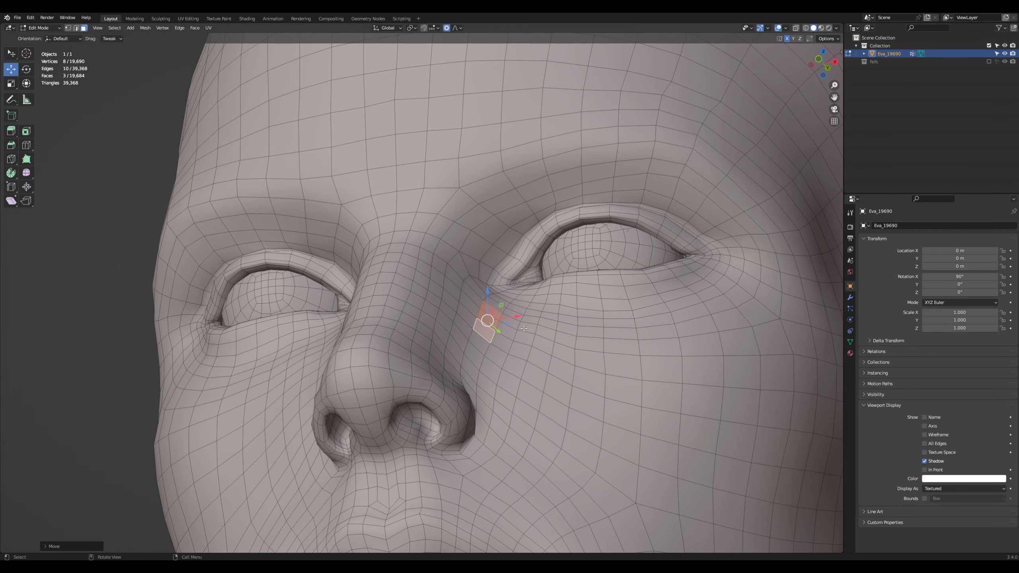
key(alt+a)
scroll(570, 333, down, 2)
middle_drag(569, 333, 578, 354)
scroll(578, 353, down, 3)
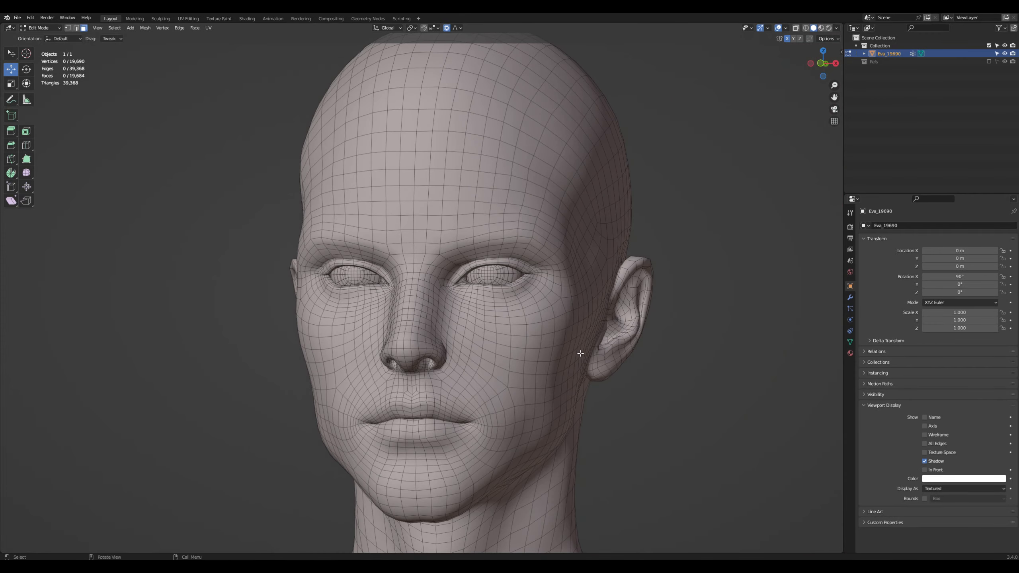
Nudge a single lower-eyelid face near the inner eye corner along Y, then clear the selection
key(KP_1)
scroll(581, 353, up, 1)
scroll(581, 353, up, 2)
scroll(578, 327, up, 3)
middle_drag(578, 327, 584, 380)
click(547, 298)
middle_drag(547, 298, 549, 237)
drag(548, 349, 548, 349)
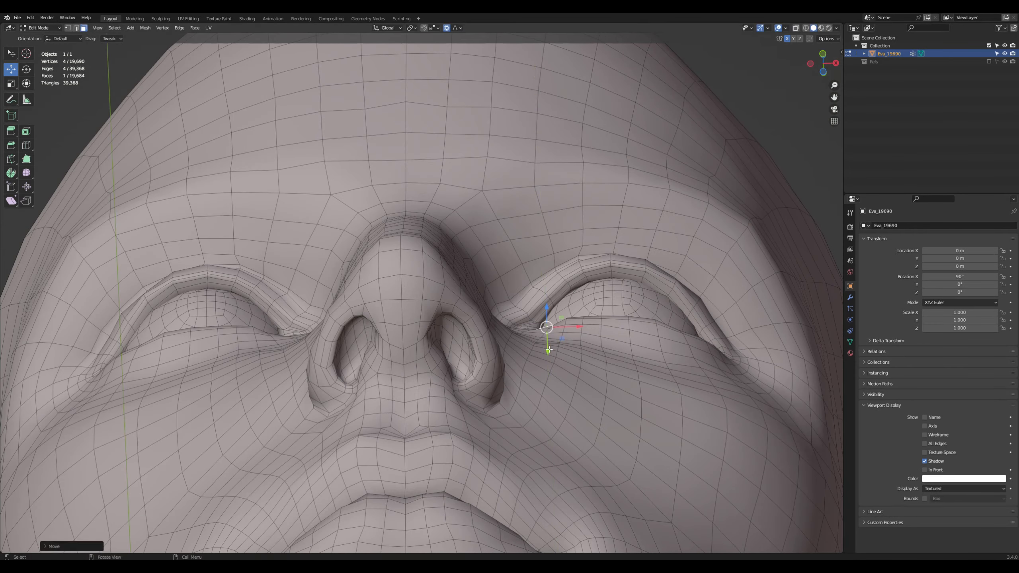
scroll(648, 364, down, 3)
click(648, 364)
middle_drag(648, 365, 619, 394)
scroll(621, 395, down, 3)
scroll(642, 353, down, 2)
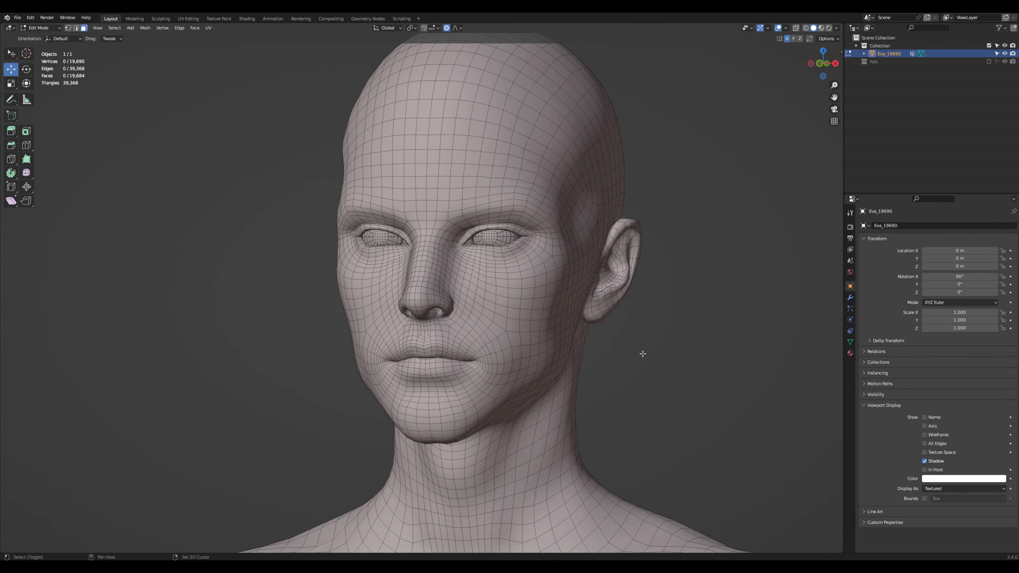
Switch to Sculpt Mode and examine the shaded face from three-quarter and front views
key(Tab)
mouse_move(644, 357)
middle_down()
mouse_move(682, 371)
mouse_move(662, 374)
mouse_move(690, 367)
middle_up()
scroll(690, 366, down, 1)
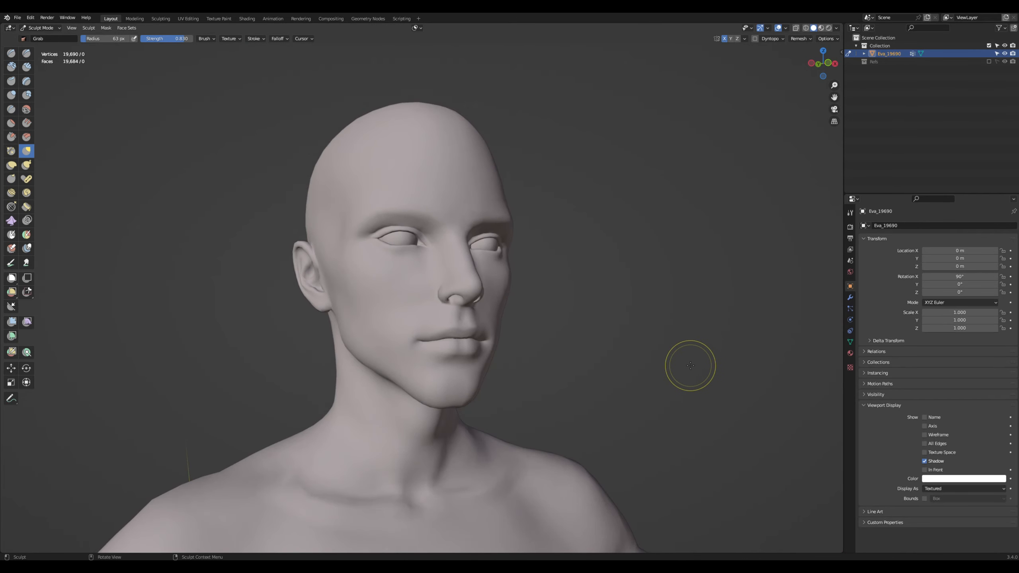
scroll(691, 366, up, 1)
key(KP_1)
scroll(690, 366, up, 3)
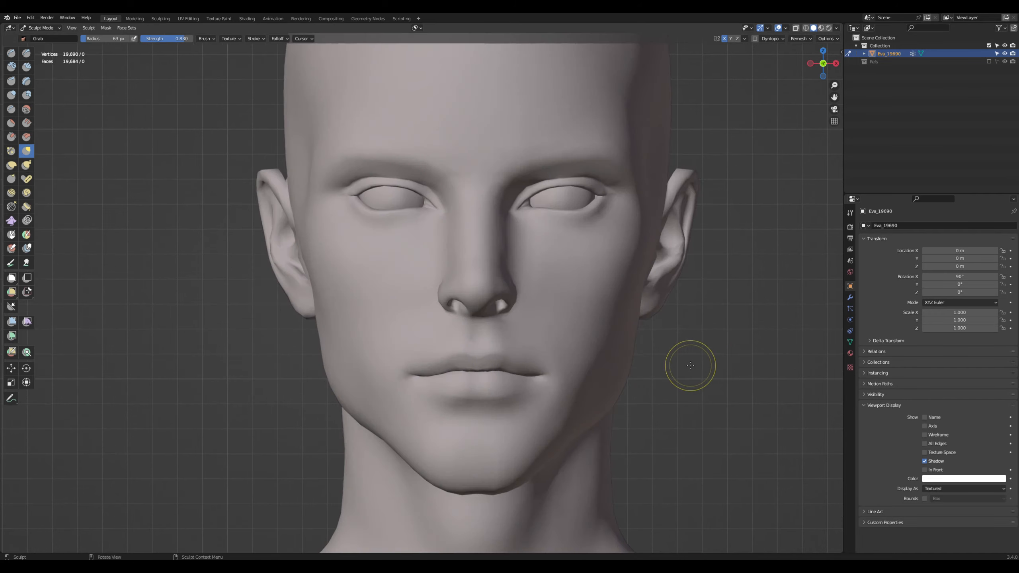
Move a vertex beside the nose bridge along X with proportional editing in Edit Mode, and check the head in Sculpt Mode
key(Tab)
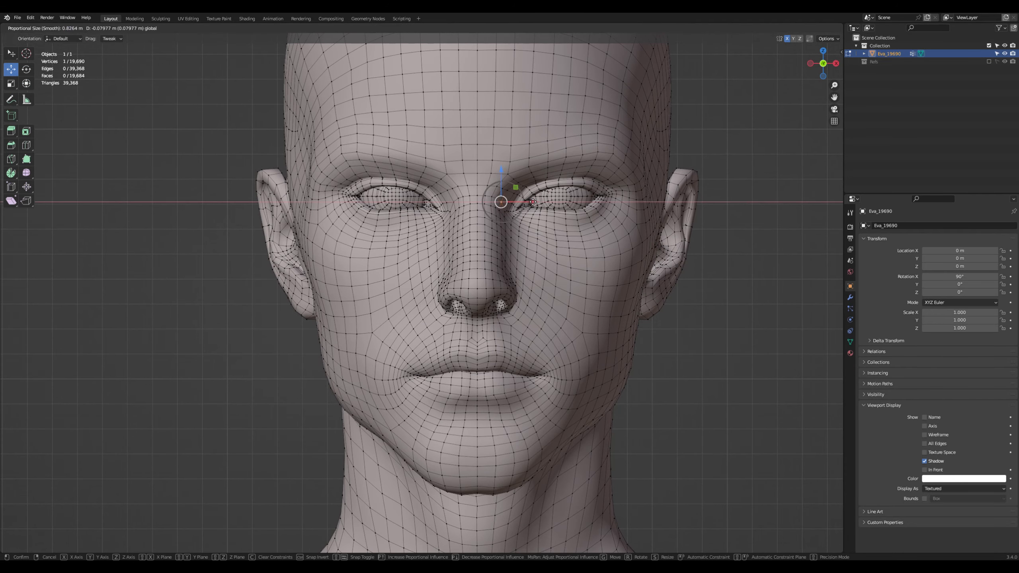
key(Tab)
scroll(610, 228, down, 3)
middle_drag(609, 227, 682, 296)
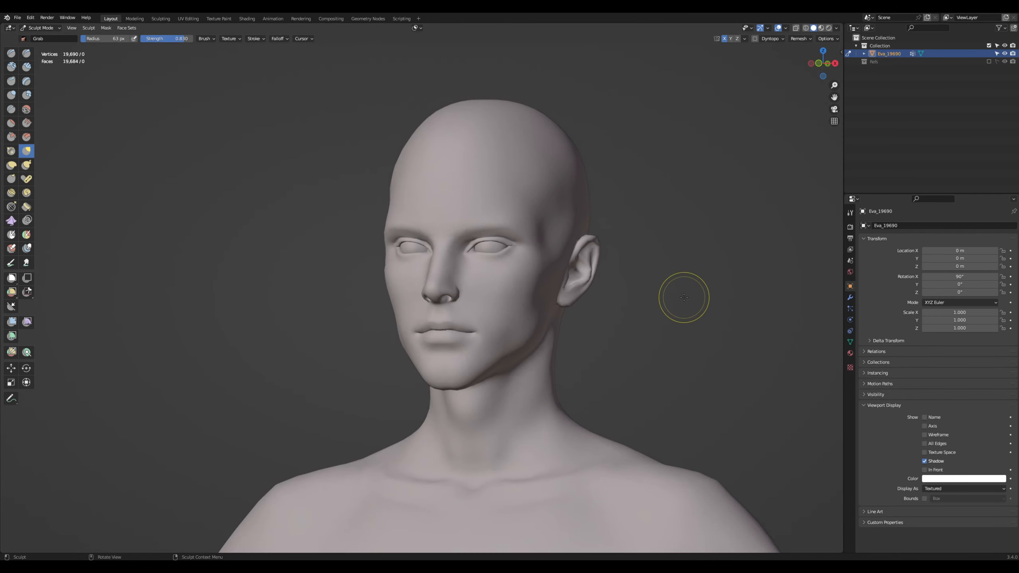
scroll(677, 338, up, 3)
scroll(677, 338, down, 4)
shift+middle_drag(676, 337, 676, 296)
Switch to Object Mode and examine the whole figure's proportions from the front, side and back
key(Tab)
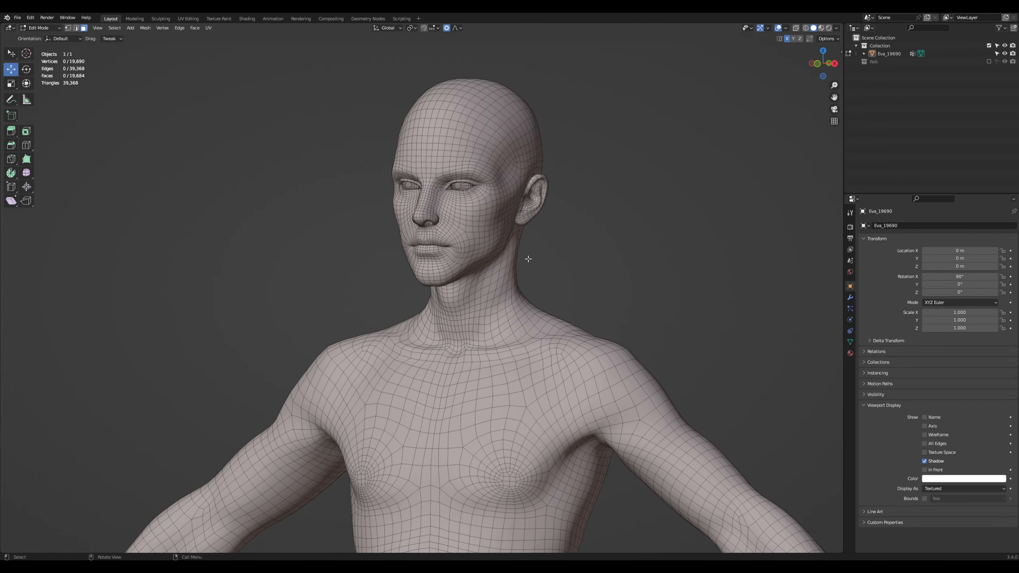
click(44, 37)
scroll(315, 150, down, 2)
scroll(593, 255, down, 3)
key(KP_1)
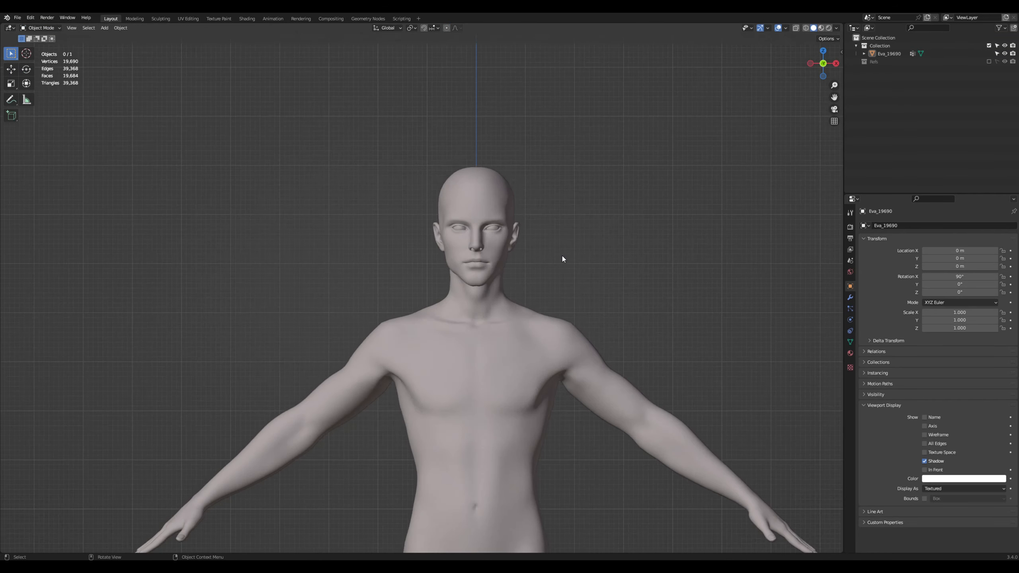
shift+middle_drag(585, 290, 601, 164)
scroll(594, 199, up, 2)
scroll(601, 164, down, 1)
key(KP_3)
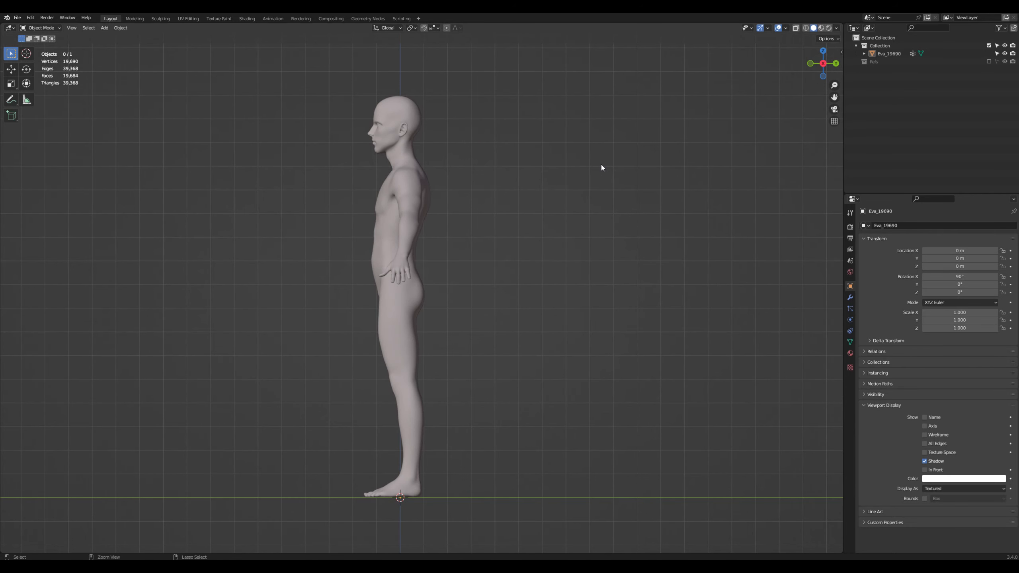
key(ctrl+KP_1)
key(KP_1)
shift+middle_drag(603, 166, 607, 333)
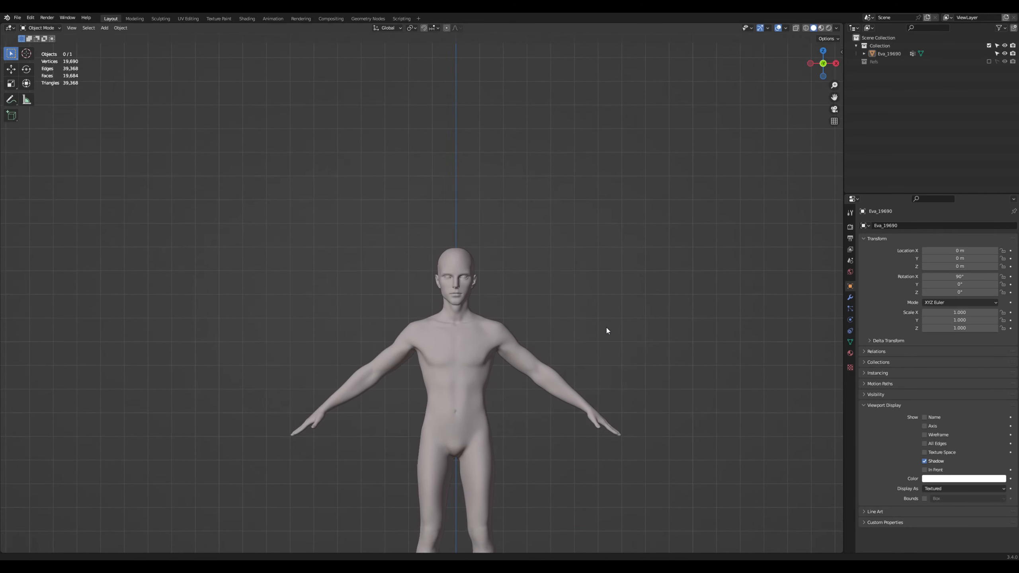
scroll(607, 328, up, 6)
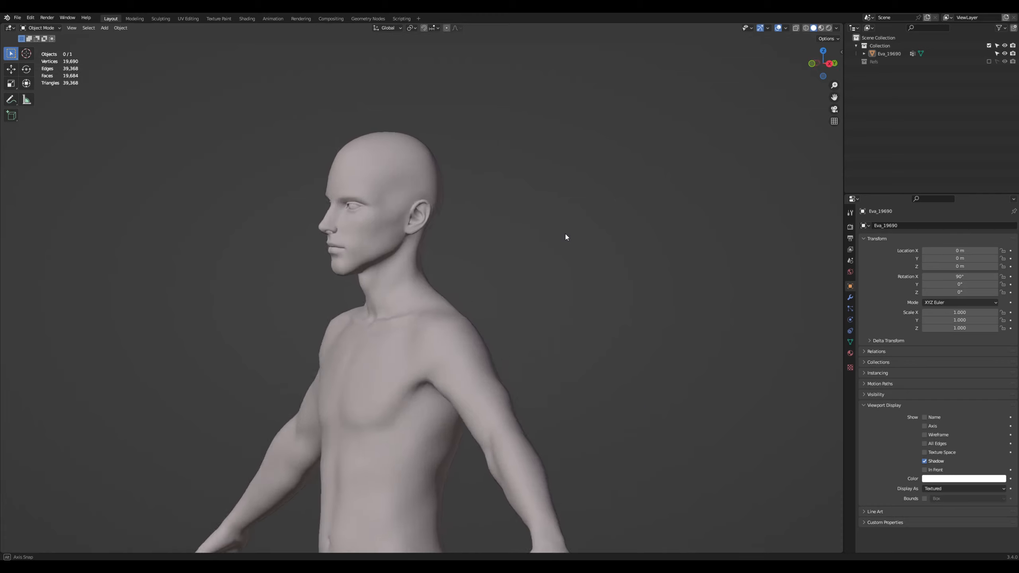